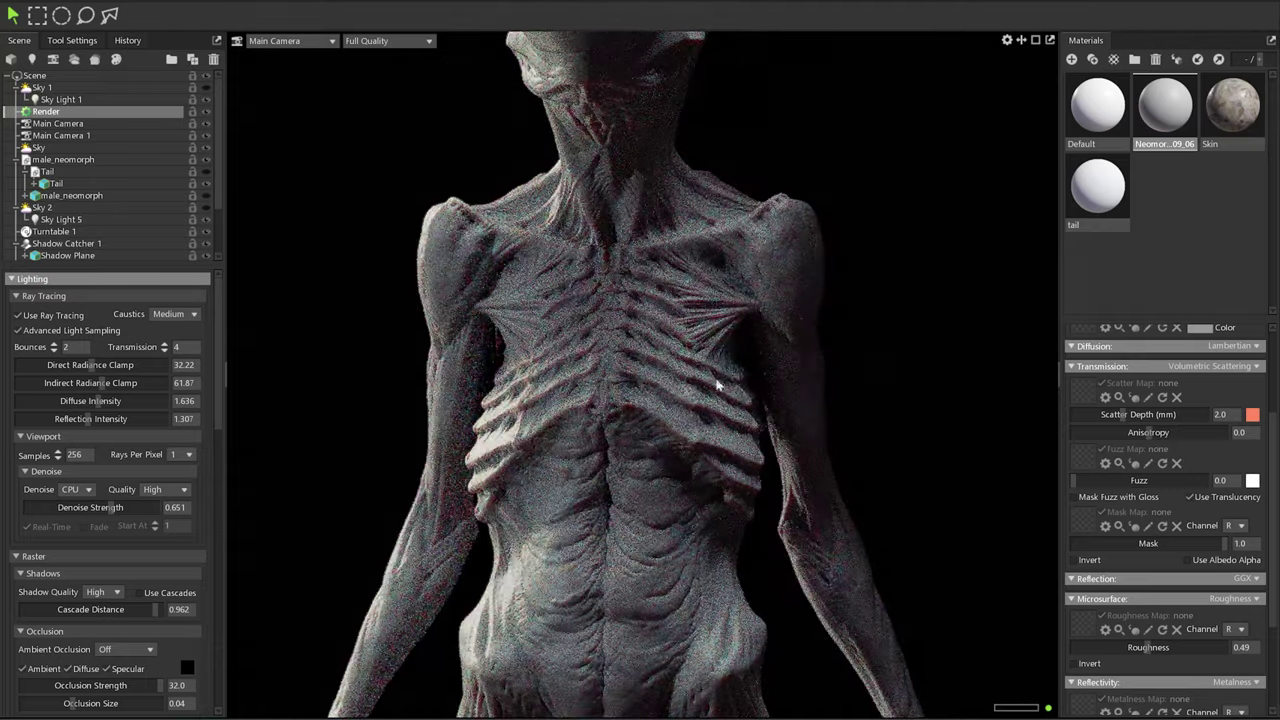
pyautogui.keyDown('shift'); pyautogui.moveTo(723, 381); pyautogui.dragTo(1019, 383); pyautogui.keyUp('shift')
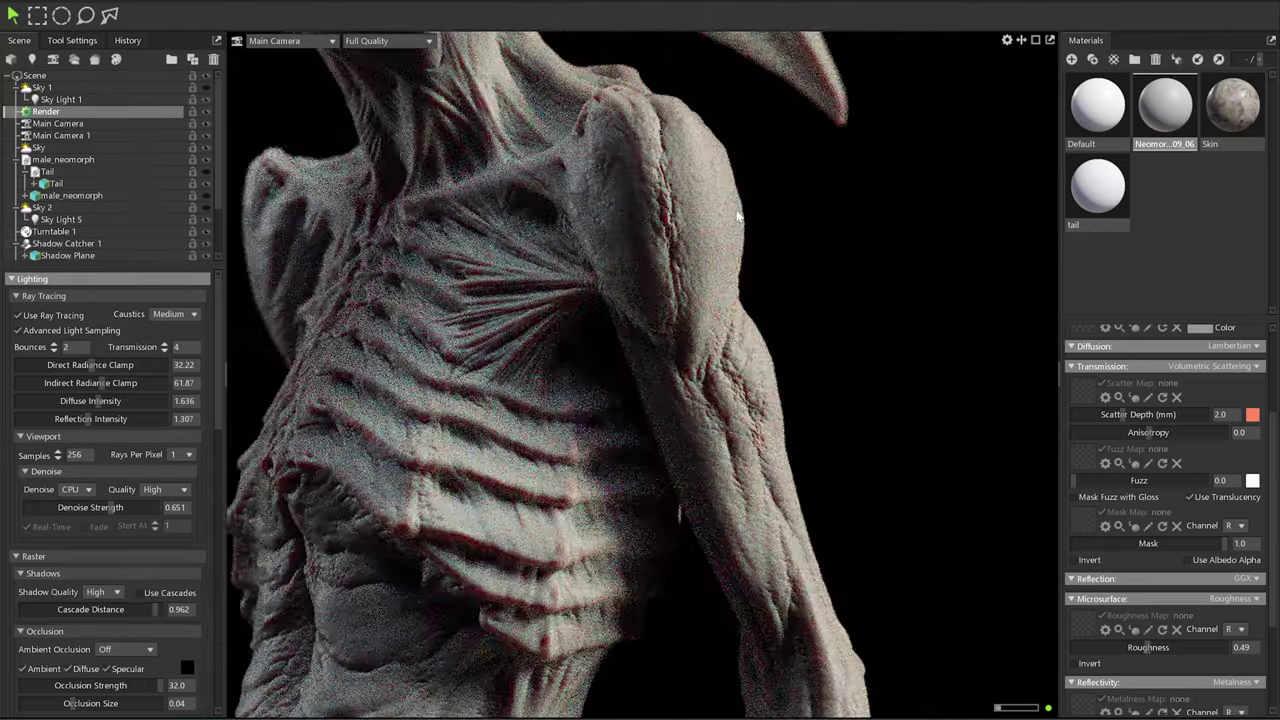
pyautogui.keyDown('alt'); pyautogui.moveTo(737, 214); pyautogui.dragTo(780, 294); pyautogui.keyUp('alt')
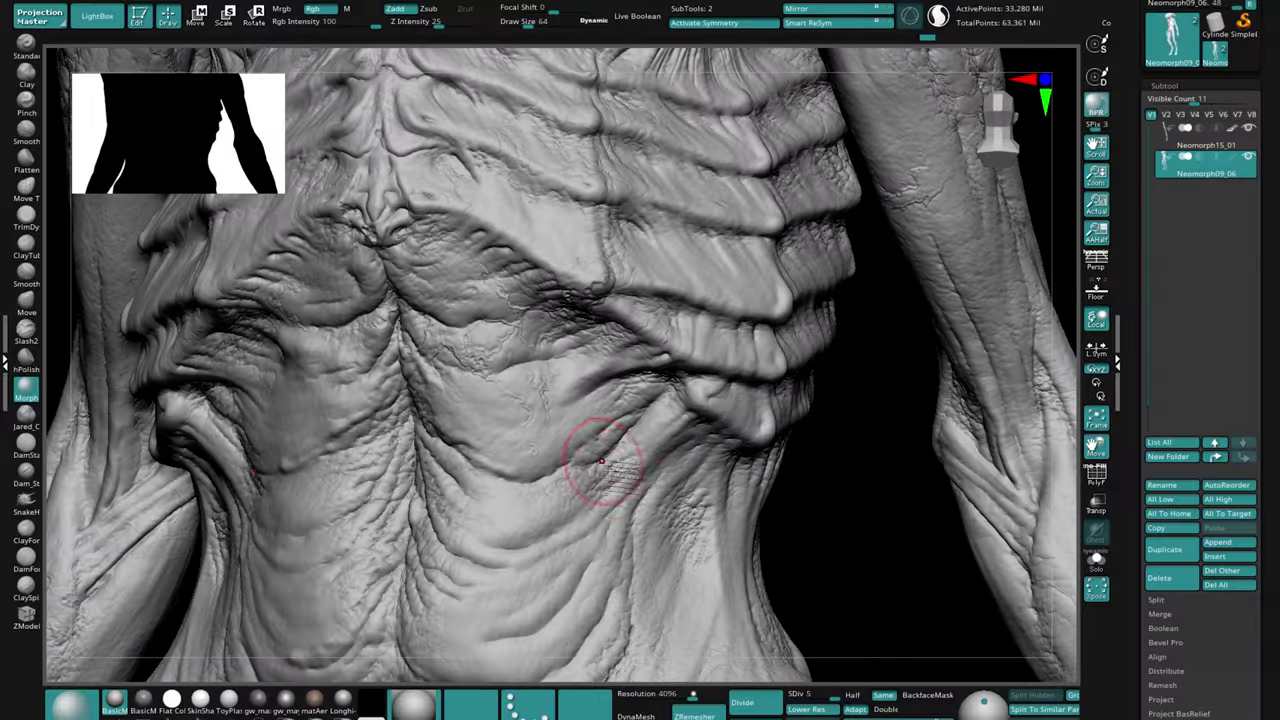
pyautogui.moveTo(602, 461)
pyautogui.keyDown('ctrl'); pyautogui.mouseDown(button='right')
pyautogui.moveTo(640, 500)
pyautogui.moveTo(636, 412)
pyautogui.mouseUp(button='right'); pyautogui.keyUp('ctrl')
pyautogui.moveTo(720, 405); pyautogui.dragTo(570, 390, button='right')
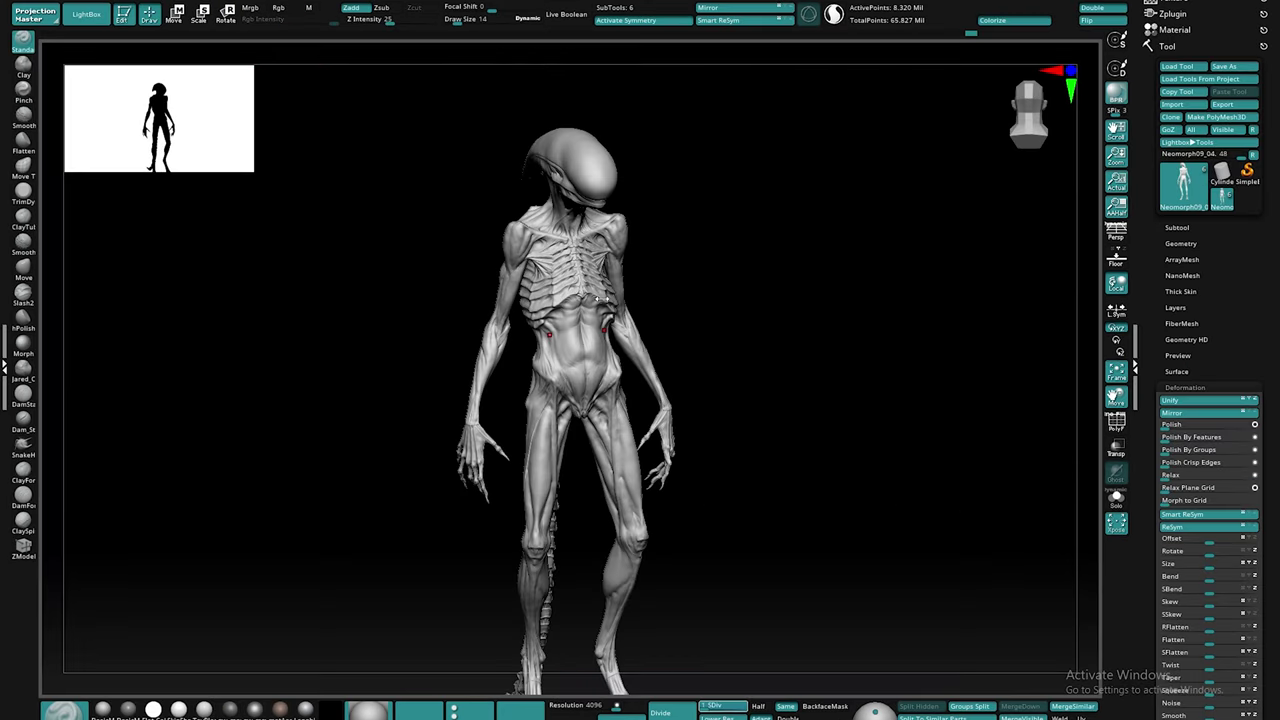
# Step: Isolate the creature's torso in Solo mode and raise its subdivision level to 5
pyautogui.press('Return')
pyautogui.moveTo(769, 303); pyautogui.dragTo(691, 313, button='right')
pyautogui.keyDown('ctrl'); pyautogui.moveTo(585, 344); pyautogui.dragTo(622, 372, button='right'); pyautogui.keyUp('ctrl')
pyautogui.keyDown('ctrl'); pyautogui.keyDown('shift'); pyautogui.click(622, 372); pyautogui.keyUp('shift'); pyautogui.keyUp('ctrl')
pyautogui.moveTo(723, 371); pyautogui.dragTo(763, 397)
pyautogui.click(1108, 497)
pyautogui.moveTo(1066, 440); pyautogui.dragTo(823, 417)
pyautogui.moveTo(720, 705); pyautogui.dragTo(758, 673)
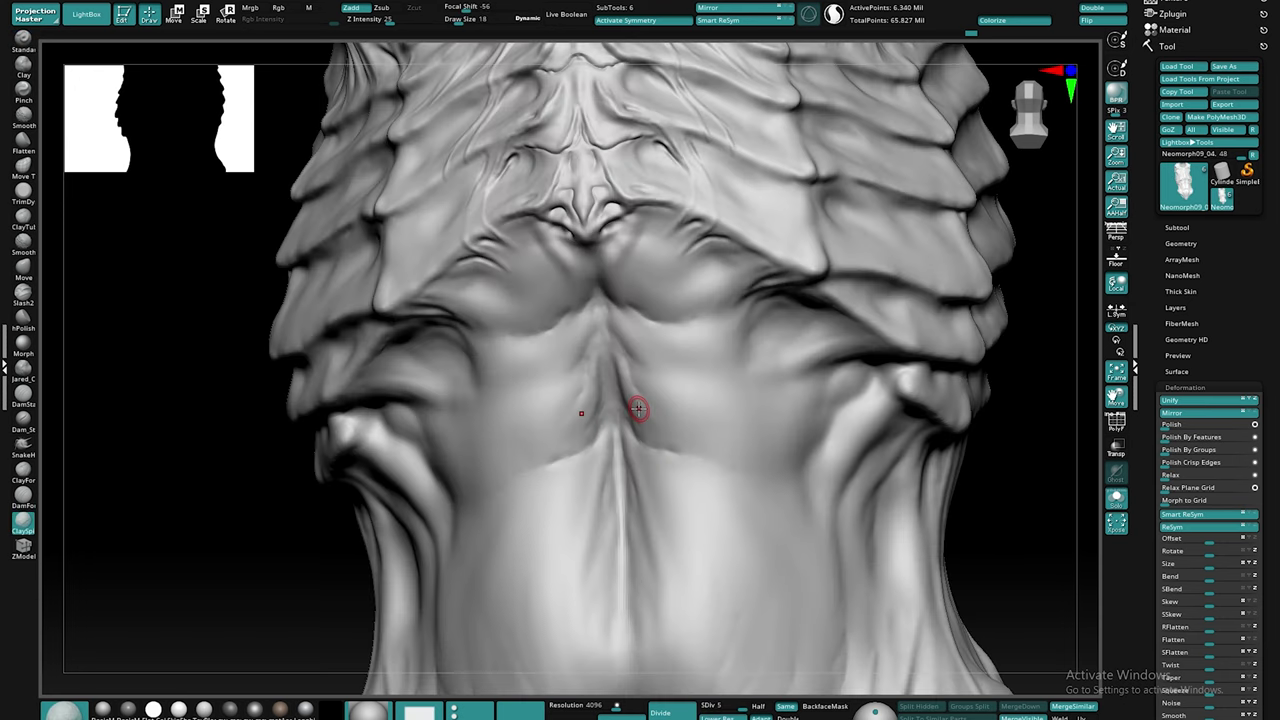
# Step: Sculpt thin curved skin wrinkles fanning outward from the midline just below the ribcage, using the clay brush at draw size 18
pyautogui.moveTo(628, 394); pyautogui.dragTo(686, 424)
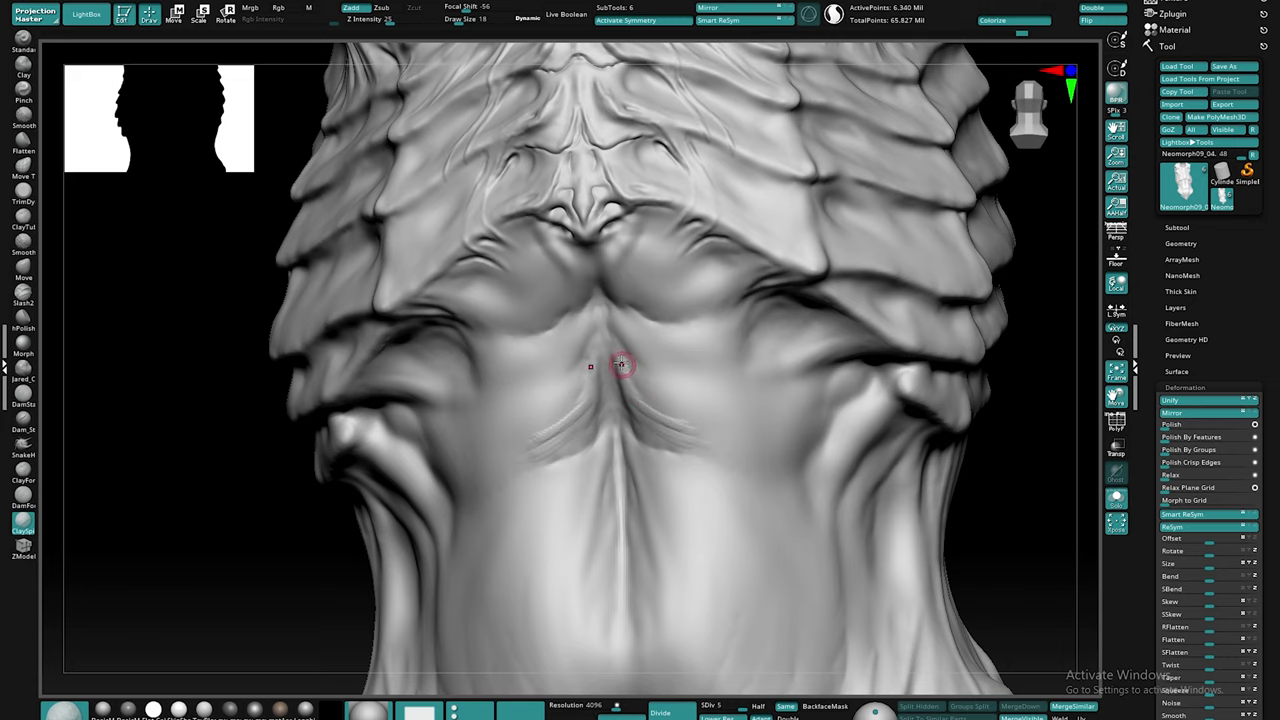
pyautogui.moveTo(624, 350)
pyautogui.mouseDown()
pyautogui.moveTo(649, 393)
pyautogui.moveTo(676, 406)
pyautogui.mouseUp()
pyautogui.moveTo(690, 402); pyautogui.dragTo(797, 362, button='right')
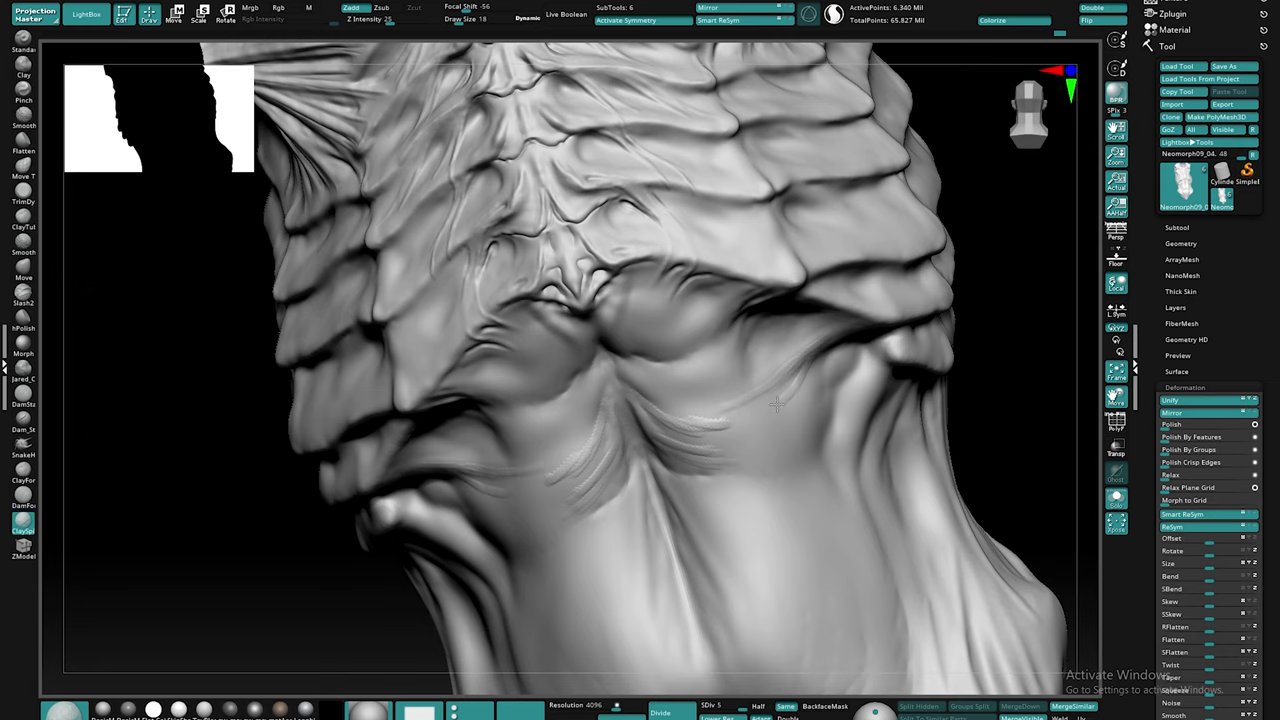
pyautogui.moveTo(783, 391); pyautogui.dragTo(687, 400, button='right')
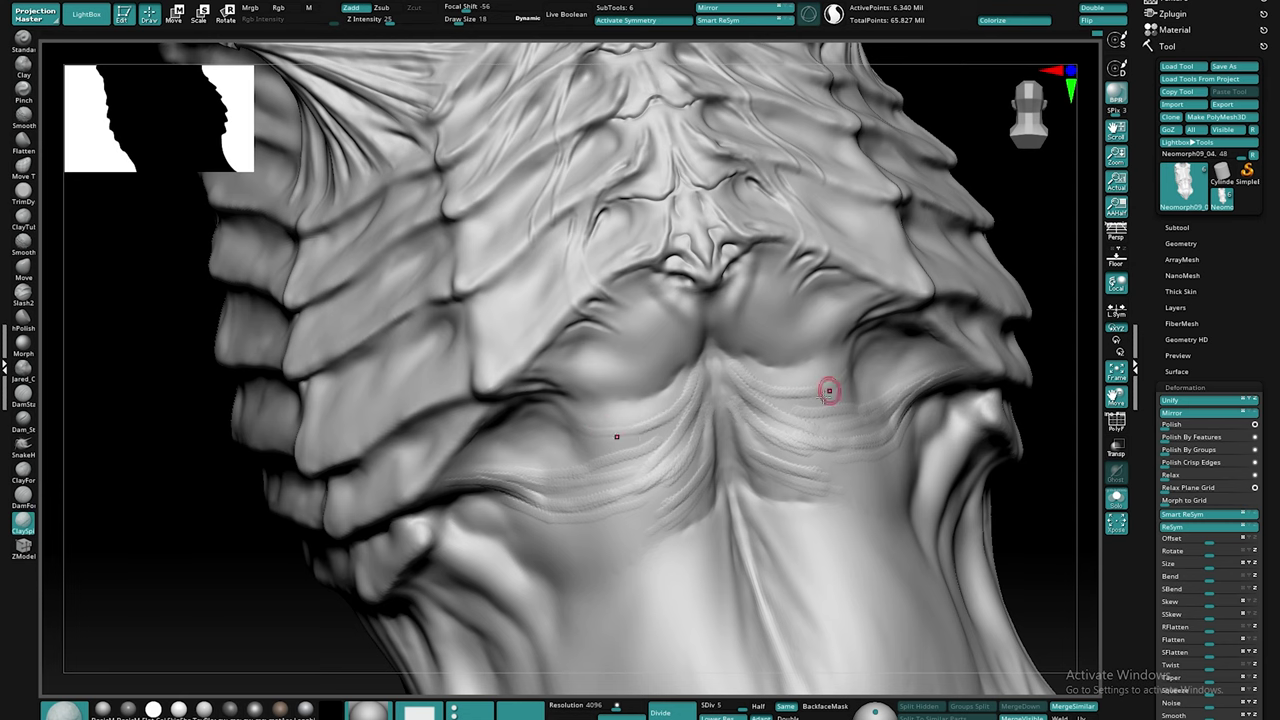
pyautogui.moveTo(814, 400); pyautogui.dragTo(876, 353, button='right')
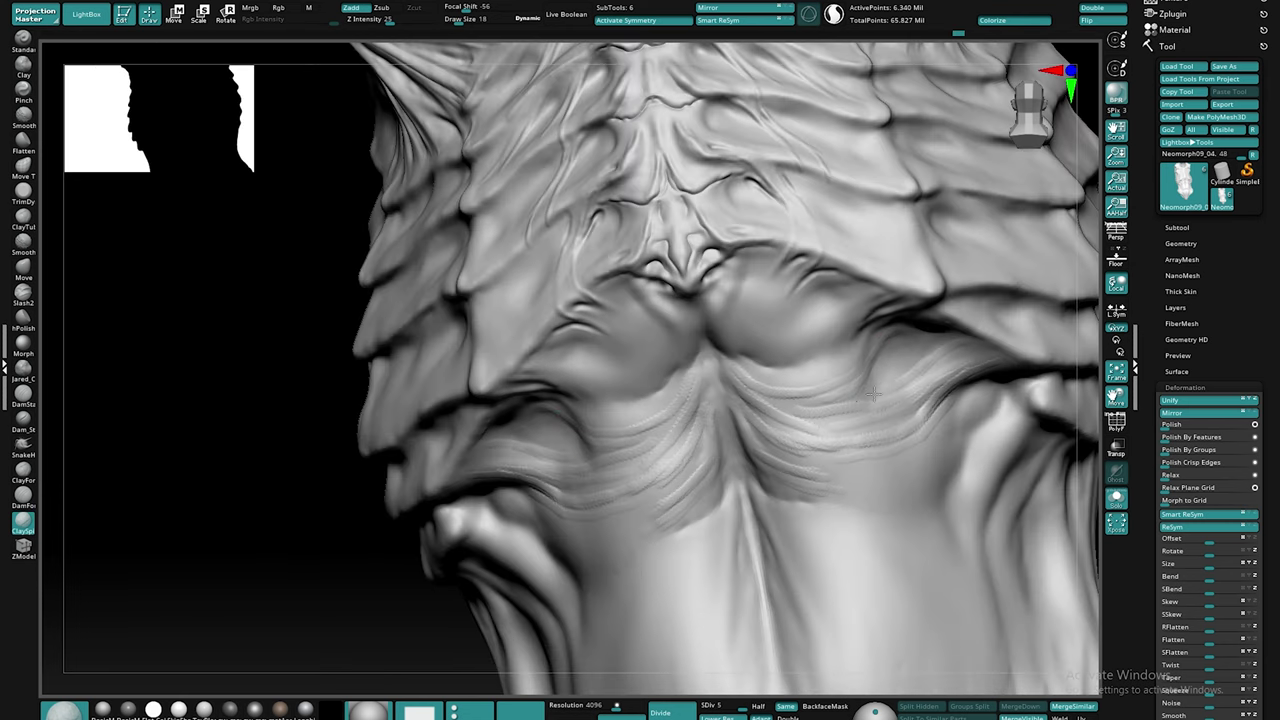
pyautogui.moveTo(892, 382)
pyautogui.mouseDown(button='right')
pyautogui.moveTo(932, 293)
pyautogui.moveTo(886, 346)
pyautogui.moveTo(884, 428)
pyautogui.moveTo(857, 357)
pyautogui.moveTo(805, 343)
pyautogui.mouseUp(button='right')
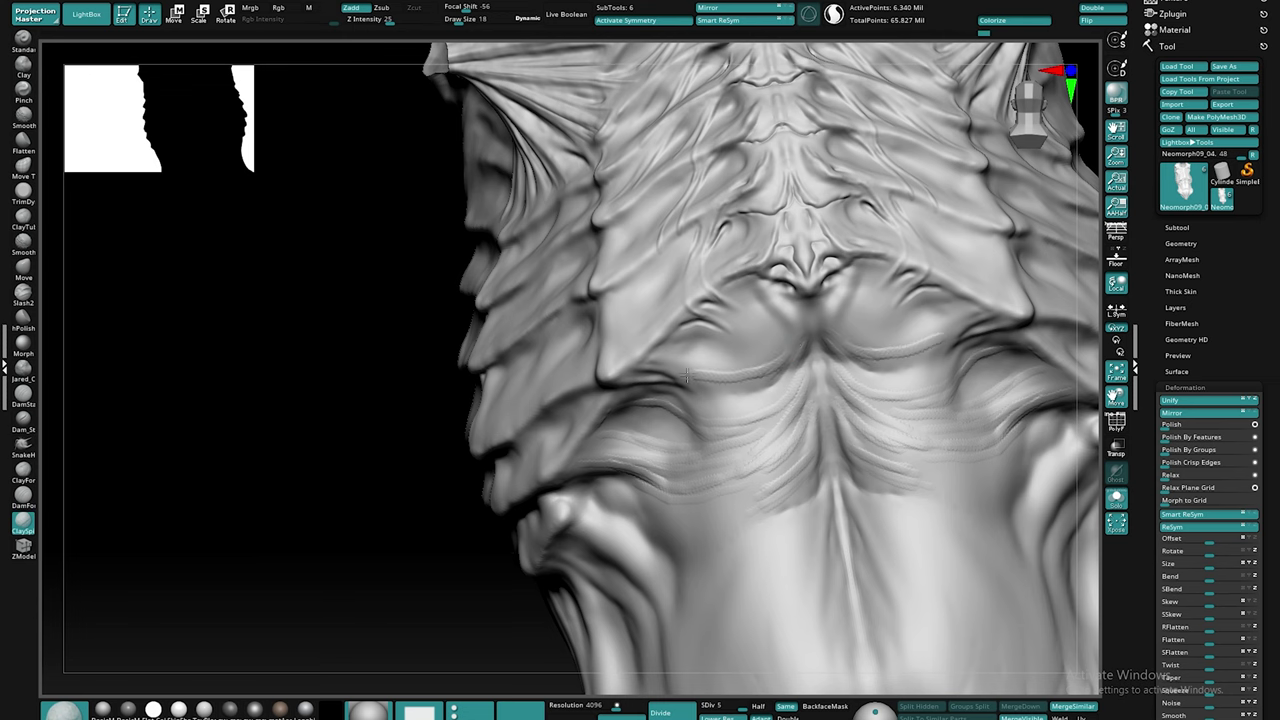
pyautogui.moveTo(777, 331); pyautogui.dragTo(877, 403, button='right')
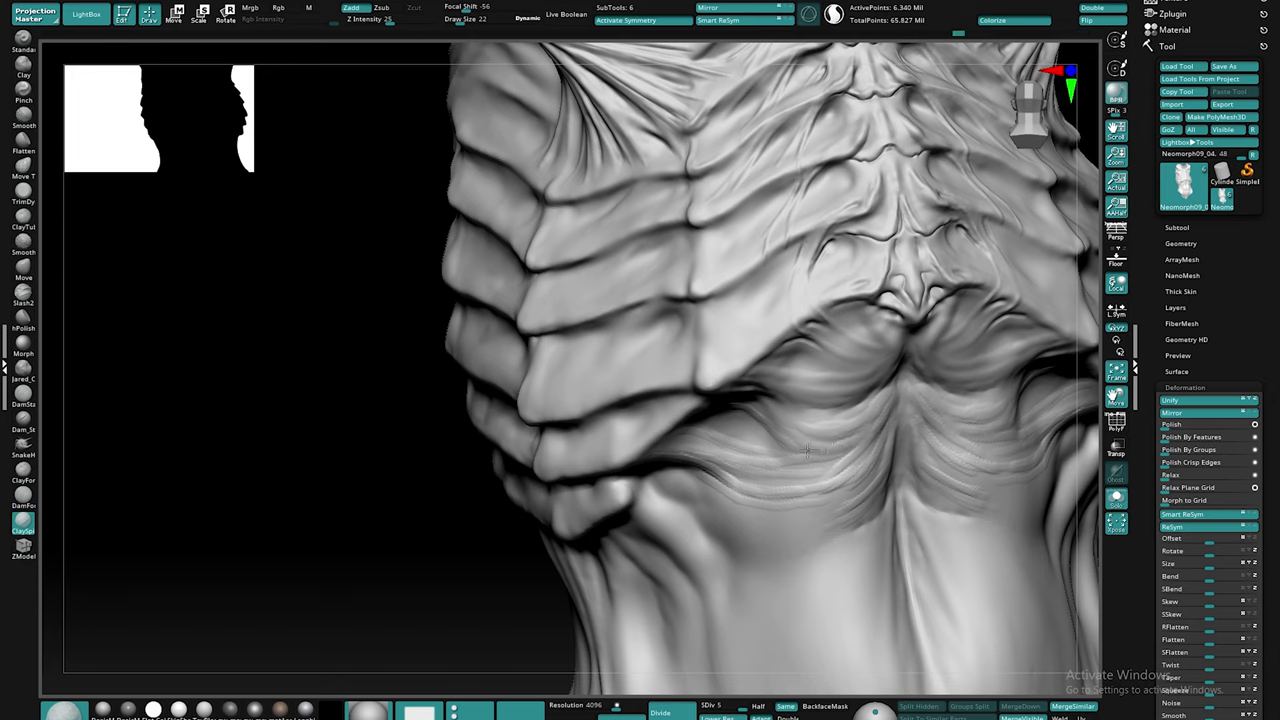
# Step: Smooth the wrinkles below the ribcage and build up more folds there with the clay brush at draw size 22
pyautogui.press('shift')
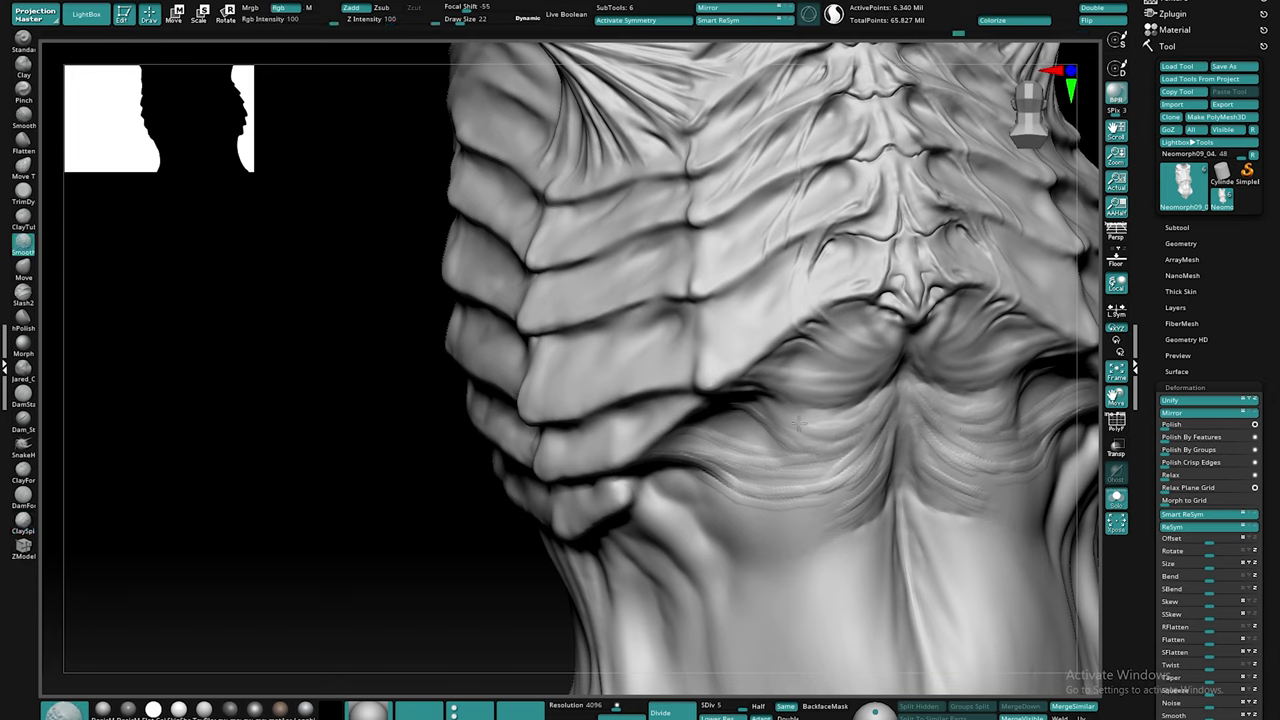
pyautogui.press('shift')
pyautogui.moveTo(909, 437); pyautogui.dragTo(866, 388, button='right')
pyautogui.keyDown('shift'); pyautogui.moveTo(866, 388); pyautogui.dragTo(868, 440); pyautogui.keyUp('shift')
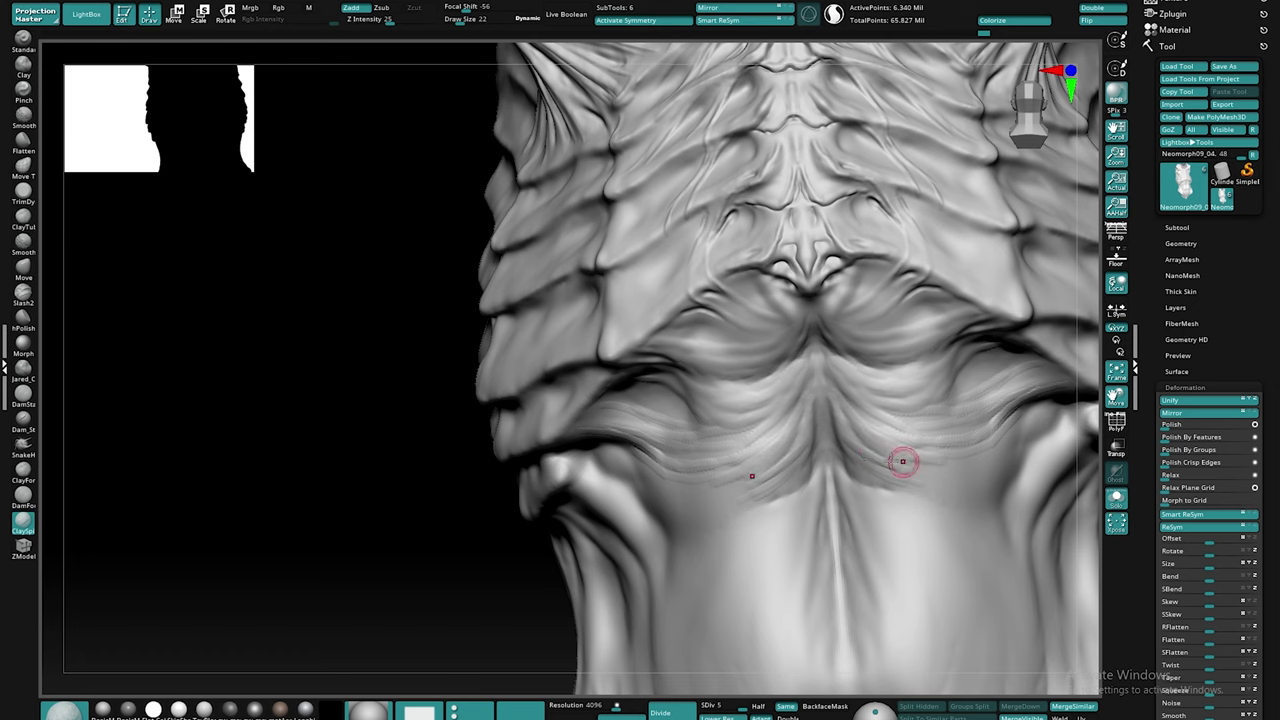
pyautogui.moveTo(930, 466); pyautogui.dragTo(930, 488)
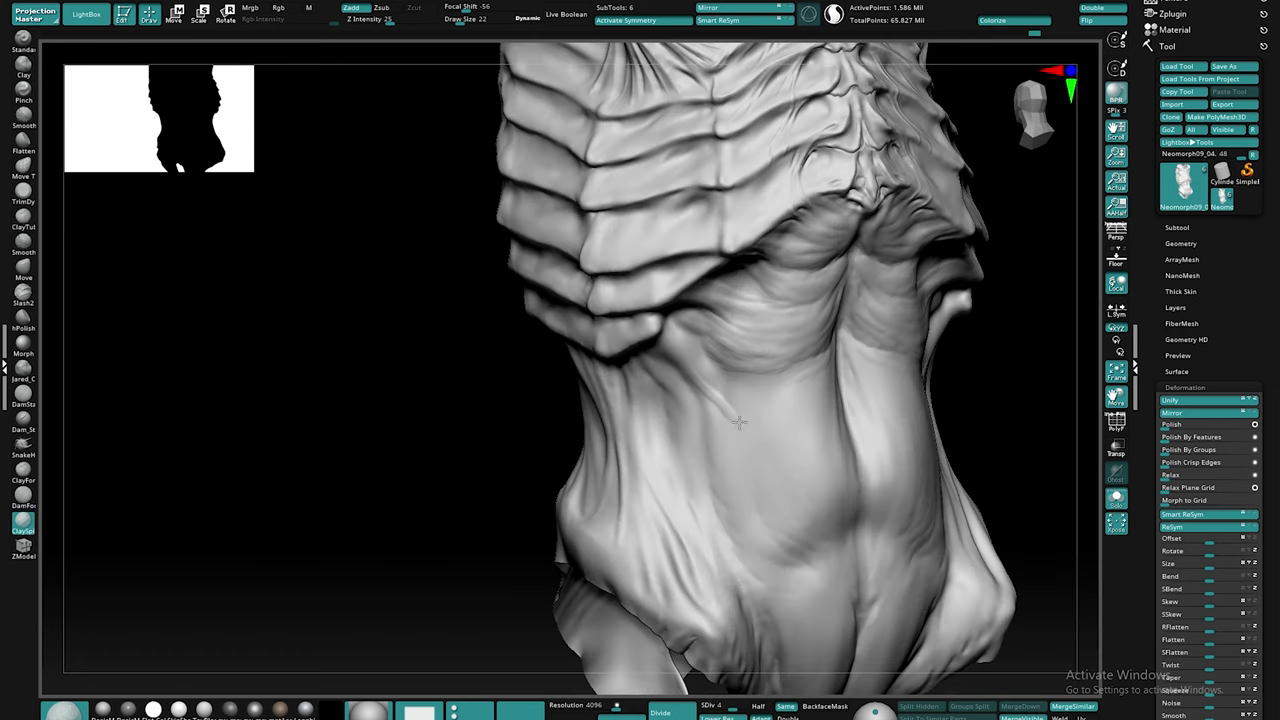
# Step: Add skin folds down the sides of the upper abdomen at subdivision level 4 and switch to the Standard brush
pyautogui.moveTo(739, 422); pyautogui.dragTo(765, 431)
pyautogui.moveTo(845, 421); pyautogui.dragTo(813, 418, button='right')
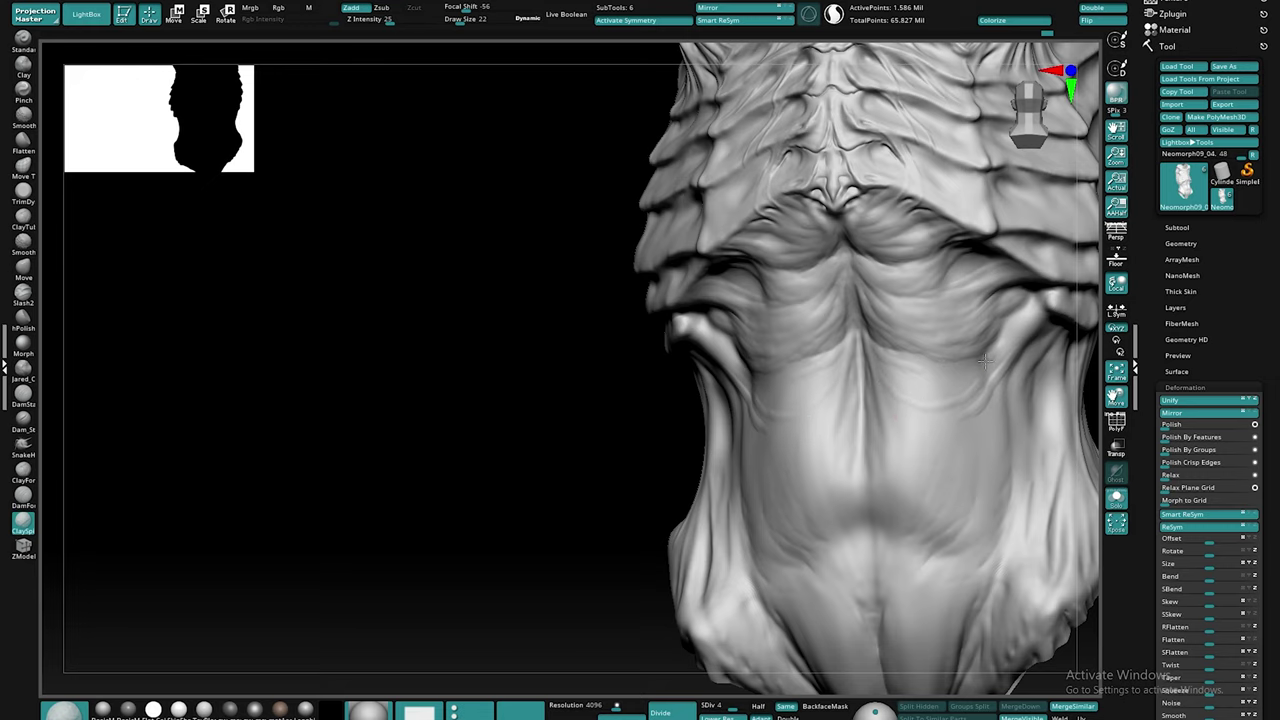
pyautogui.moveTo(907, 386)
pyautogui.mouseDown(button='right')
pyautogui.moveTo(840, 376)
pyautogui.moveTo(841, 387)
pyautogui.mouseUp(button='right')
pyautogui.press('b')
pyautogui.press('s')
pyautogui.press('t')
# Step: Carve deeper creases between the folds of the upper abdomen and smooth them
pyautogui.keyDown('alt'); pyautogui.moveTo(786, 361); pyautogui.dragTo(826, 390); pyautogui.keyUp('alt')
pyautogui.moveTo(710, 350); pyautogui.dragTo(760, 348, button='right')
pyautogui.moveTo(764, 325); pyautogui.dragTo(763, 299)
pyautogui.keyDown('ctrl'); pyautogui.moveTo(790, 380); pyautogui.dragTo(790, 270, button='right'); pyautogui.keyUp('ctrl')
pyautogui.moveTo(860, 340); pyautogui.dragTo(830, 350, button='right')
pyautogui.keyDown('ctrl'); pyautogui.moveTo(830, 300); pyautogui.dragTo(830, 400, button='right'); pyautogui.keyUp('ctrl')
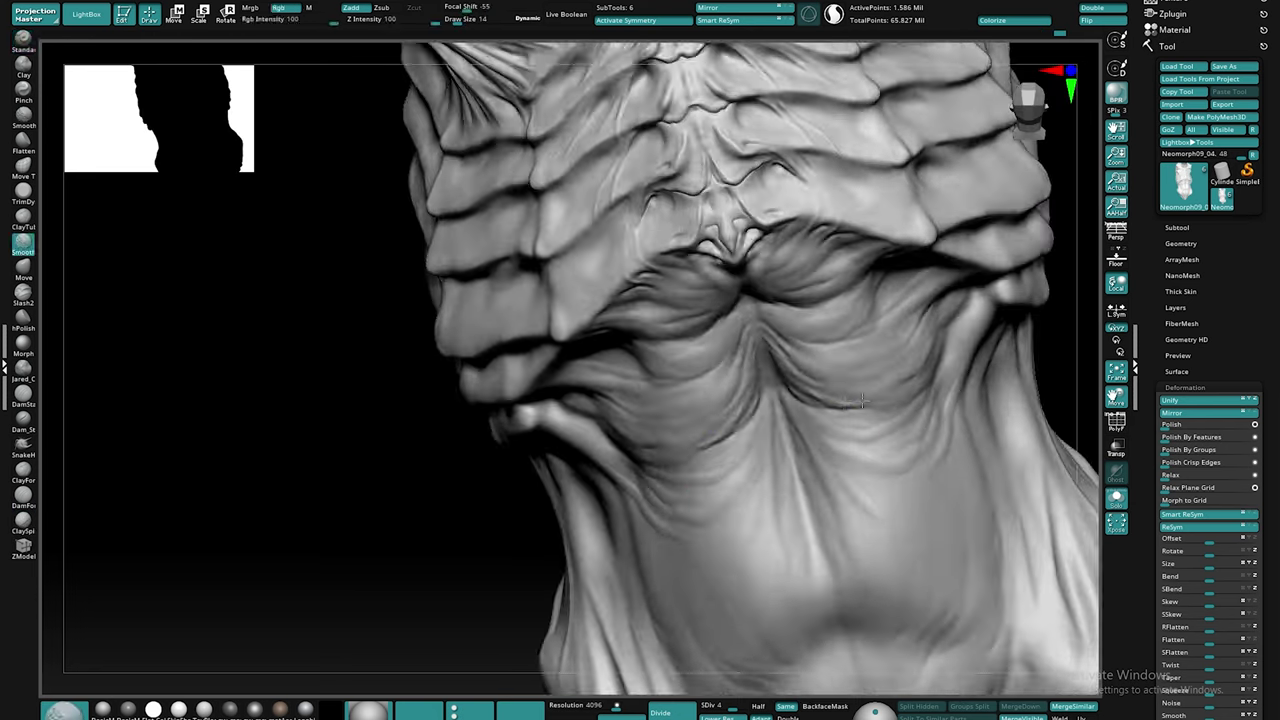
# Step: Extend the curved folds down the middle and flanks of the abdomen, raising the subdivision level to 5
pyautogui.moveTo(1010, 355)
pyautogui.mouseDown(button='right')
pyautogui.moveTo(920, 357)
pyautogui.moveTo(871, 423)
pyautogui.moveTo(798, 409)
pyautogui.moveTo(883, 340)
pyautogui.mouseUp(button='right')
pyautogui.moveTo(883, 340); pyautogui.dragTo(877, 420)
pyautogui.moveTo(877, 420); pyautogui.dragTo(834, 415, button='right')
pyautogui.moveTo(872, 384); pyautogui.dragTo(834, 431)
pyautogui.keyDown('alt'); pyautogui.moveTo(834, 431); pyautogui.dragTo(640, 230, button='right'); pyautogui.keyUp('alt')
pyautogui.press('d')
pyautogui.moveTo(861, 250); pyautogui.dragTo(839, 308)
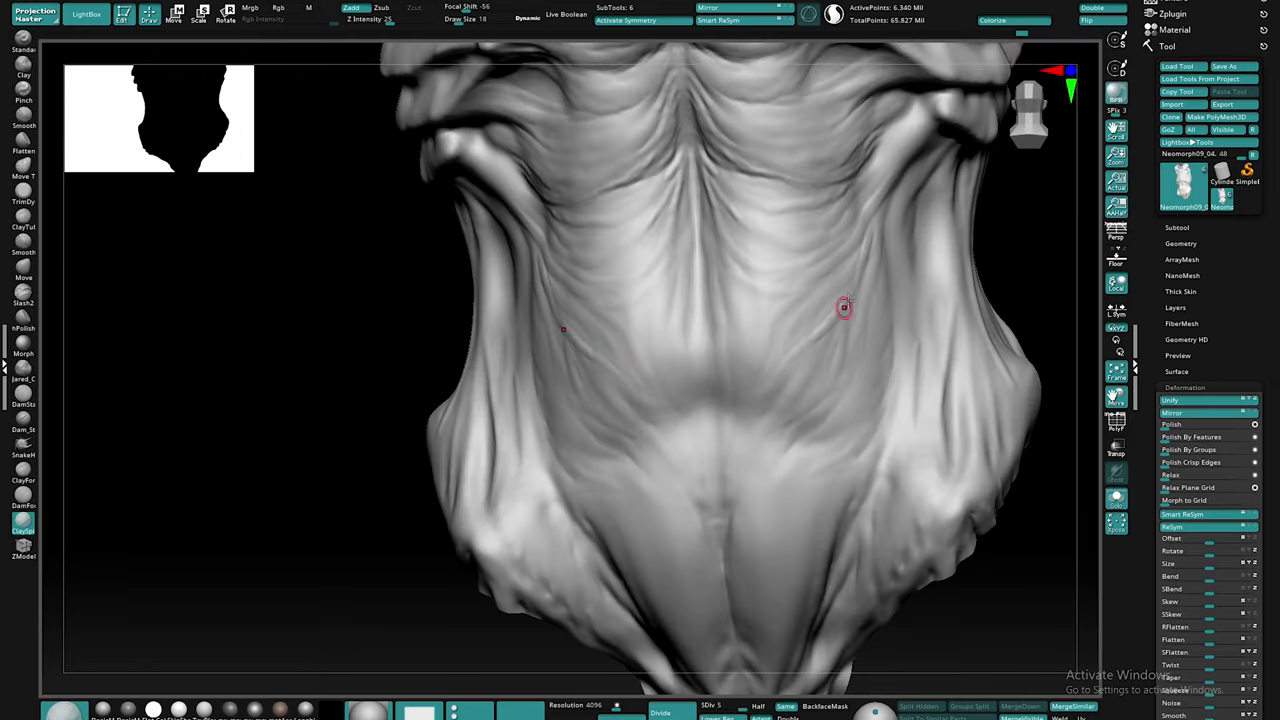
# Step: Add fine folds beside the abdominal midline with the clay brush at draw size 18 and smooth them
pyautogui.moveTo(783, 403)
pyautogui.mouseDown(button='right')
pyautogui.moveTo(755, 455)
pyautogui.moveTo(766, 457)
pyautogui.moveTo(777, 551)
pyautogui.moveTo(727, 514)
pyautogui.moveTo(752, 402)
pyautogui.mouseUp(button='right')
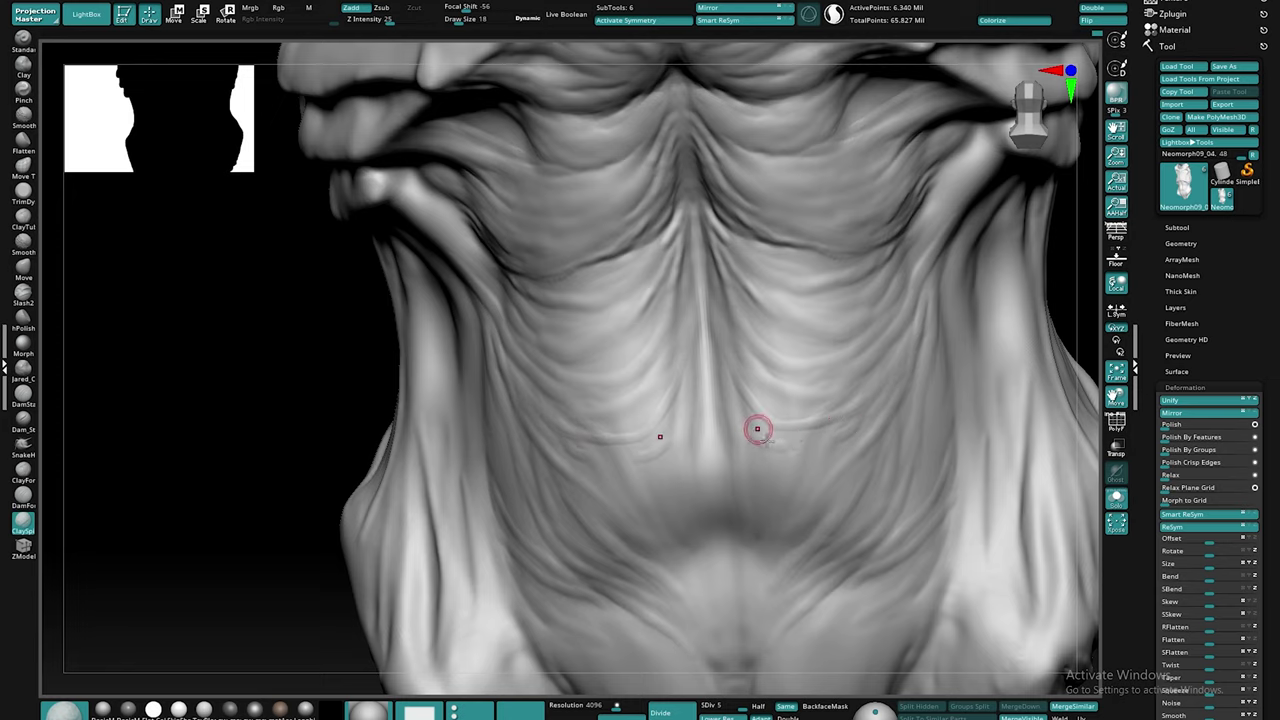
pyautogui.press('shift')
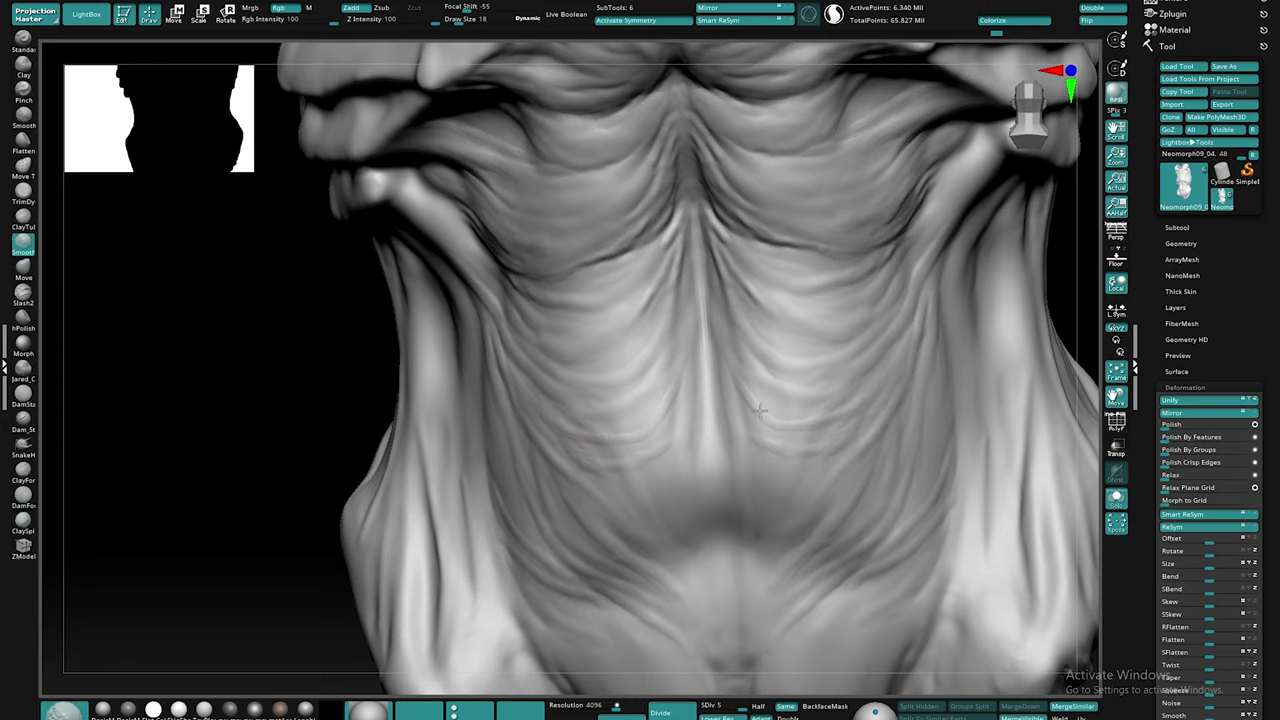
pyautogui.moveTo(750, 358)
pyautogui.keyDown('ctrl'); pyautogui.mouseDown(button='right')
pyautogui.moveTo(783, 429)
pyautogui.moveTo(874, 398)
pyautogui.mouseUp(button='right'); pyautogui.keyUp('ctrl')
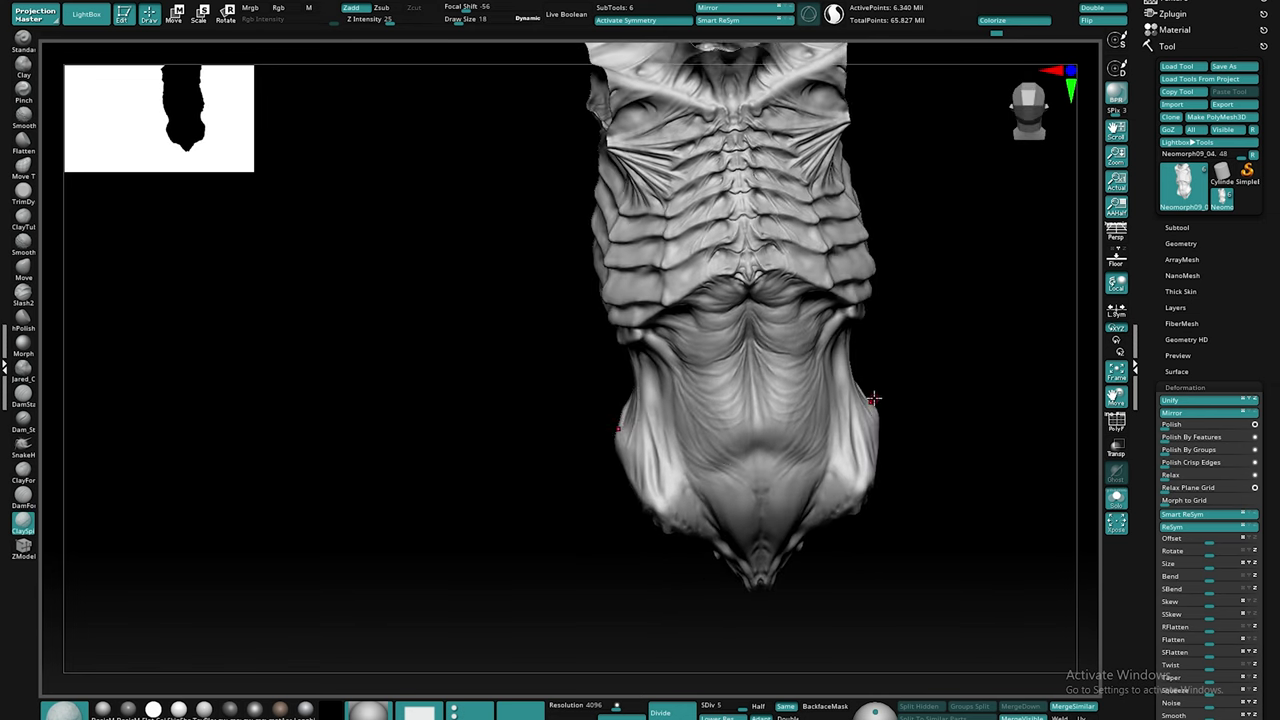
pyautogui.moveTo(721, 449)
pyautogui.keyDown('ctrl'); pyautogui.mouseDown(button='right')
pyautogui.moveTo(794, 451)
pyautogui.moveTo(834, 491)
pyautogui.mouseUp(button='right'); pyautogui.keyUp('ctrl')
pyautogui.press('shift')
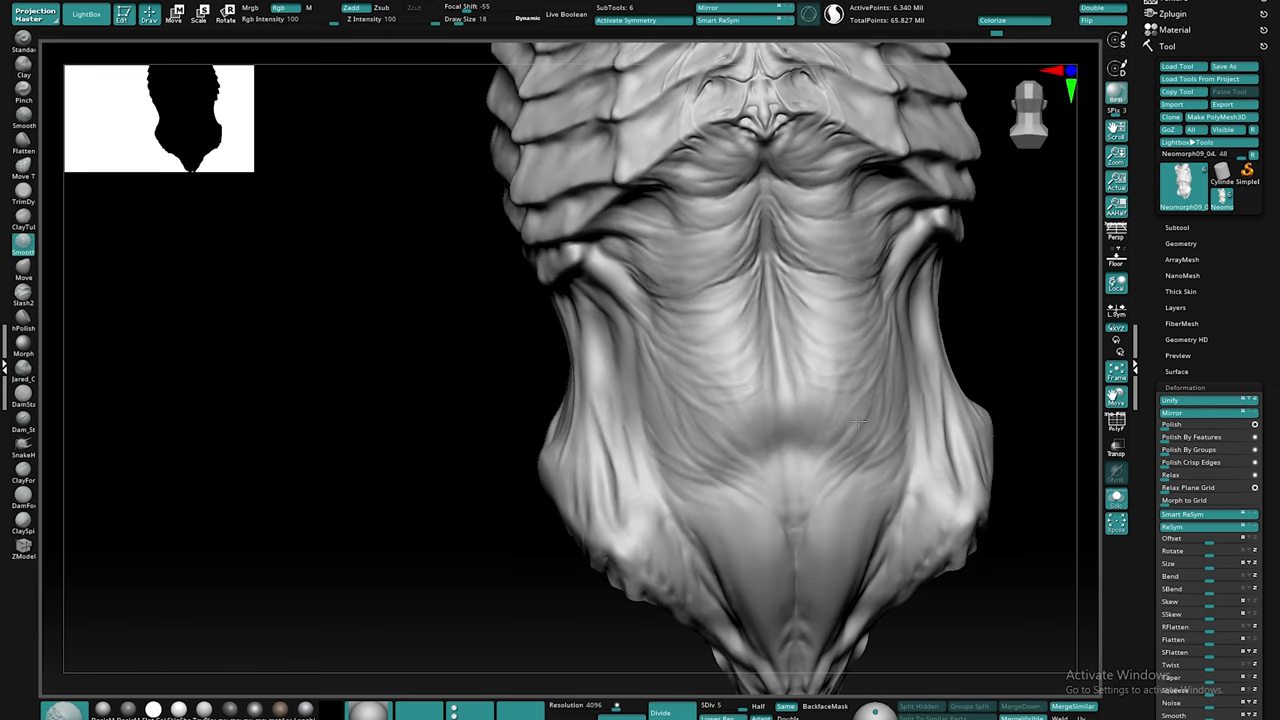
# Step: Lower the subdivision level to 4 and sculpt broad skin folds across the lower abdomen
pyautogui.hotkey('shift', 'd')
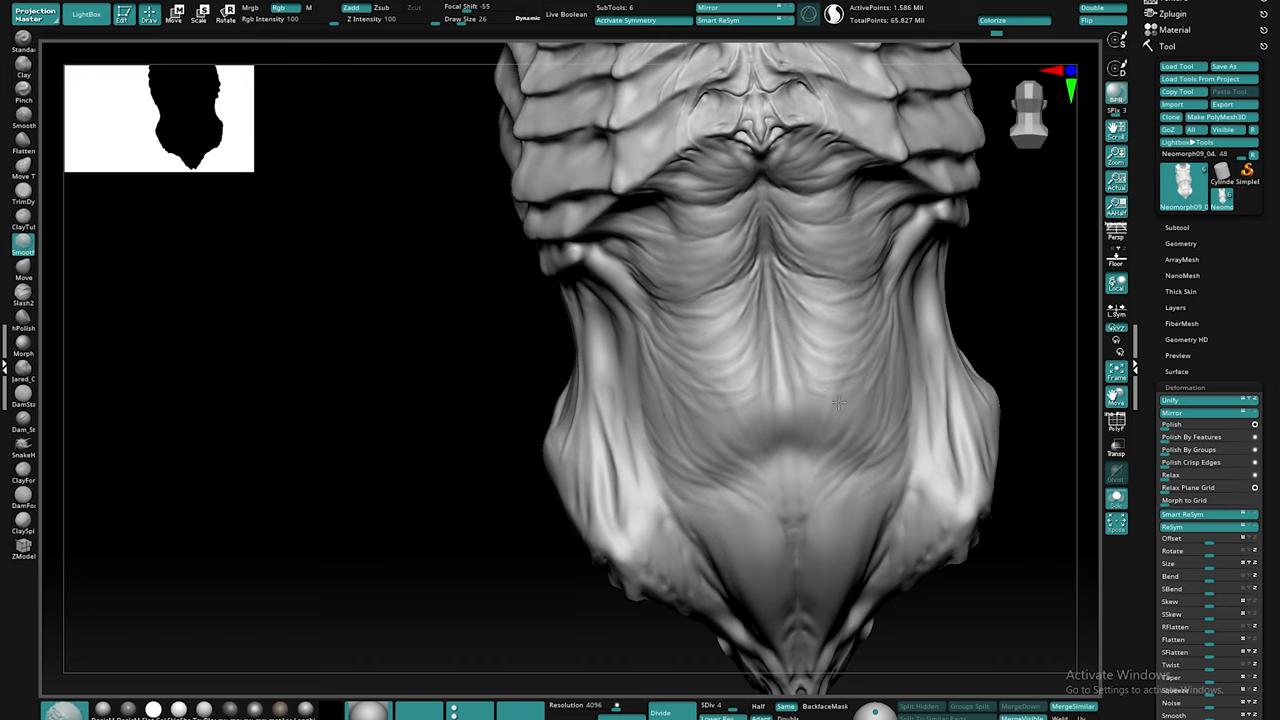
pyautogui.moveTo(827, 416)
pyautogui.keyDown('ctrl'); pyautogui.mouseDown(button='right')
pyautogui.moveTo(728, 484)
pyautogui.moveTo(752, 428)
pyautogui.mouseUp(button='right'); pyautogui.keyUp('ctrl')
pyautogui.moveTo(752, 428)
pyautogui.mouseDown(button='right')
pyautogui.moveTo(714, 411)
pyautogui.moveTo(718, 377)
pyautogui.mouseUp(button='right')
pyautogui.press('shift')
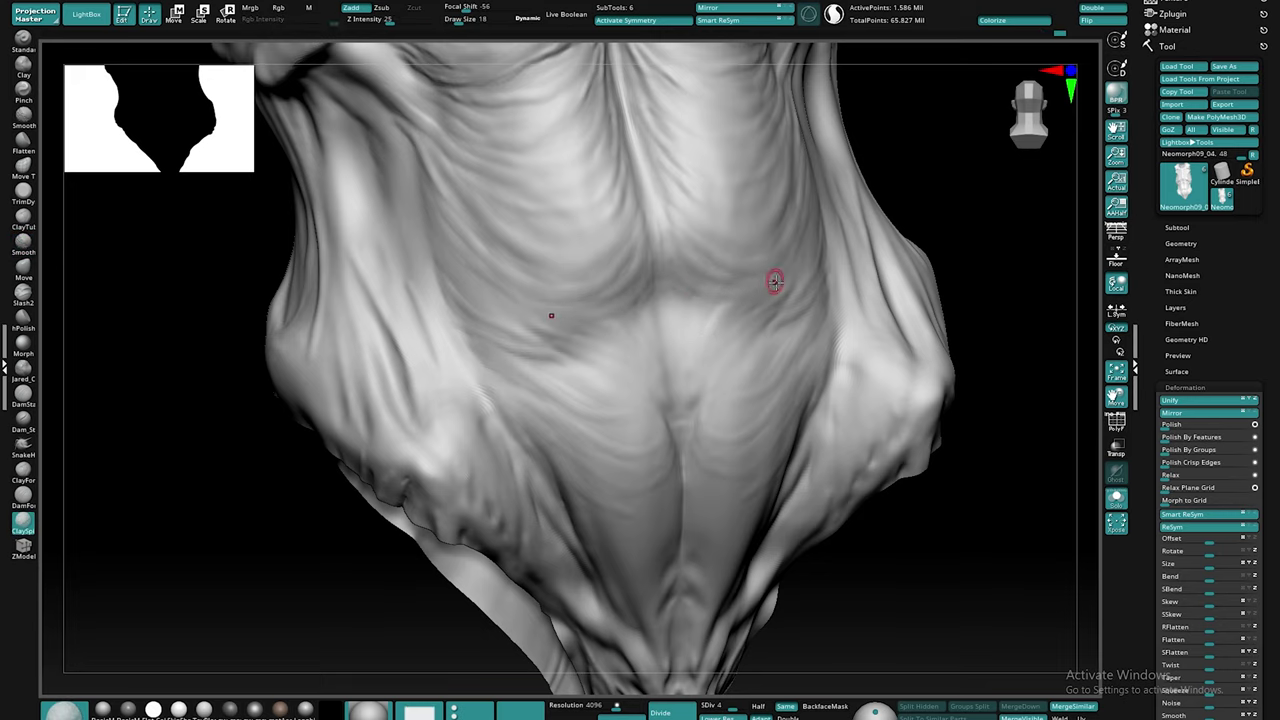
pyautogui.keyDown('shift'); pyautogui.moveTo(691, 309); pyautogui.dragTo(719, 337); pyautogui.keyUp('shift')
pyautogui.moveTo(779, 306)
pyautogui.keyDown('ctrl'); pyautogui.mouseDown(button='right')
pyautogui.moveTo(812, 278)
pyautogui.moveTo(780, 290)
pyautogui.mouseUp(button='right'); pyautogui.keyUp('ctrl')
pyautogui.keyDown('ctrl'); pyautogui.moveTo(780, 290); pyautogui.dragTo(752, 300, button='right'); pyautogui.keyUp('ctrl')
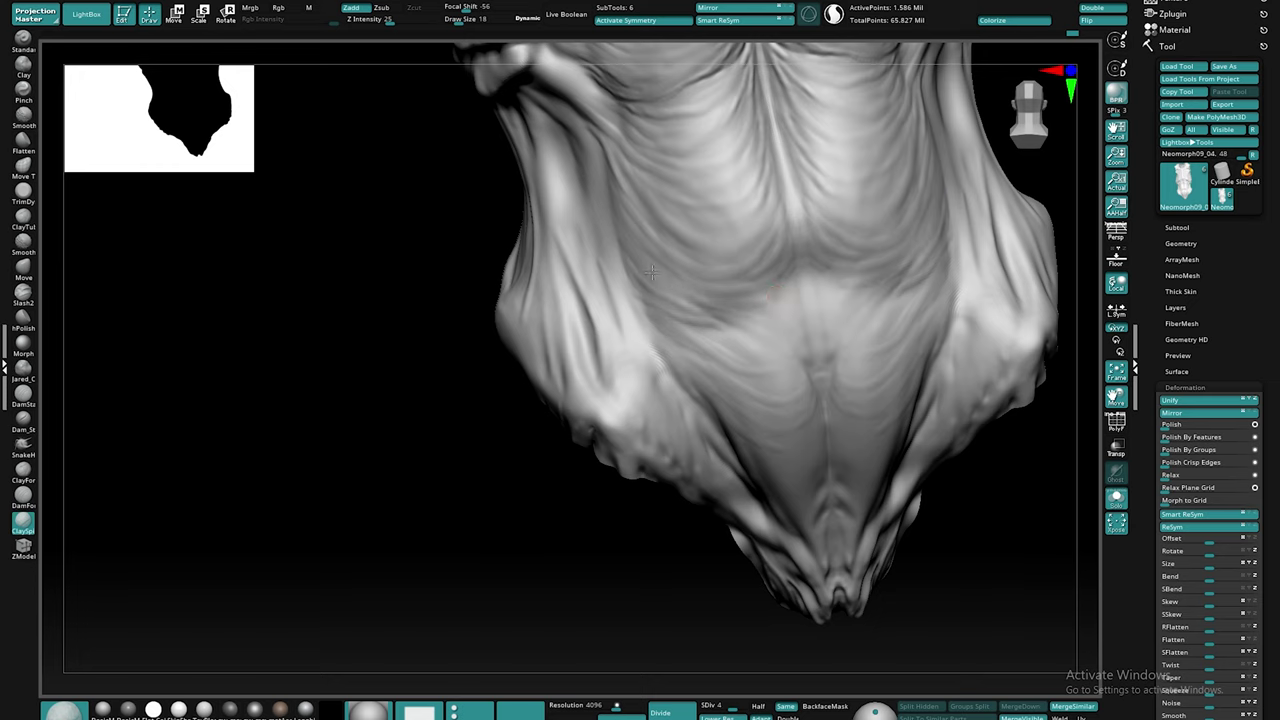
# Step: Smooth the lower abdomen folds and add further folds beside the midline above the pelvis
pyautogui.press('shift')
pyautogui.keyDown('shift'); pyautogui.moveTo(691, 296); pyautogui.dragTo(647, 272); pyautogui.keyUp('shift')
pyautogui.keyDown('ctrl'); pyautogui.moveTo(763, 283); pyautogui.dragTo(800, 315, button='right'); pyautogui.keyUp('ctrl')
pyautogui.keyDown('shift'); pyautogui.moveTo(822, 262); pyautogui.dragTo(803, 276); pyautogui.keyUp('shift')
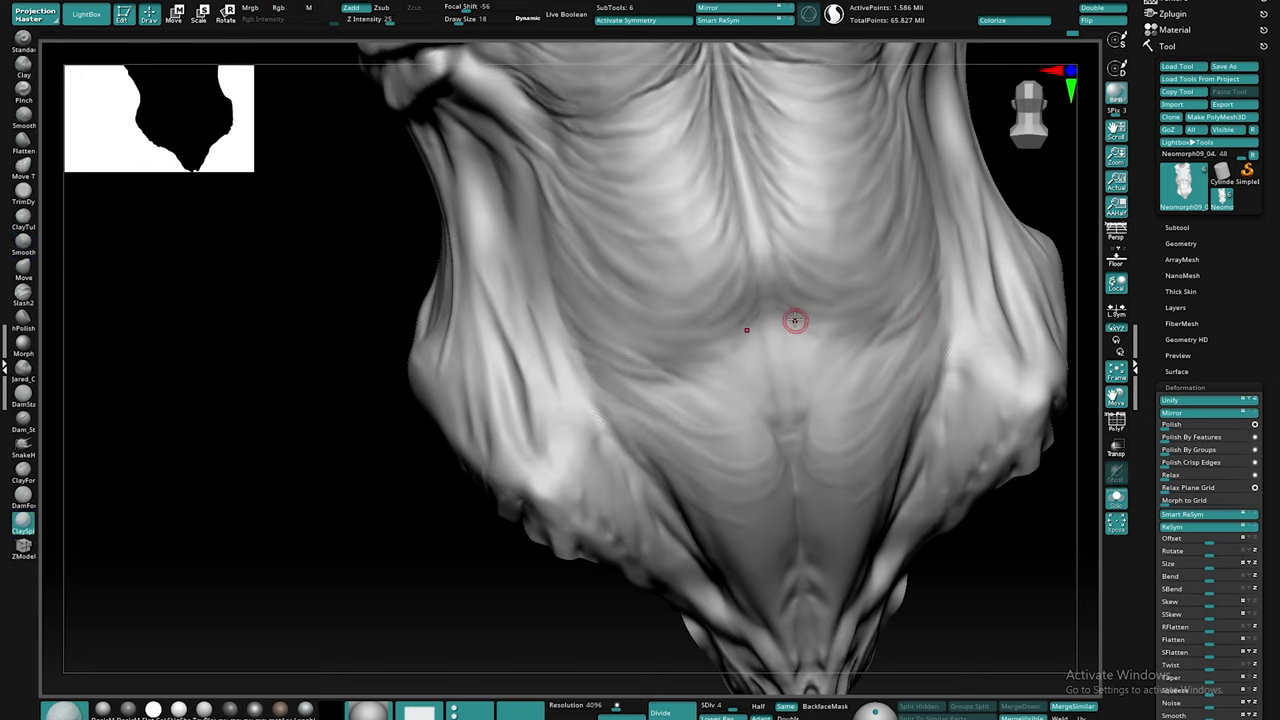
pyautogui.moveTo(768, 338); pyautogui.dragTo(702, 367)
pyautogui.moveTo(864, 376)
pyautogui.keyDown('ctrl'); pyautogui.mouseDown(button='right')
pyautogui.moveTo(845, 345)
pyautogui.moveTo(862, 372)
pyautogui.mouseUp(button='right'); pyautogui.keyUp('ctrl')
pyautogui.moveTo(862, 372); pyautogui.dragTo(880, 334, button='right')
pyautogui.moveTo(880, 334); pyautogui.dragTo(880, 323)
# Step: Deepen the creases between the abdominal folds with the dam brush, working up to subdivision level 5
pyautogui.press('2')
pyautogui.moveTo(755, 355); pyautogui.dragTo(792, 365, button='right')
pyautogui.moveTo(877, 362); pyautogui.dragTo(846, 437, button='right')
pyautogui.moveTo(814, 374); pyautogui.dragTo(784, 302, button='right')
pyautogui.moveTo(801, 257); pyautogui.dragTo(780, 308, button='right')
pyautogui.moveTo(776, 300); pyautogui.dragTo(771, 345)
pyautogui.moveTo(767, 361)
pyautogui.mouseDown(button='right')
pyautogui.moveTo(781, 386)
pyautogui.moveTo(766, 400)
pyautogui.mouseUp(button='right')
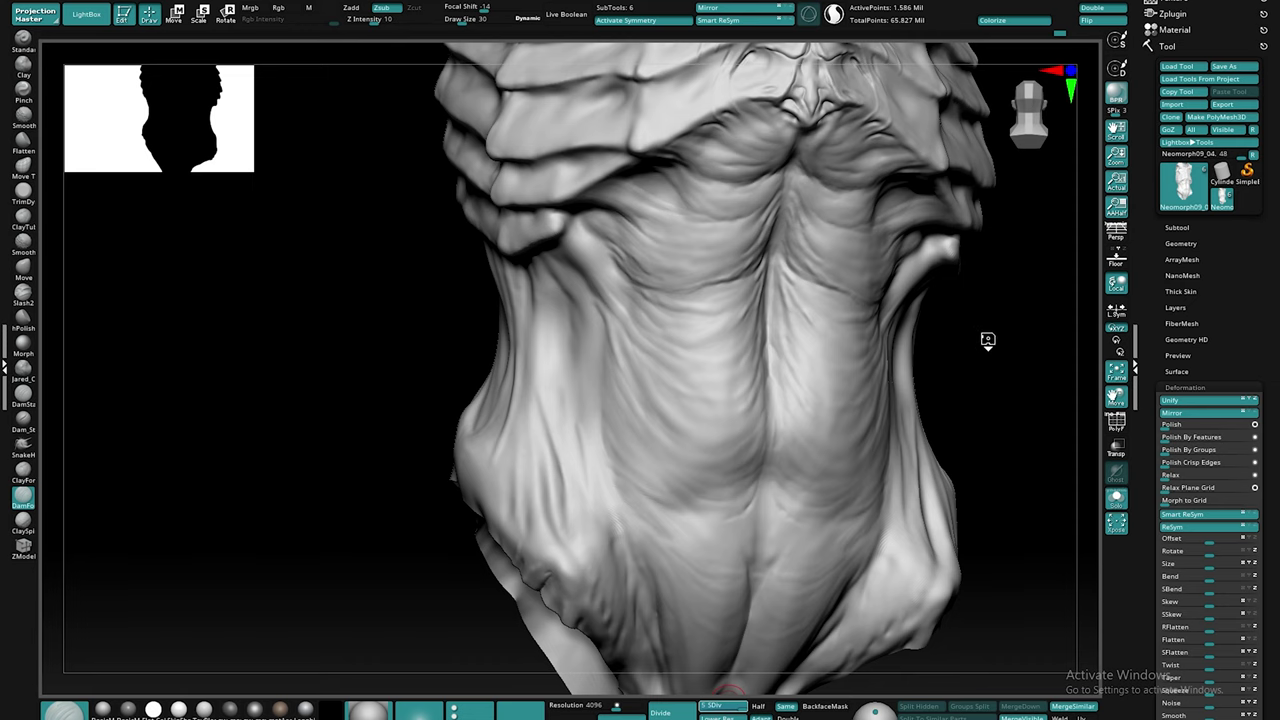
pyautogui.moveTo(985, 343); pyautogui.dragTo(866, 297, button='right')
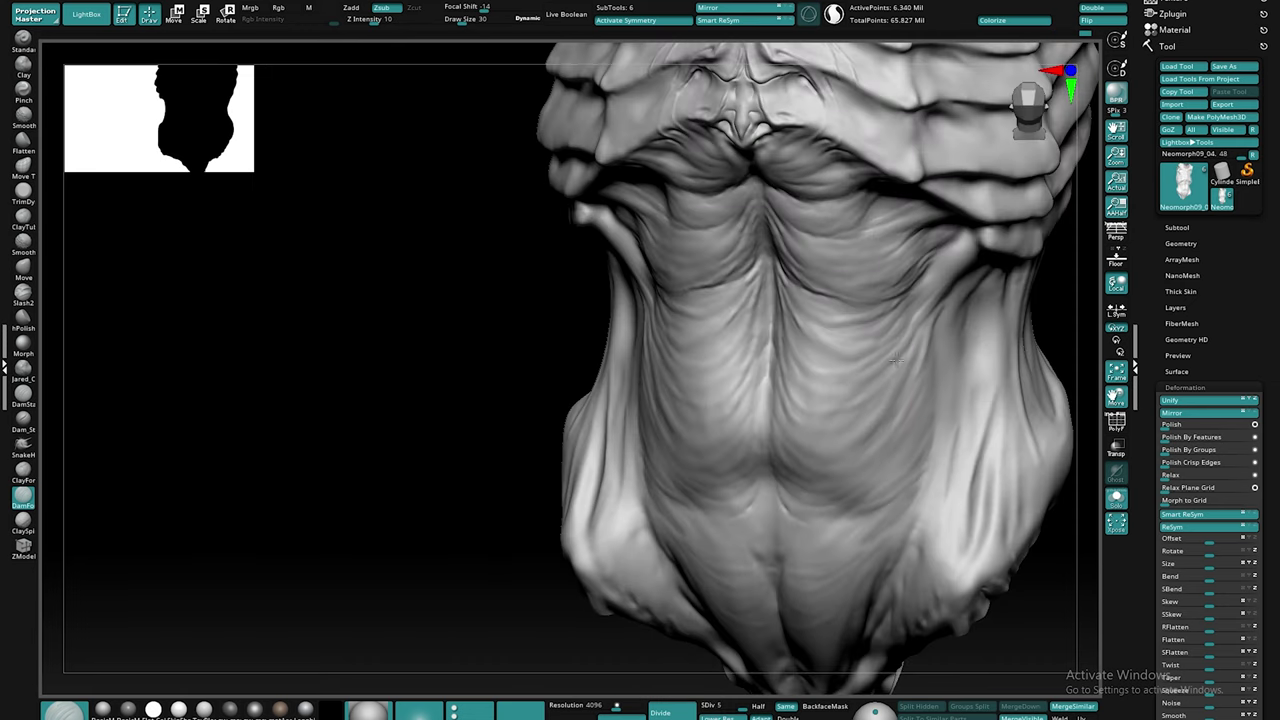
pyautogui.moveTo(840, 392)
pyautogui.mouseDown(button='right')
pyautogui.moveTo(775, 342)
pyautogui.moveTo(855, 282)
pyautogui.moveTo(806, 363)
pyautogui.moveTo(891, 291)
pyautogui.mouseUp(button='right')
pyautogui.press('shift')
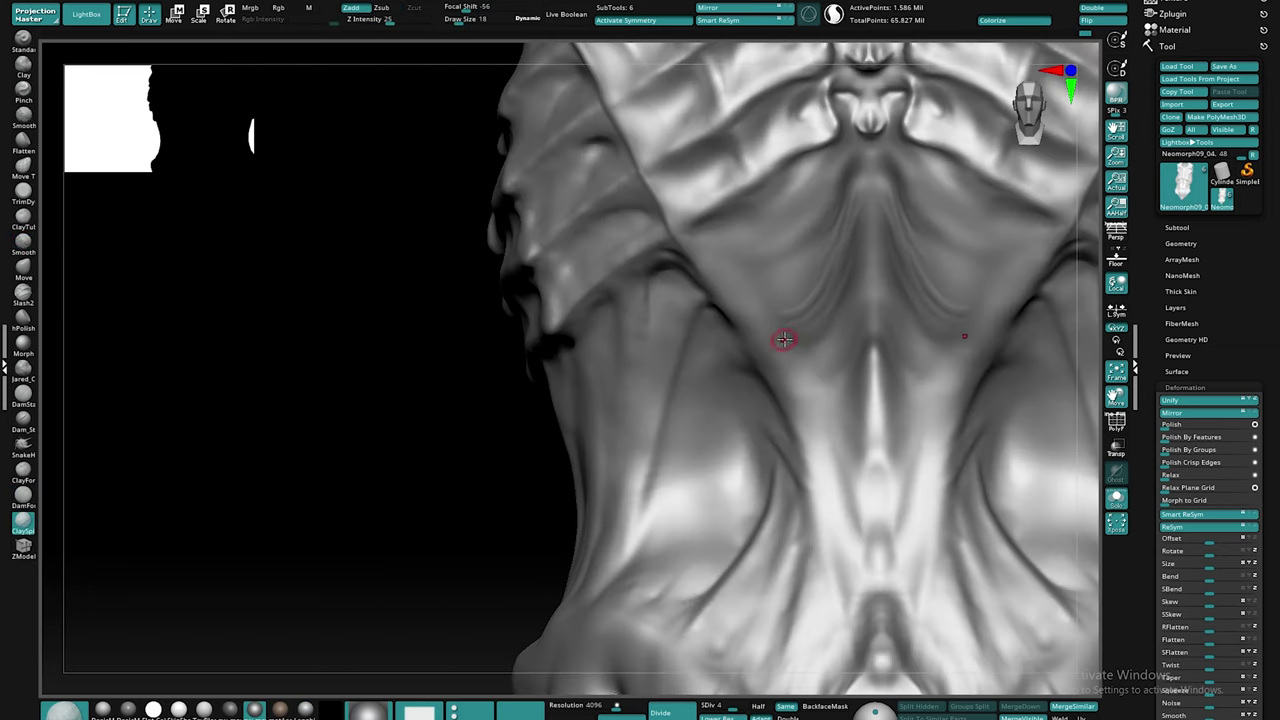
# Step: Sculpt fanned wrinkles on both sides of the lower spine, refining them with the Standard brush at subdivision level 5
pyautogui.moveTo(786, 340)
pyautogui.mouseDown(button='right')
pyautogui.moveTo(828, 243)
pyautogui.moveTo(818, 289)
pyautogui.mouseUp(button='right')
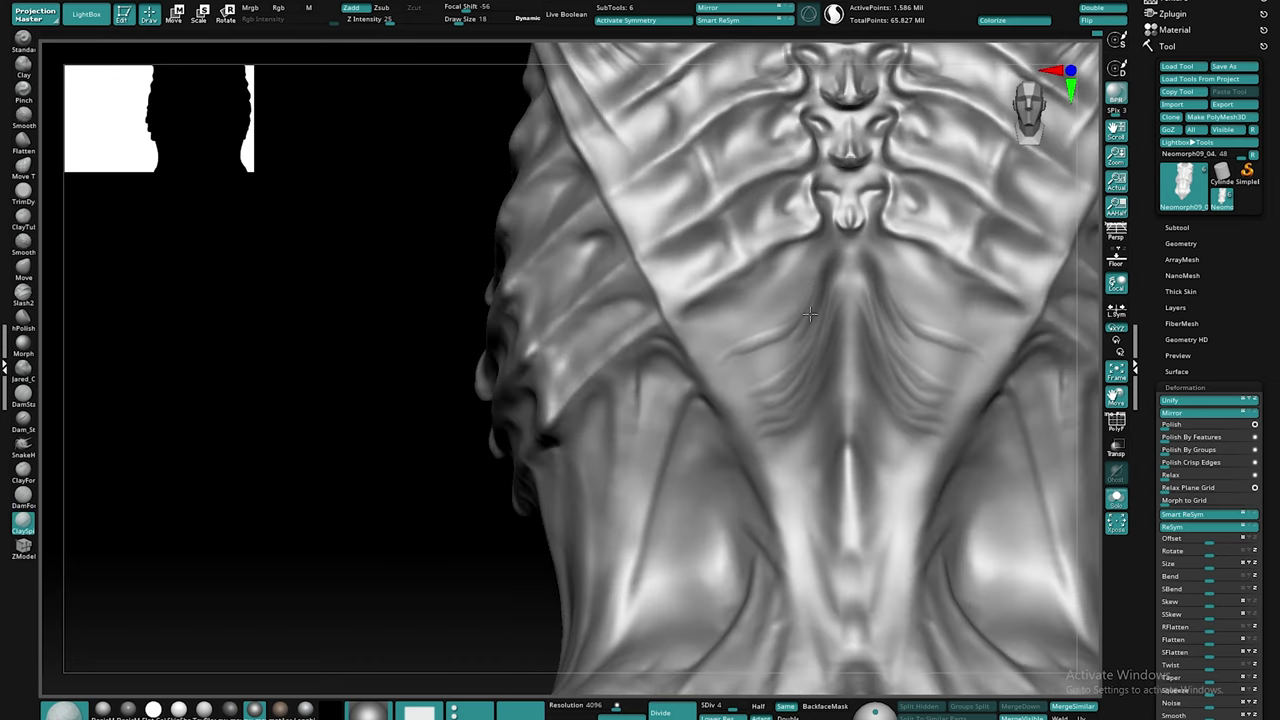
pyautogui.moveTo(756, 372)
pyautogui.mouseDown()
pyautogui.moveTo(735, 384)
pyautogui.moveTo(732, 373)
pyautogui.mouseUp()
pyautogui.click(23, 40)
pyautogui.press('d')
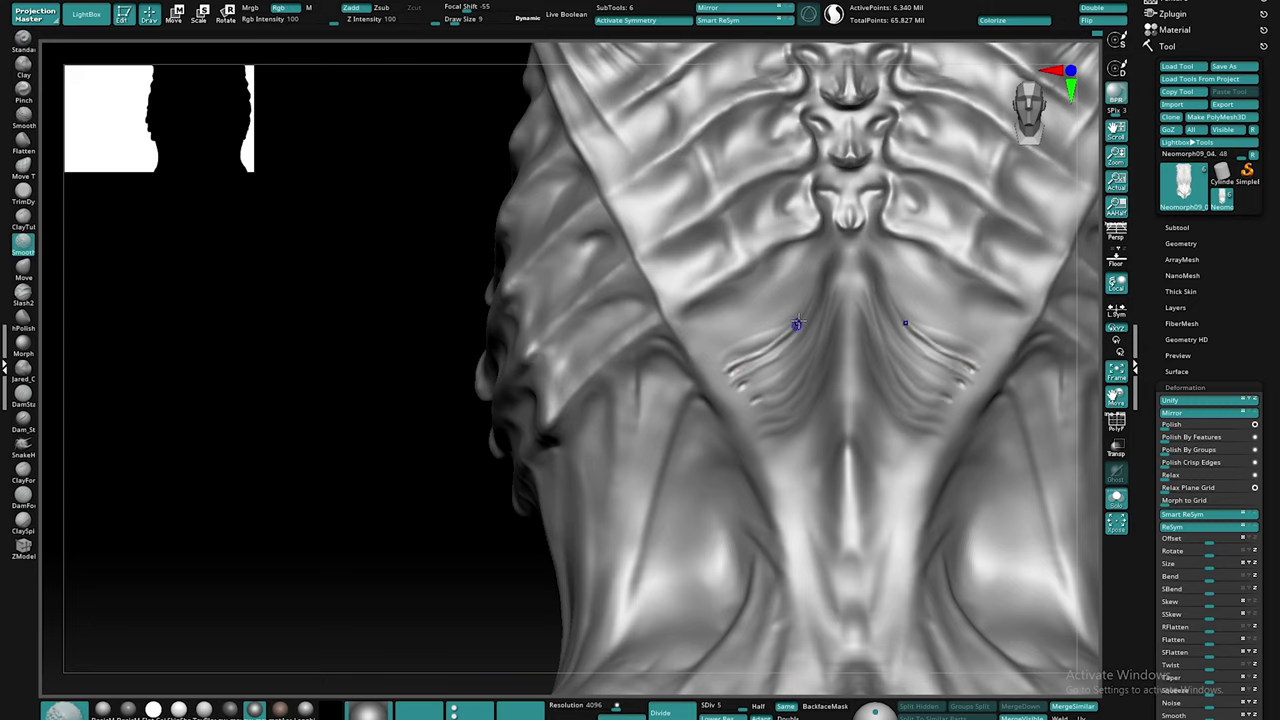
pyautogui.moveTo(800, 320); pyautogui.dragTo(730, 298, button='right')
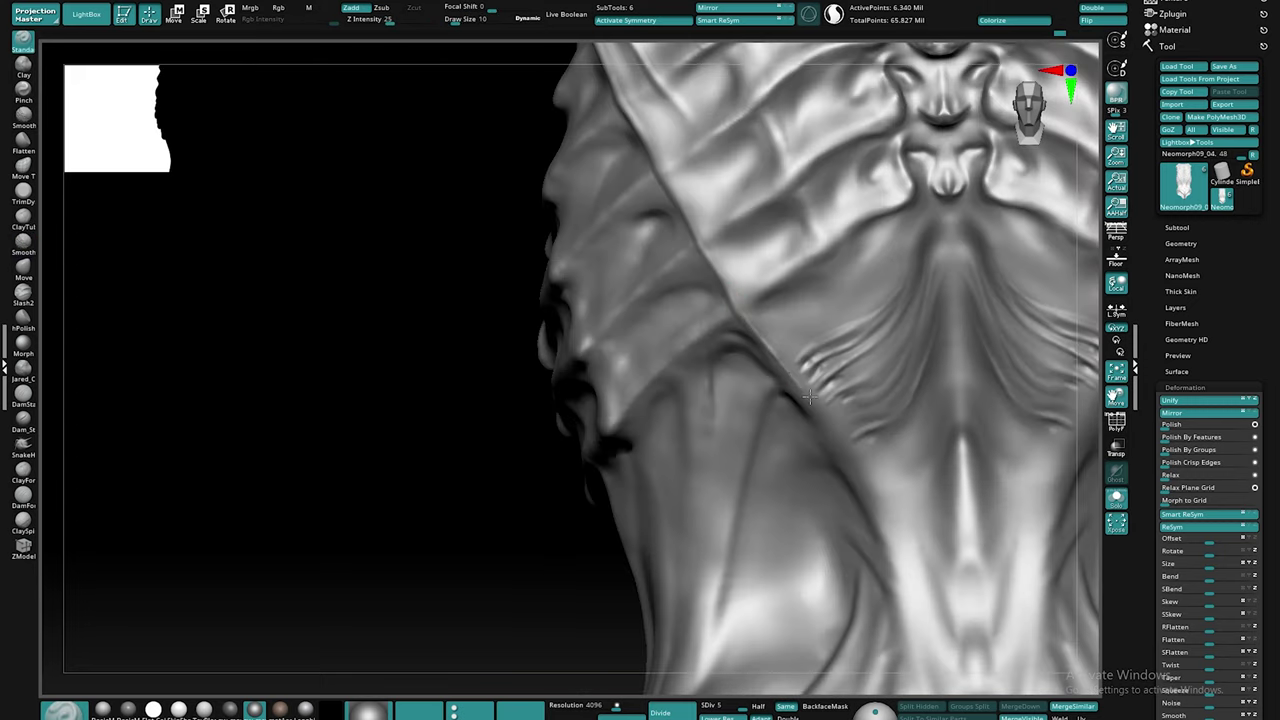
pyautogui.press('shift')
pyautogui.moveTo(785, 373); pyautogui.dragTo(880, 450, button='right')
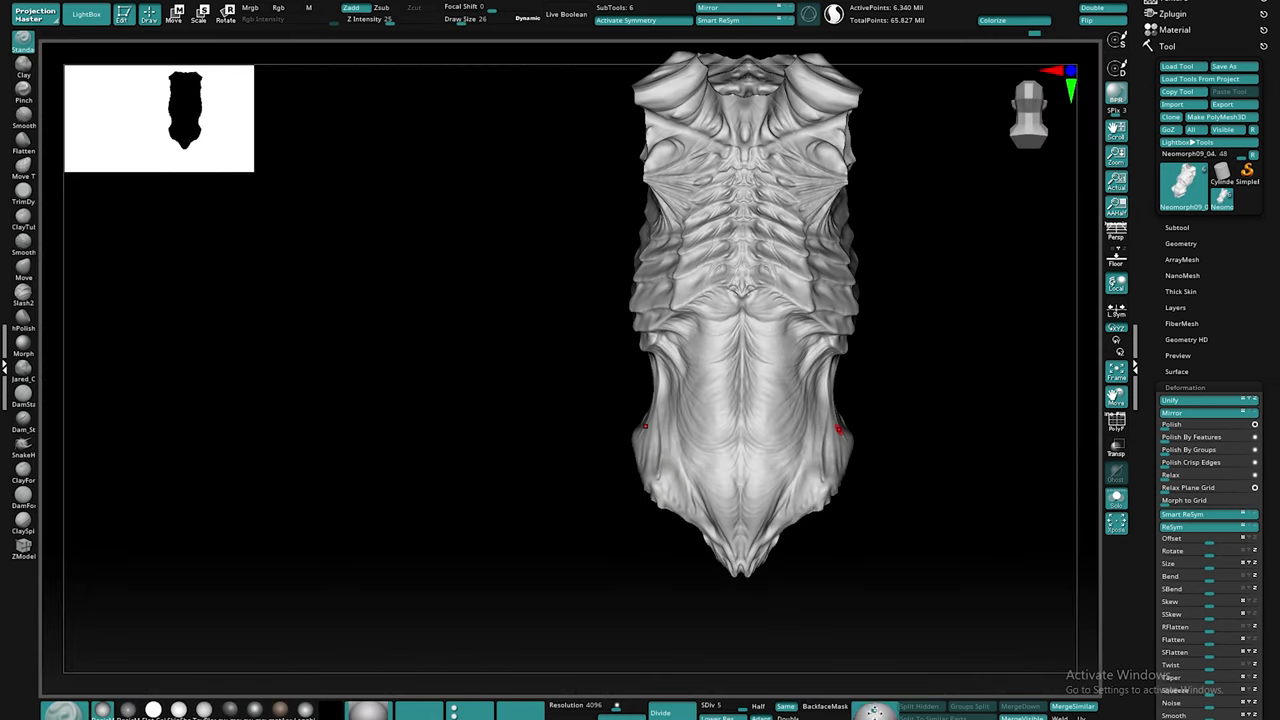
# Step: Build up slanted skin wrinkles along the front of the throat above the collarbones with the clay brush at subdivision level 5
pyautogui.moveTo(838, 429)
pyautogui.mouseDown(button='right')
pyautogui.moveTo(869, 371)
pyautogui.moveTo(820, 460)
pyautogui.moveTo(838, 471)
pyautogui.mouseUp(button='right')
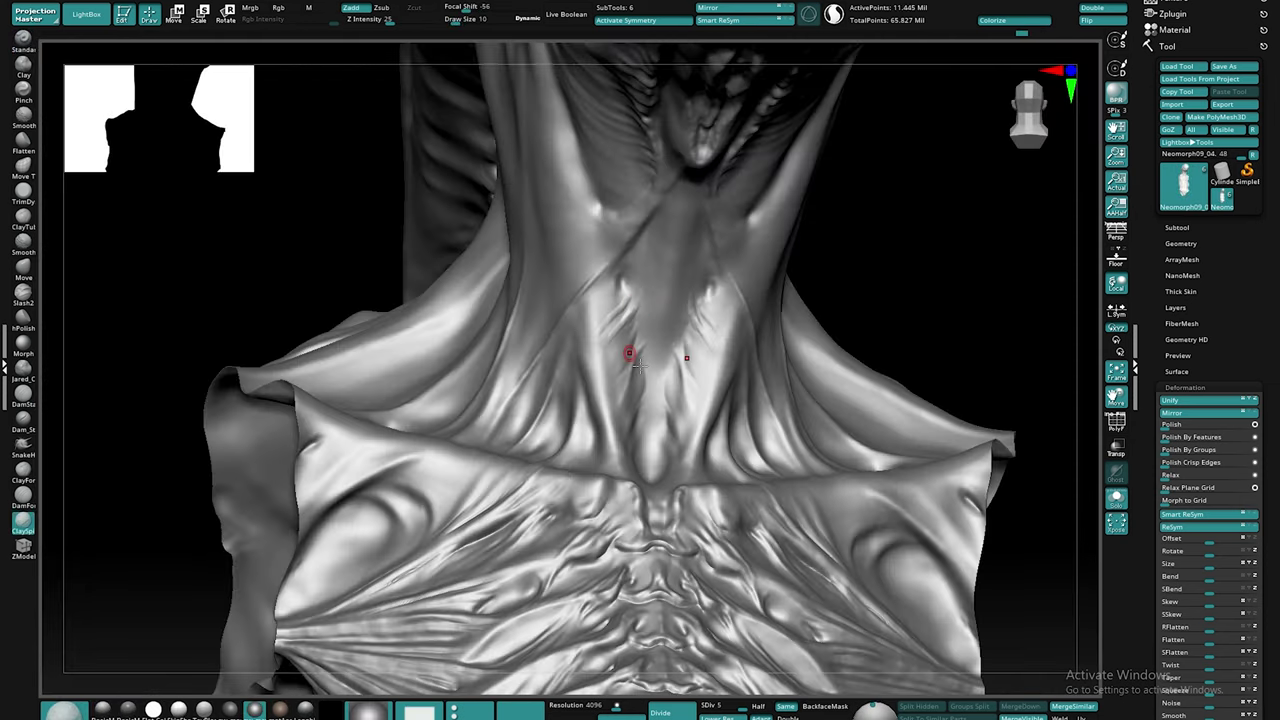
pyautogui.moveTo(611, 329)
pyautogui.mouseDown(button='right')
pyautogui.moveTo(594, 354)
pyautogui.moveTo(505, 340)
pyautogui.mouseUp(button='right')
pyautogui.moveTo(722, 292); pyautogui.dragTo(745, 345, button='right')
pyautogui.keyDown('ctrl'); pyautogui.moveTo(745, 345); pyautogui.dragTo(740, 386, button='right'); pyautogui.keyUp('ctrl')
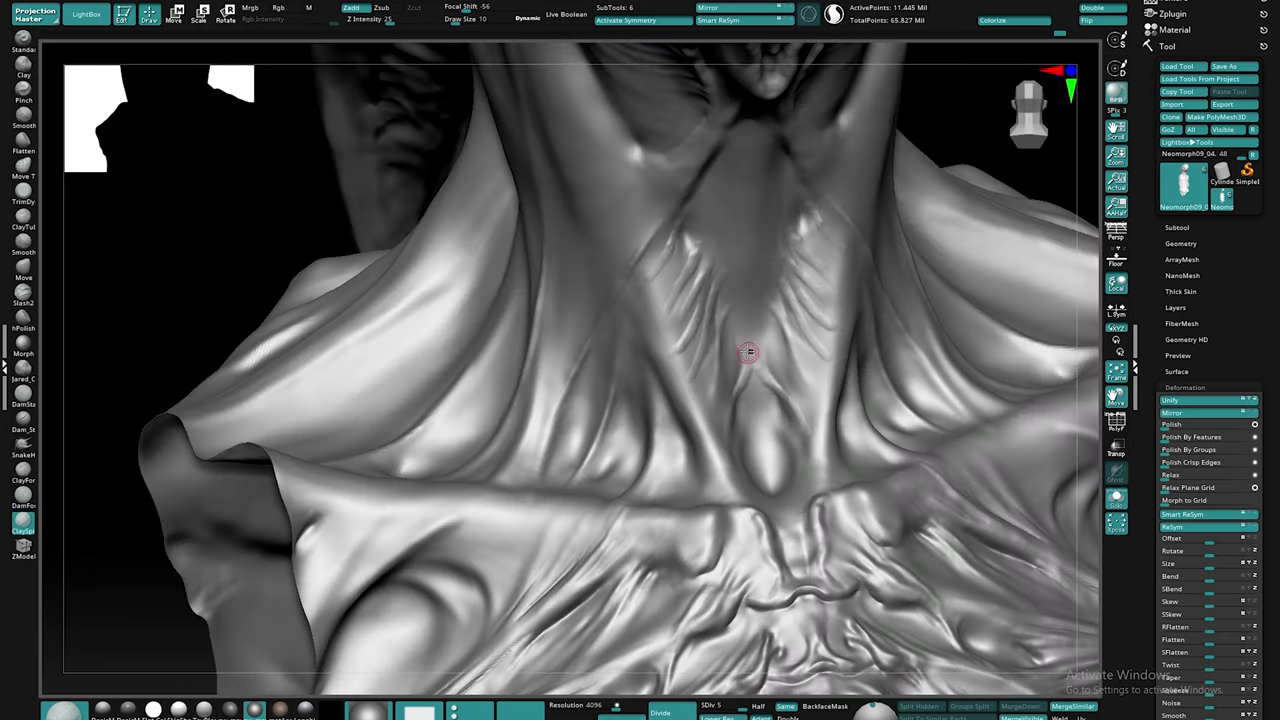
pyautogui.moveTo(770, 333); pyautogui.dragTo(757, 376, button='right')
pyautogui.moveTo(760, 374)
pyautogui.mouseDown()
pyautogui.moveTo(783, 324)
pyautogui.moveTo(788, 364)
pyautogui.mouseUp()
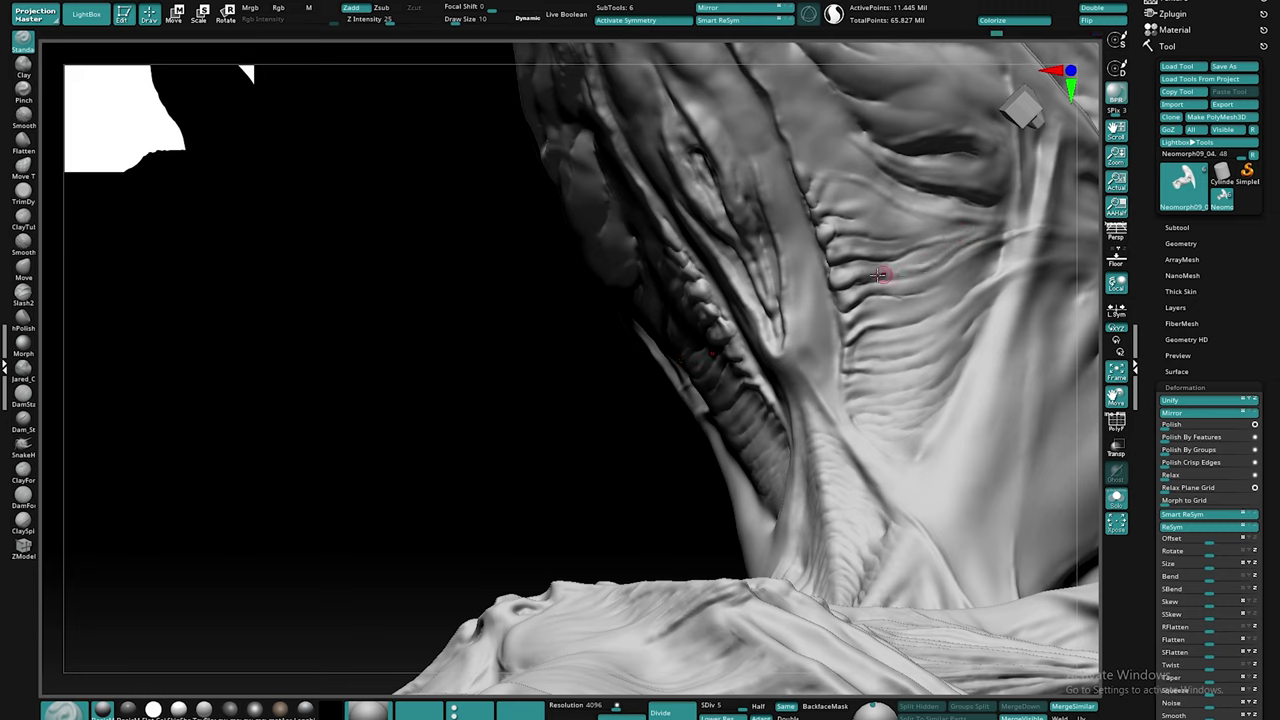
# Step: Sculpt ridged wrinkles across the side of the throat beneath the jaw with the Standard brush, softening them in places
pyautogui.press('shift')
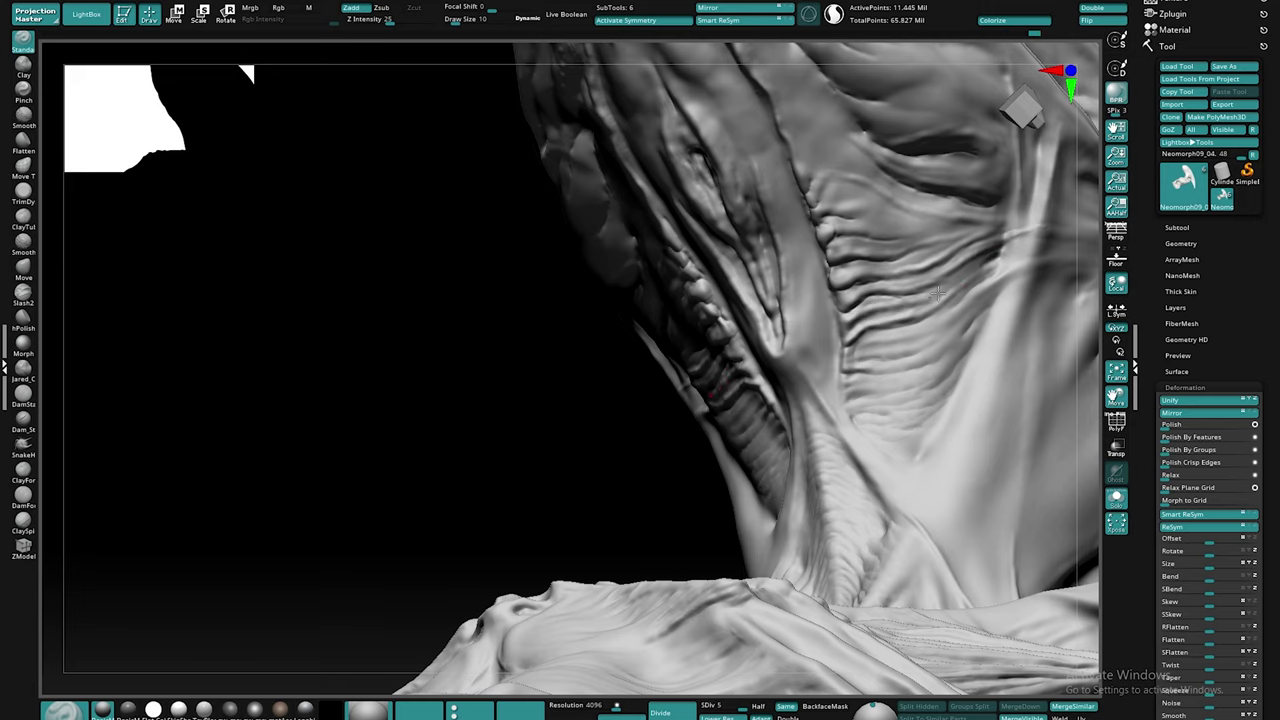
pyautogui.moveTo(972, 268); pyautogui.dragTo(946, 289, button='right')
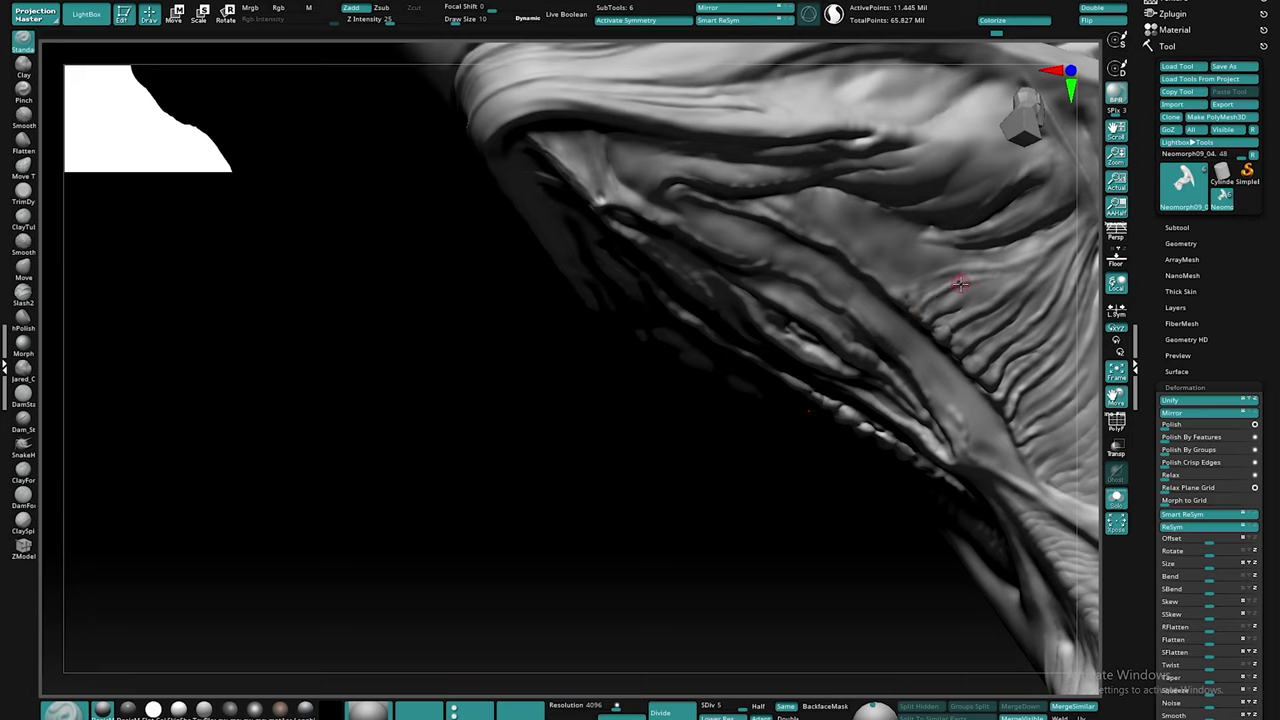
pyautogui.press('shift')
pyautogui.moveTo(1036, 241); pyautogui.dragTo(1015, 253)
pyautogui.press('shift')
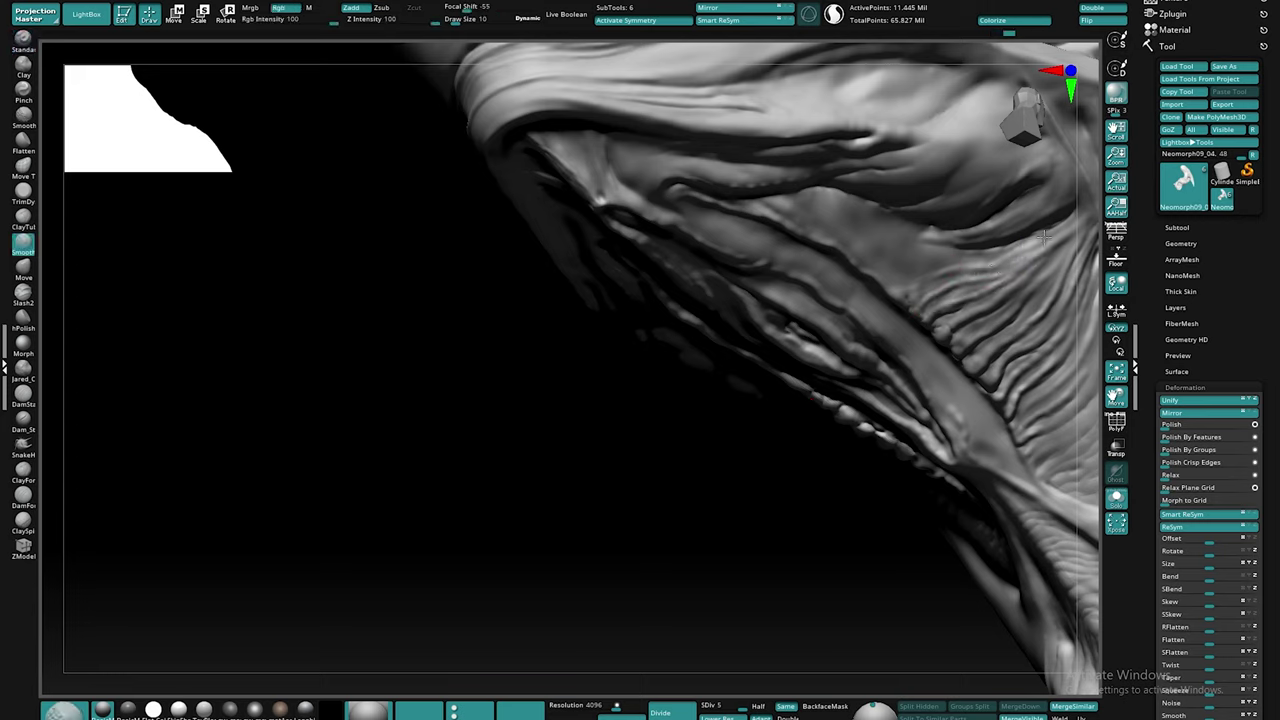
# Step: Refine and smooth the wrinkles behind the jaw and crease the side of the neck with the dam brush
pyautogui.moveTo(937, 283); pyautogui.dragTo(791, 320, button='right')
pyautogui.moveTo(882, 313); pyautogui.dragTo(813, 320, button='right')
pyautogui.press('shift')
pyautogui.press('shift')
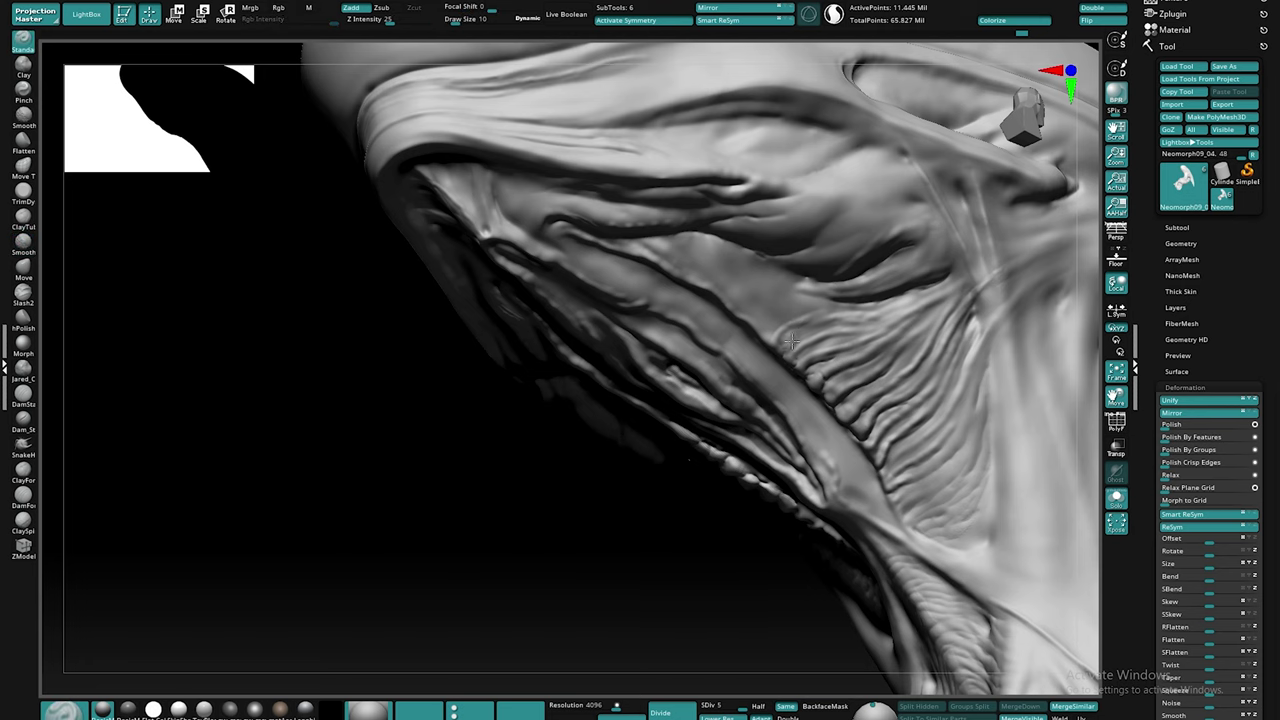
pyautogui.press('shift')
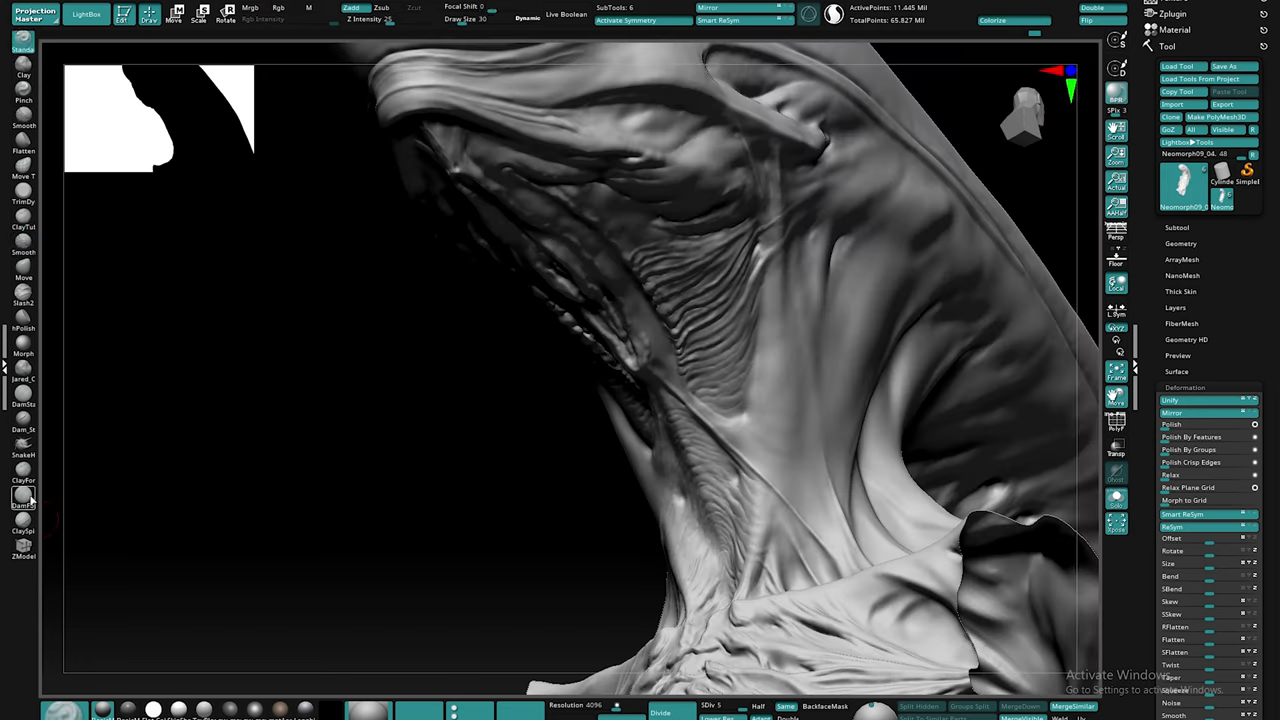
pyautogui.click(24, 494)
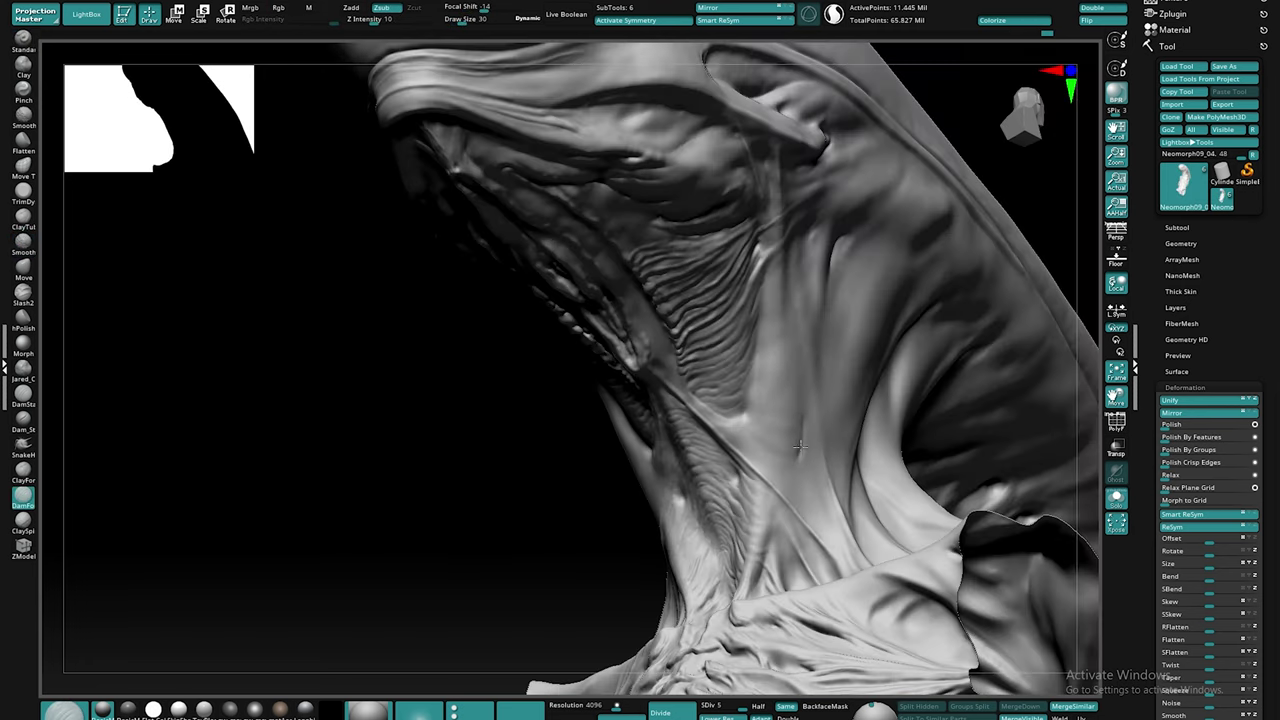
pyautogui.keyDown('shift'); pyautogui.moveTo(802, 418); pyautogui.dragTo(837, 217, button='right'); pyautogui.keyUp('shift')
pyautogui.press('shift')
pyautogui.moveTo(915, 271); pyautogui.dragTo(791, 209, button='right')
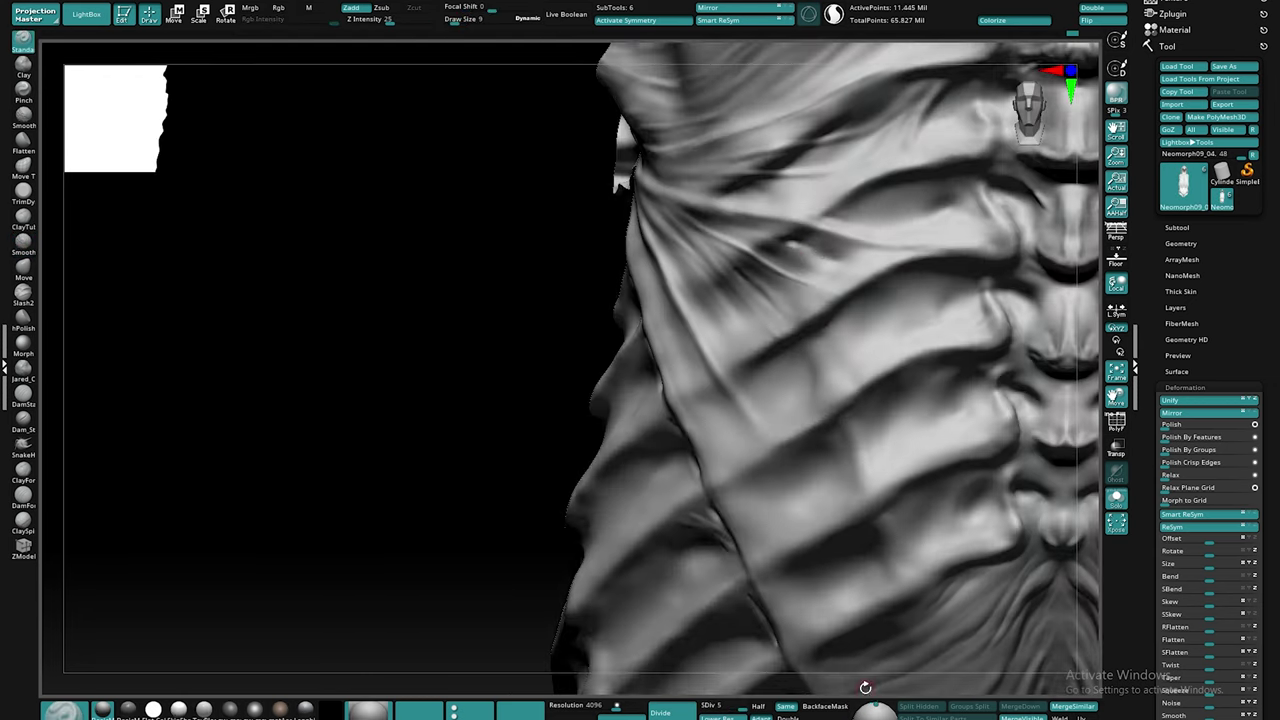
# Step: Sculpt folds radiating from beneath the armpit across the back ribs with the Standard brush
pyautogui.moveTo(788, 243); pyautogui.dragTo(834, 264)
pyautogui.moveTo(890, 270)
pyautogui.keyDown('ctrl'); pyautogui.mouseDown(button='right')
pyautogui.moveTo(908, 266)
pyautogui.moveTo(800, 328)
pyautogui.mouseUp(button='right'); pyautogui.keyUp('ctrl')
pyautogui.moveTo(788, 326); pyautogui.dragTo(838, 338)
pyautogui.moveTo(838, 338)
pyautogui.keyDown('ctrl'); pyautogui.mouseDown(button='right')
pyautogui.moveTo(926, 378)
pyautogui.moveTo(900, 400)
pyautogui.mouseUp(button='right'); pyautogui.keyUp('ctrl')
pyautogui.moveTo(845, 331); pyautogui.dragTo(908, 327)
pyautogui.moveTo(908, 327)
pyautogui.mouseDown(button='right')
pyautogui.moveTo(809, 369)
pyautogui.moveTo(723, 374)
pyautogui.moveTo(795, 438)
pyautogui.mouseUp(button='right')
pyautogui.press('2')
pyautogui.moveTo(782, 410); pyautogui.dragTo(868, 530)
# Step: Extend the folds over the ribs on both sides of the spine and smooth their transitions
pyautogui.moveTo(868, 530)
pyautogui.keyDown('ctrl'); pyautogui.mouseDown(button='right')
pyautogui.moveTo(790, 270)
pyautogui.moveTo(771, 297)
pyautogui.moveTo(740, 210)
pyautogui.mouseUp(button='right'); pyautogui.keyUp('ctrl')
pyautogui.keyDown('ctrl'); pyautogui.moveTo(740, 210); pyautogui.dragTo(800, 297, button='right'); pyautogui.keyUp('ctrl')
pyautogui.moveTo(864, 354); pyautogui.dragTo(930, 408)
pyautogui.keyDown('shift'); pyautogui.moveTo(825, 382); pyautogui.dragTo(842, 415); pyautogui.keyUp('shift')
pyautogui.moveTo(843, 415); pyautogui.dragTo(770, 243, button='right')
pyautogui.moveTo(769, 325)
pyautogui.keyDown('ctrl'); pyautogui.mouseDown(button='right')
pyautogui.moveTo(1028, 420)
pyautogui.moveTo(886, 288)
pyautogui.mouseUp(button='right'); pyautogui.keyUp('ctrl')
pyautogui.keyDown('shift'); pyautogui.moveTo(886, 288); pyautogui.dragTo(925, 267); pyautogui.keyUp('shift')
pyautogui.keyDown('alt'); pyautogui.moveTo(942, 228); pyautogui.dragTo(898, 297, button='right'); pyautogui.keyUp('alt')
pyautogui.keyDown('shift'); pyautogui.moveTo(770, 302); pyautogui.dragTo(812, 294); pyautogui.keyUp('shift')
pyautogui.keyDown('ctrl'); pyautogui.moveTo(812, 310); pyautogui.dragTo(766, 451, button='right'); pyautogui.keyUp('ctrl')
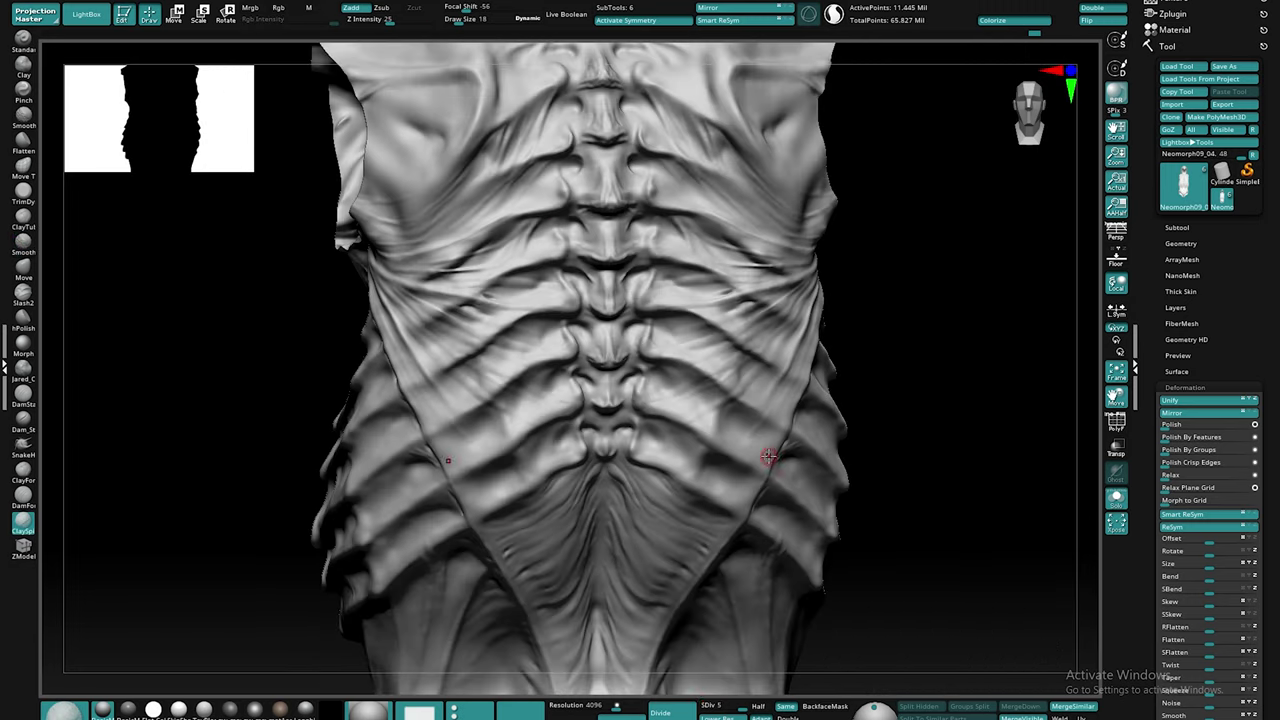
# Step: Lower the back to subdivision level 4 and strengthen the broad rib folds with the Standard brush
pyautogui.hotkey('shift', 'd')
pyautogui.moveTo(790, 326)
pyautogui.mouseDown(button='right')
pyautogui.moveTo(960, 330)
pyautogui.moveTo(790, 400)
pyautogui.mouseUp(button='right')
pyautogui.keyDown('shift'); pyautogui.moveTo(740, 370); pyautogui.dragTo(775, 338); pyautogui.keyUp('shift')
pyautogui.press('b')
pyautogui.press('s')
pyautogui.press('t')
pyautogui.moveTo(988, 409); pyautogui.dragTo(1007, 388)
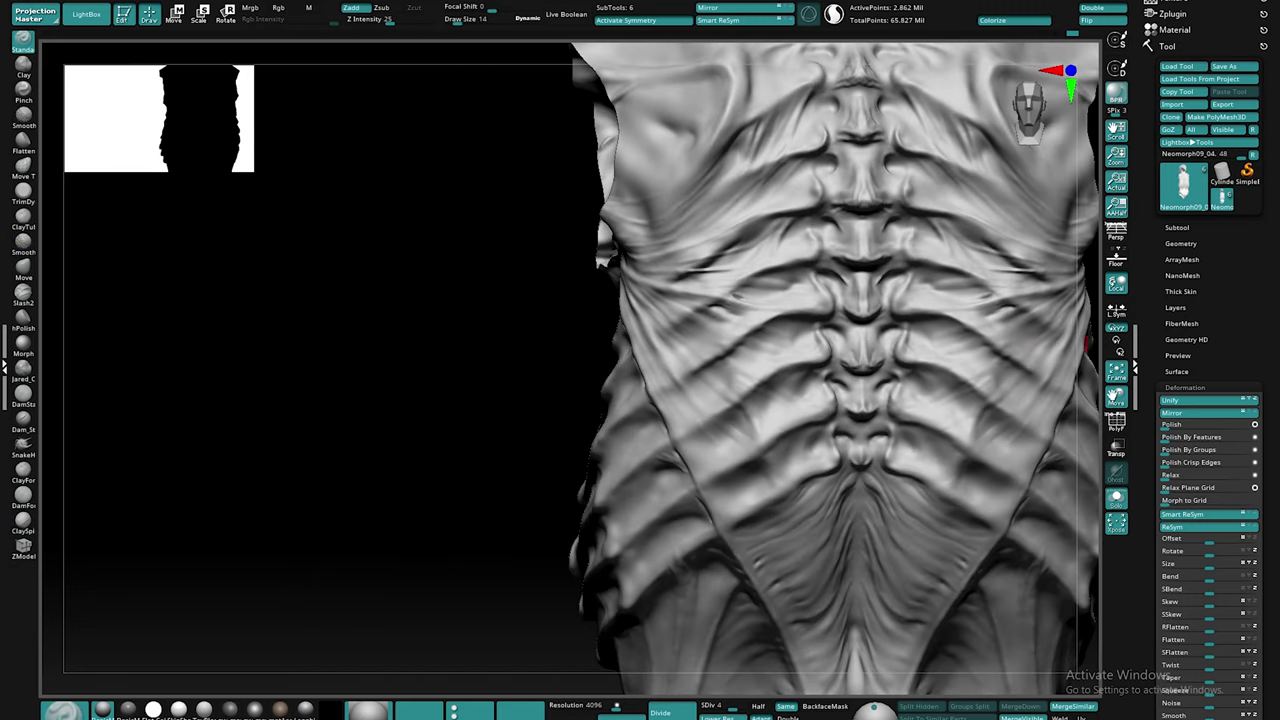
pyautogui.keyDown('ctrl'); pyautogui.moveTo(982, 392); pyautogui.dragTo(1018, 652, button='right'); pyautogui.keyUp('ctrl')
pyautogui.moveTo(846, 424); pyautogui.dragTo(922, 348)
# Step: Sculpt fine wrinkles between the front ribs below the fanned chest folds with the Standard brush at subdivision level 5
pyautogui.press('f')
pyautogui.moveTo(958, 270); pyautogui.dragTo(645, 410, button='right')
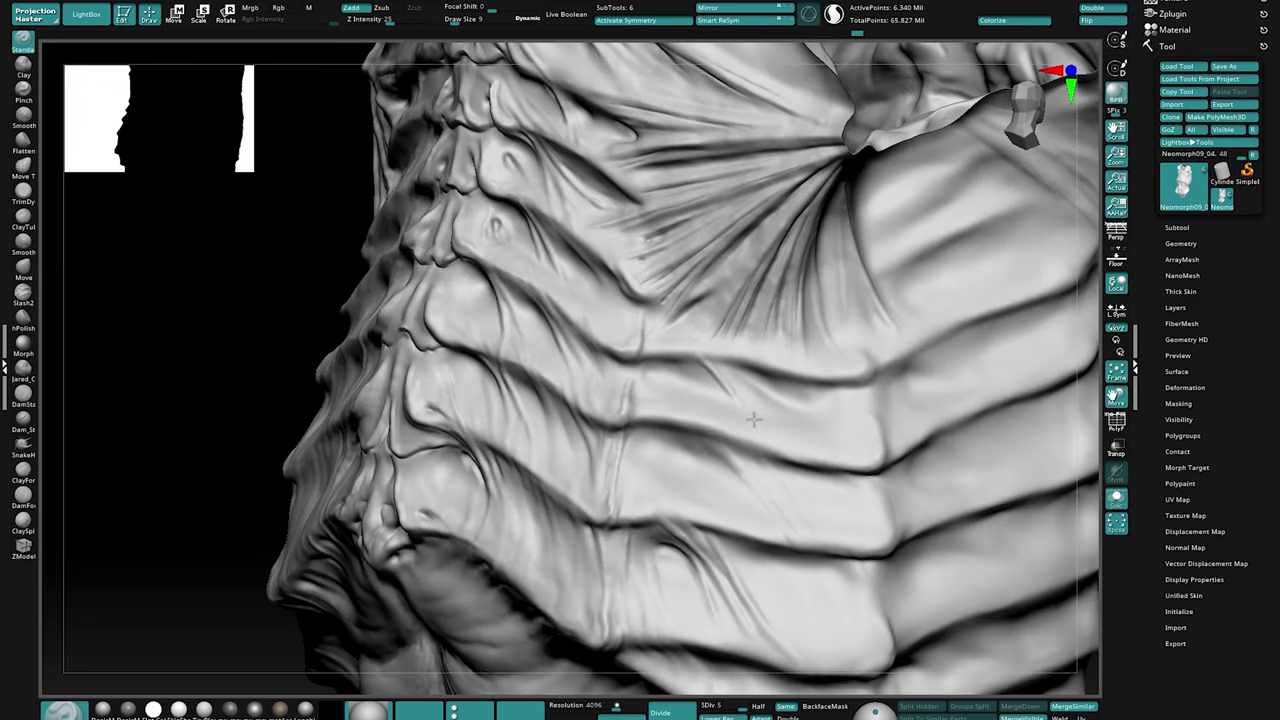
pyautogui.moveTo(753, 419); pyautogui.dragTo(750, 411)
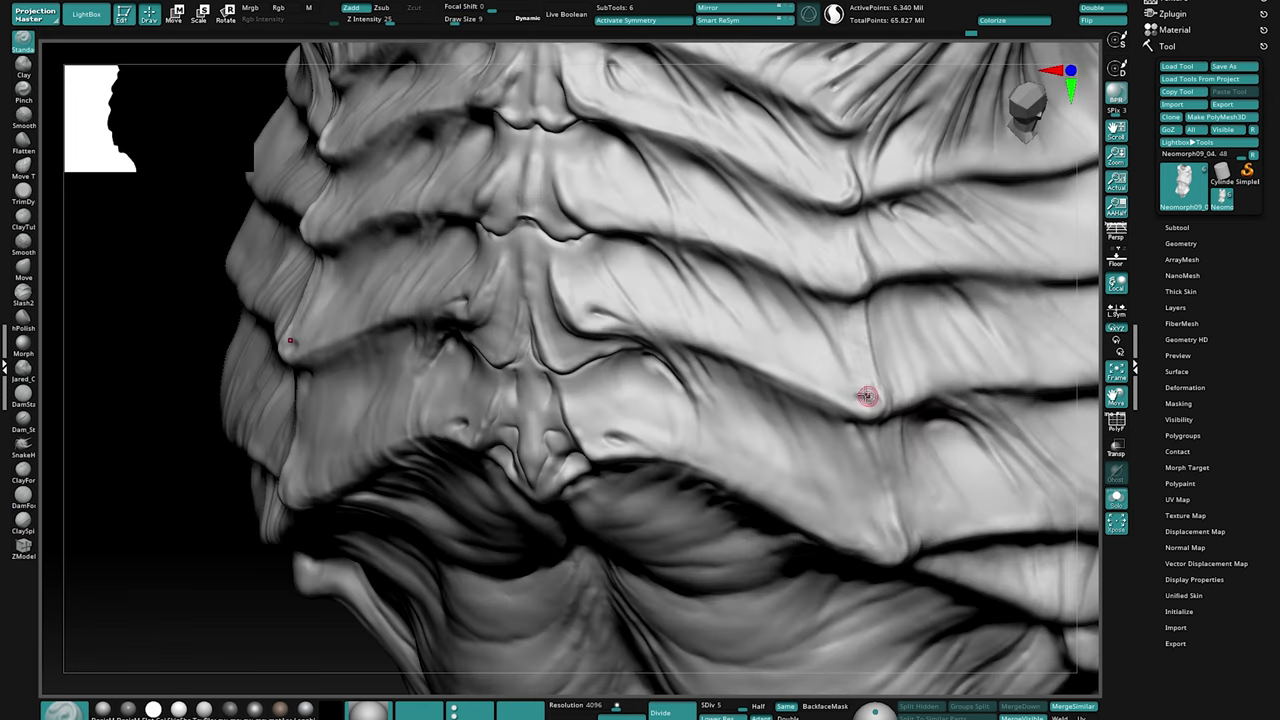
pyautogui.press('shift')
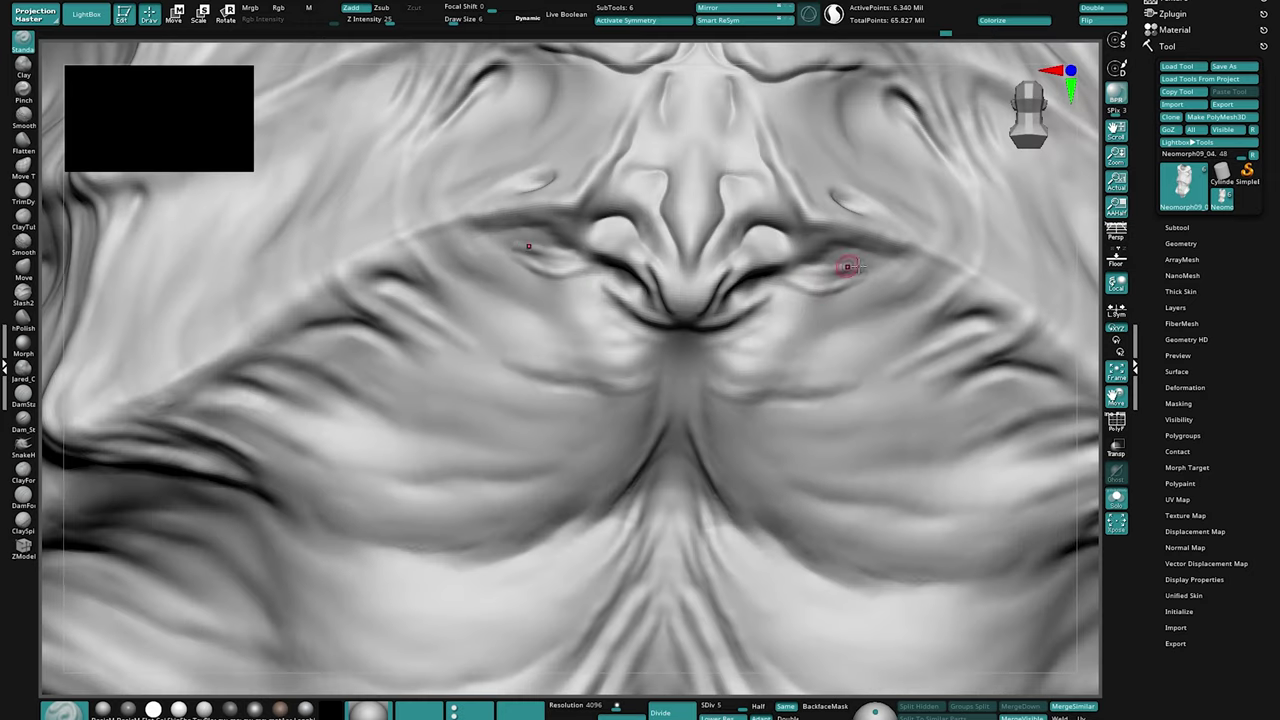
# Step: Sculpt small mirrored folds around the lower tip of the sternum at the top of the abdomen
pyautogui.press('shift')
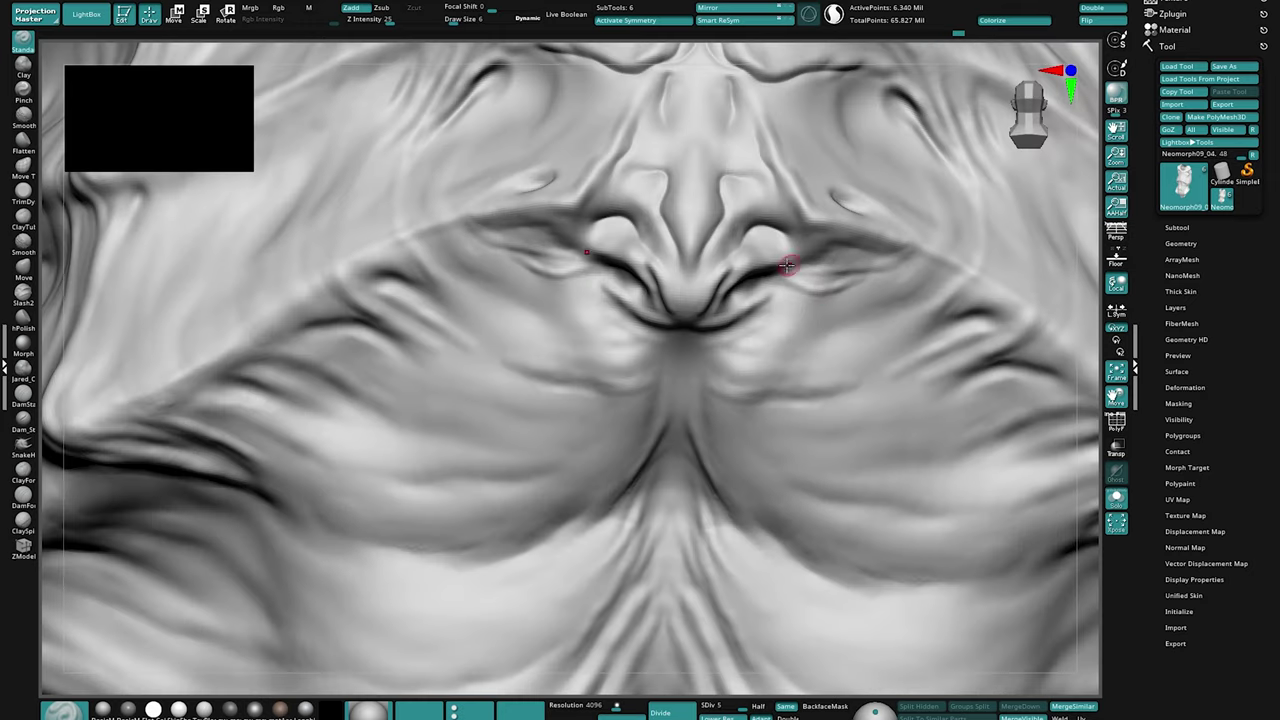
pyautogui.press('shift')
pyautogui.press('shift')
pyautogui.moveTo(736, 318); pyautogui.dragTo(800, 305)
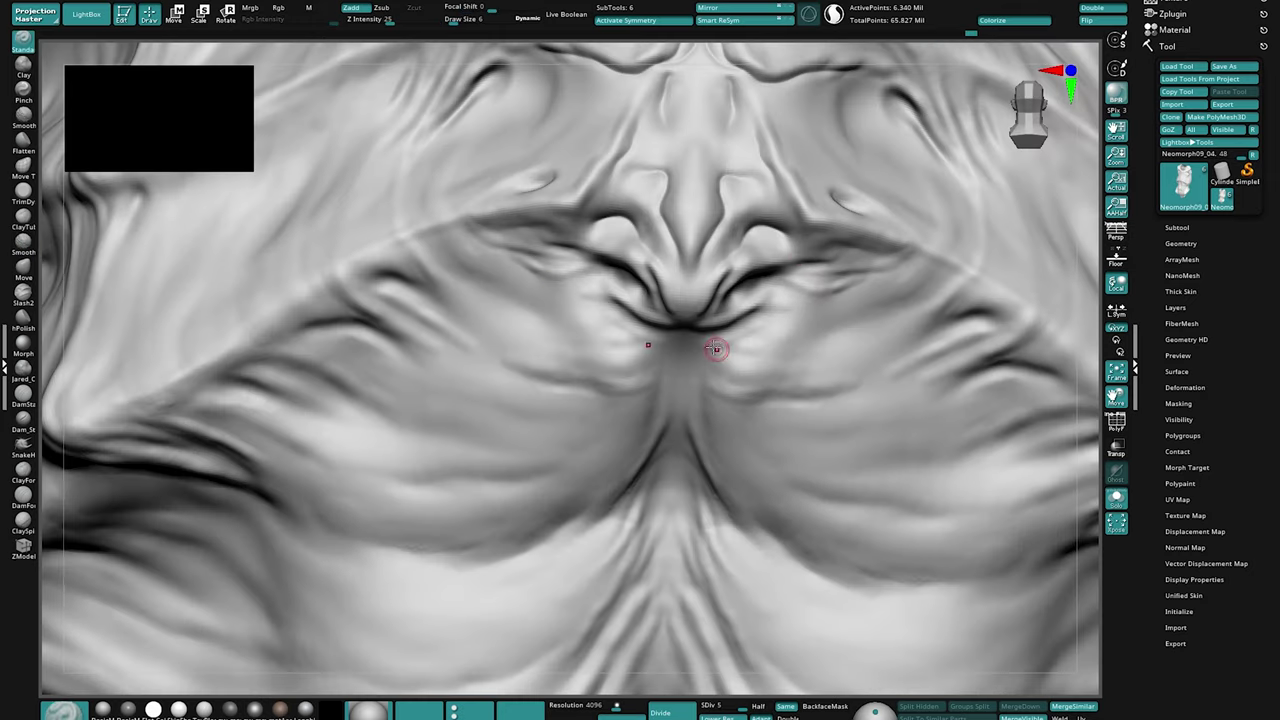
pyautogui.moveTo(706, 345); pyautogui.dragTo(858, 316)
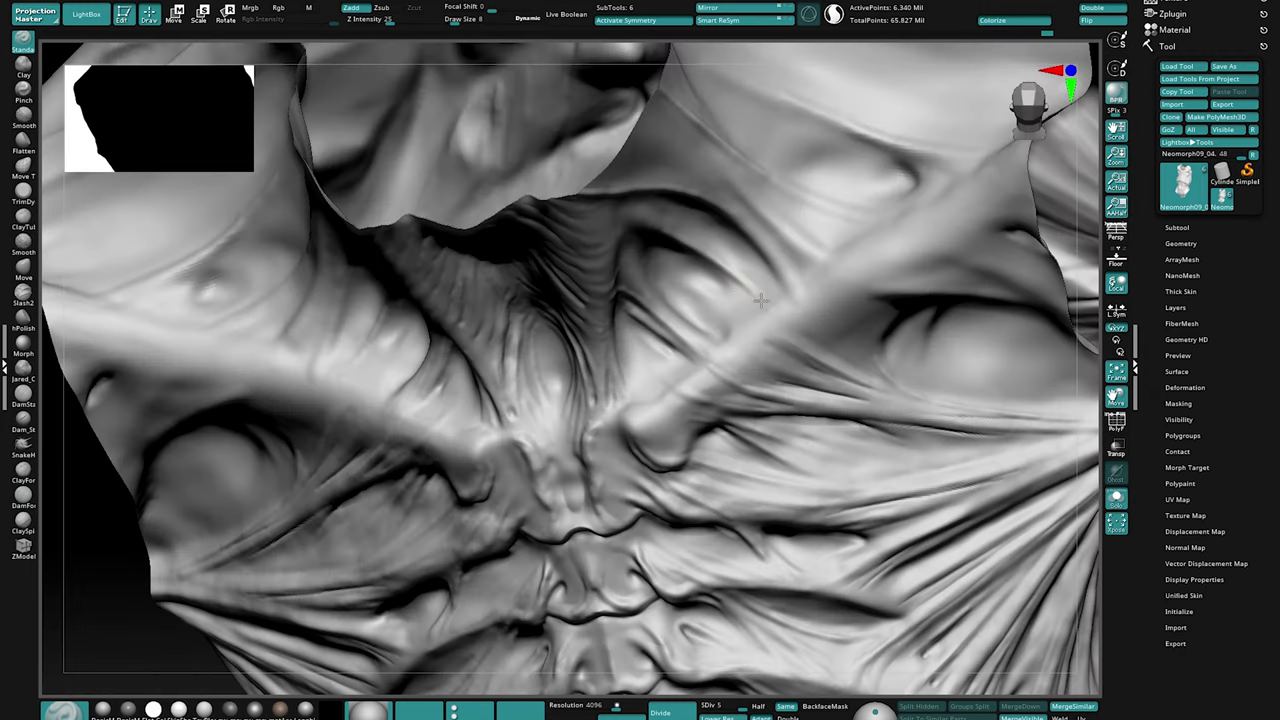
# Step: Sculpt and smooth skin wrinkles above the collarbones at the base of the neck with the Standard brush
pyautogui.press('shift')
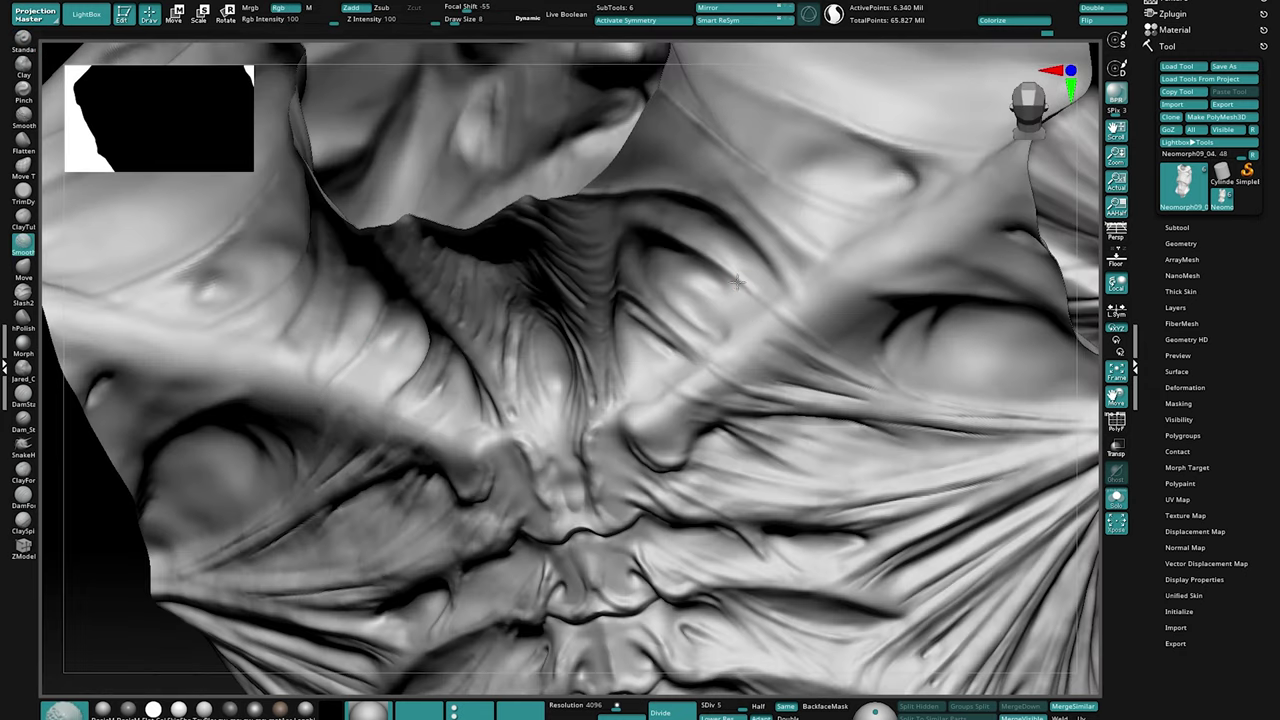
pyautogui.press('shift')
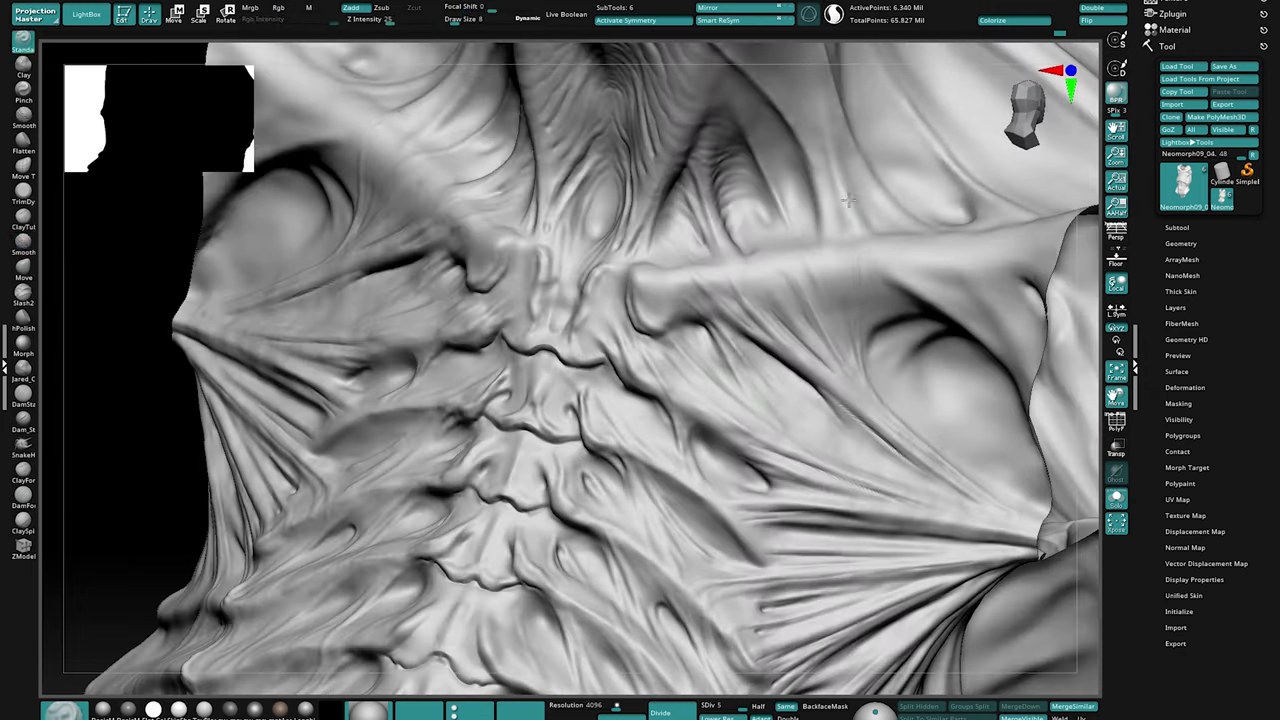
pyautogui.press('shift')
pyautogui.press('shift')
pyautogui.press('shift')
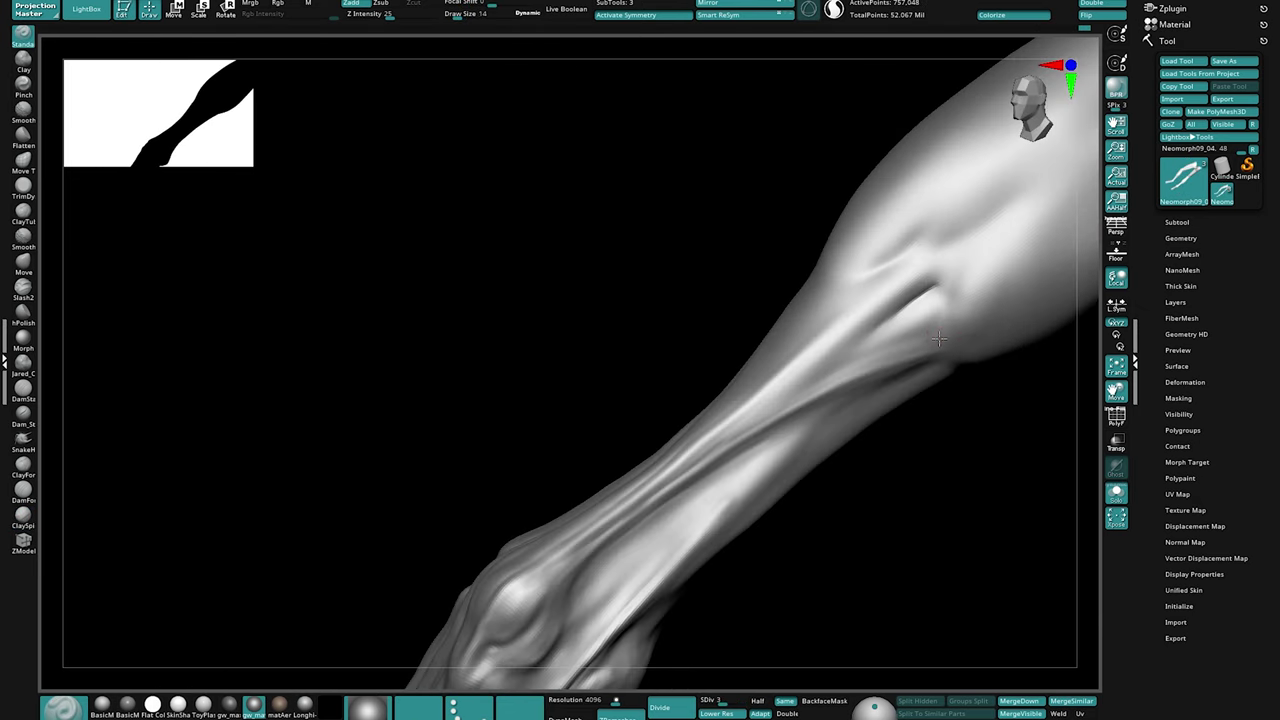
# Step: Sculpt long tendon folds down the lower leg from the calf at subdivision level 3, smoothing between them
pyautogui.press('shift')
pyautogui.keyDown('shift'); pyautogui.moveTo(860, 363); pyautogui.dragTo(914, 342); pyautogui.keyUp('shift')
pyautogui.moveTo(932, 293); pyautogui.dragTo(820, 385)
pyautogui.moveTo(932, 321); pyautogui.dragTo(768, 413)
pyautogui.keyDown('shift'); pyautogui.moveTo(842, 368); pyautogui.dragTo(793, 400); pyautogui.keyUp('shift')
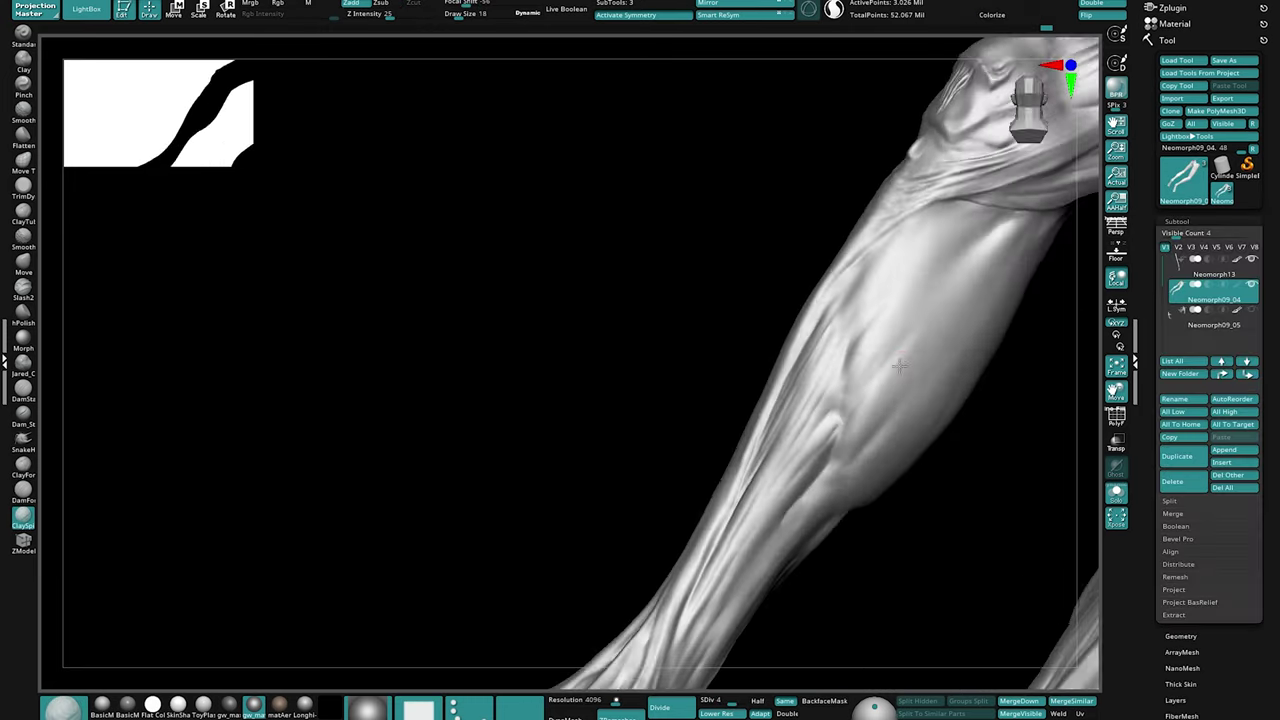
# Step: Build up stretched skin strands along the calf with the clay brush at subdivision level 4
pyautogui.moveTo(864, 420); pyautogui.dragTo(947, 327)
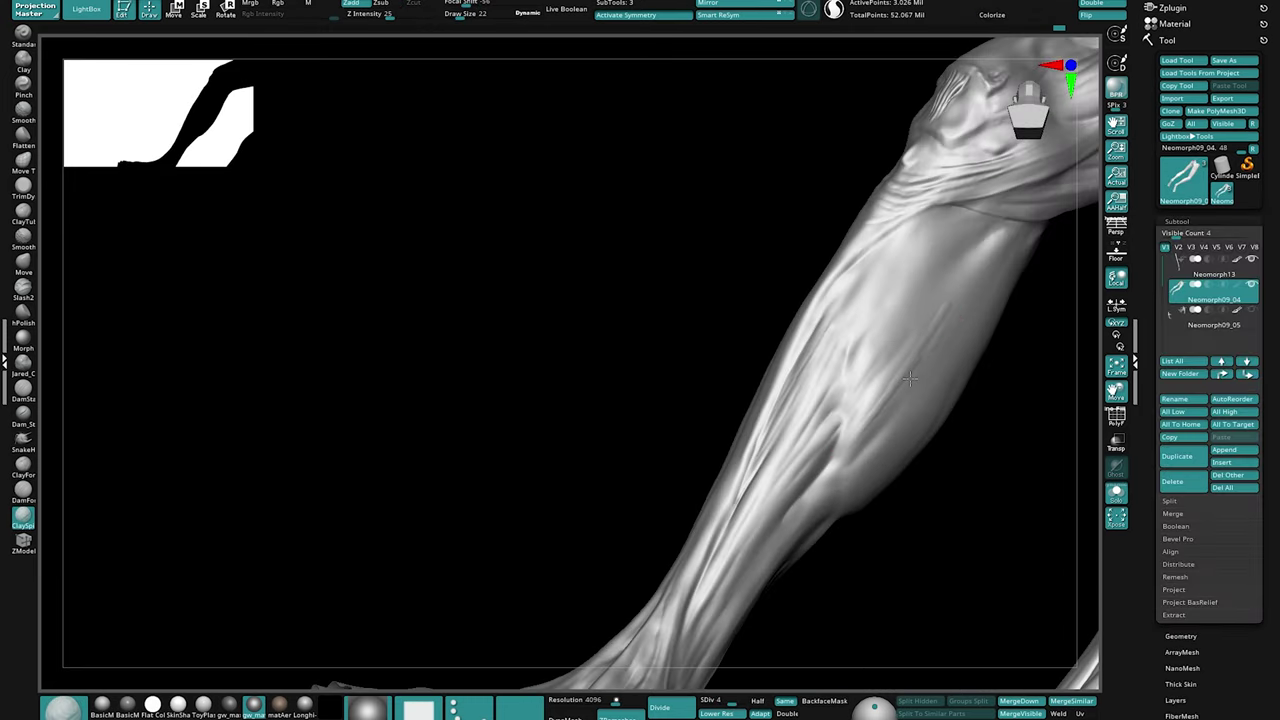
pyautogui.press('shift')
pyautogui.moveTo(938, 332); pyautogui.dragTo(1000, 350, button='right')
pyautogui.moveTo(866, 424); pyautogui.dragTo(917, 377)
pyautogui.moveTo(917, 377); pyautogui.dragTo(987, 310, button='right')
pyautogui.moveTo(980, 298)
pyautogui.mouseDown()
pyautogui.moveTo(938, 374)
pyautogui.moveTo(942, 328)
pyautogui.moveTo(935, 338)
pyautogui.mouseUp()
pyautogui.moveTo(935, 338); pyautogui.dragTo(909, 331, button='right')
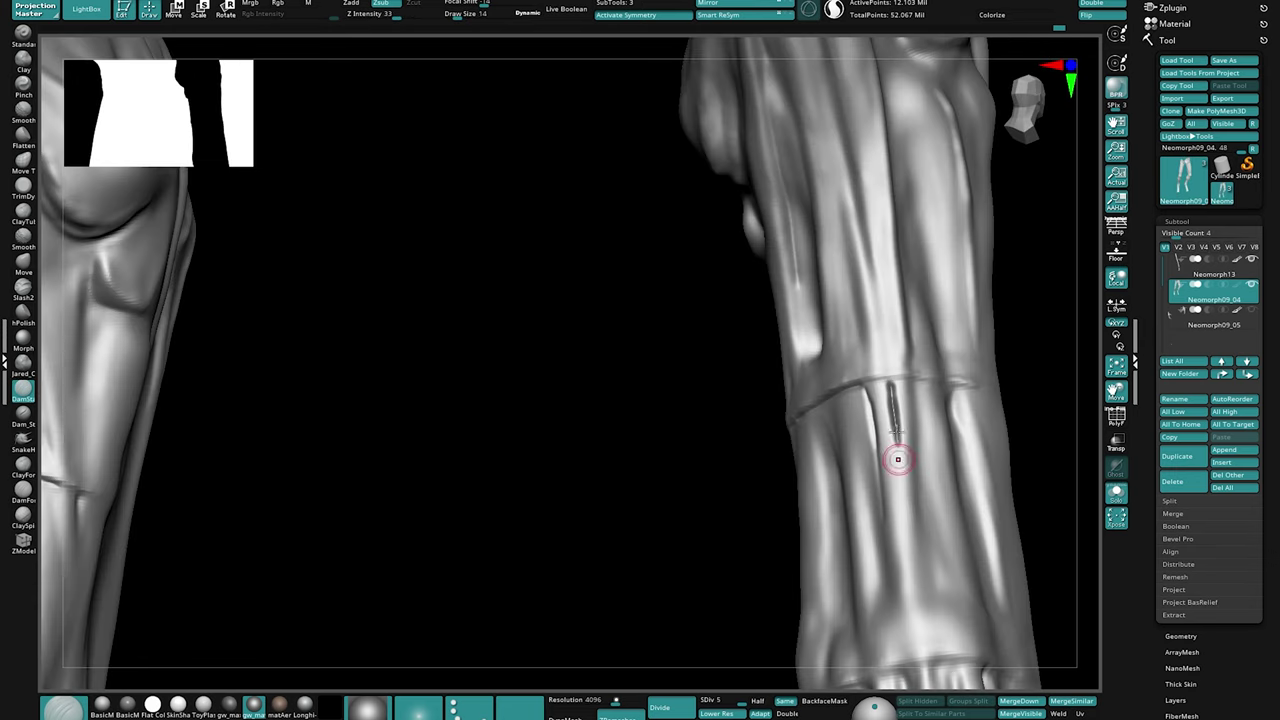
# Step: Carve lengthwise grooves between the tendons above the toes with the DamStandard brush, lowering the subdivision level from 5
pyautogui.moveTo(898, 459)
pyautogui.mouseDown(button='right')
pyautogui.moveTo(929, 429)
pyautogui.moveTo(875, 464)
pyautogui.mouseUp(button='right')
pyautogui.hotkey('ctrl', '1')
pyautogui.moveTo(891, 458)
pyautogui.mouseDown()
pyautogui.moveTo(907, 518)
pyautogui.moveTo(886, 511)
pyautogui.mouseUp()
pyautogui.hotkey('shift', 'd')
pyautogui.moveTo(883, 434)
pyautogui.mouseDown(button='right')
pyautogui.moveTo(840, 432)
pyautogui.moveTo(922, 414)
pyautogui.mouseUp(button='right')
pyautogui.moveTo(894, 412); pyautogui.dragTo(911, 546)
pyautogui.moveTo(899, 523); pyautogui.dragTo(895, 442, button='right')
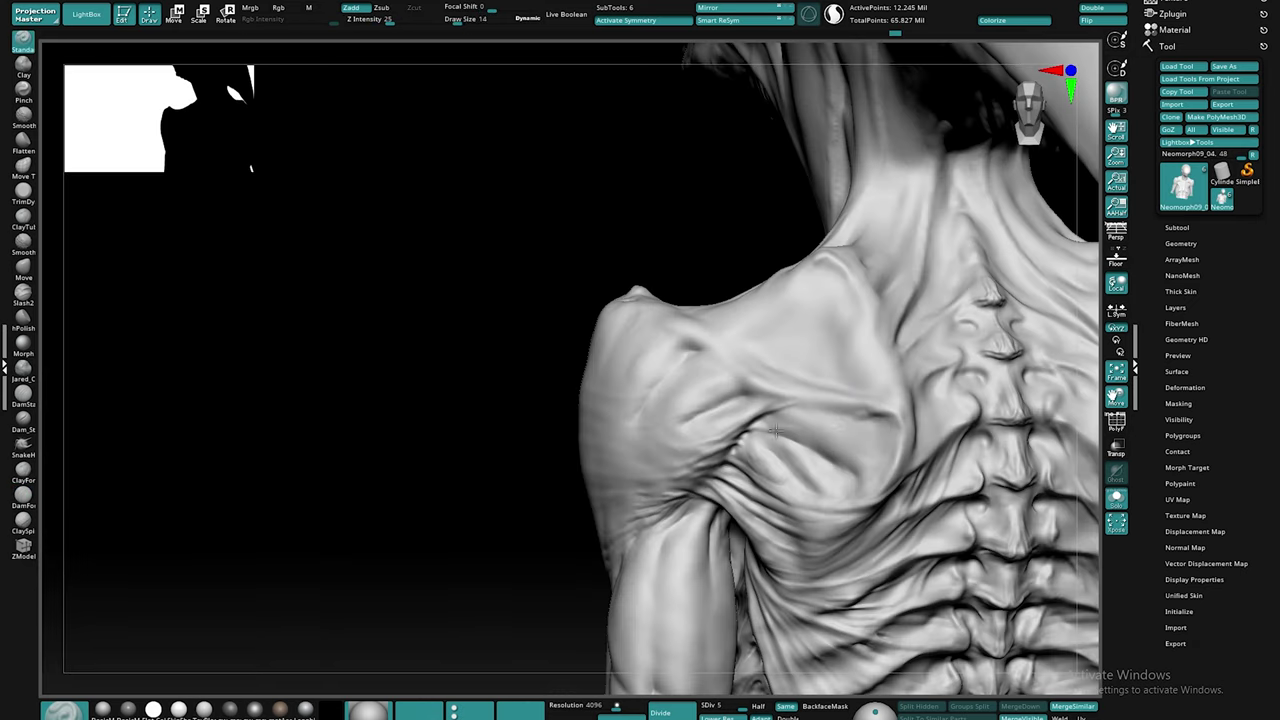
# Step: Sculpt wrinkles over the shoulder blades and upper back, building up folds and deepening their creases with the dam brush
pyautogui.moveTo(802, 429)
pyautogui.mouseDown()
pyautogui.moveTo(868, 416)
pyautogui.moveTo(846, 442)
pyautogui.moveTo(784, 440)
pyautogui.moveTo(874, 428)
pyautogui.moveTo(808, 442)
pyautogui.mouseUp()
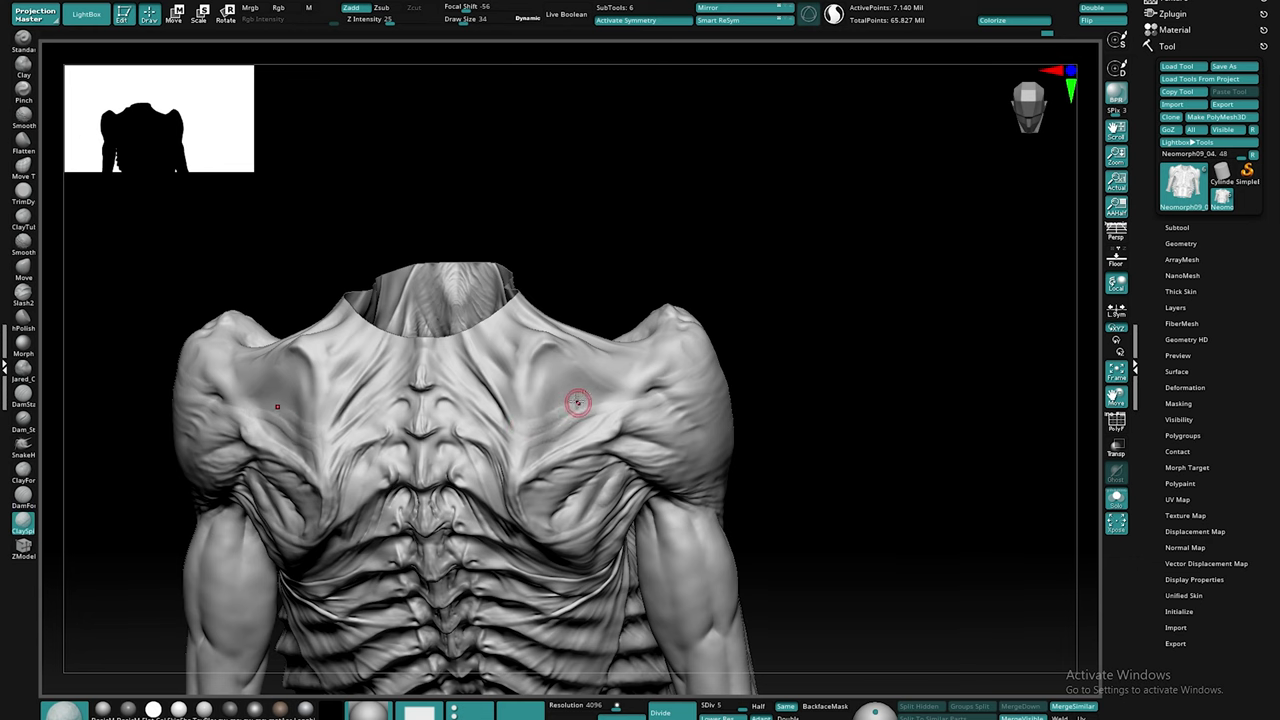
pyautogui.moveTo(547, 430); pyautogui.dragTo(645, 360, button='right')
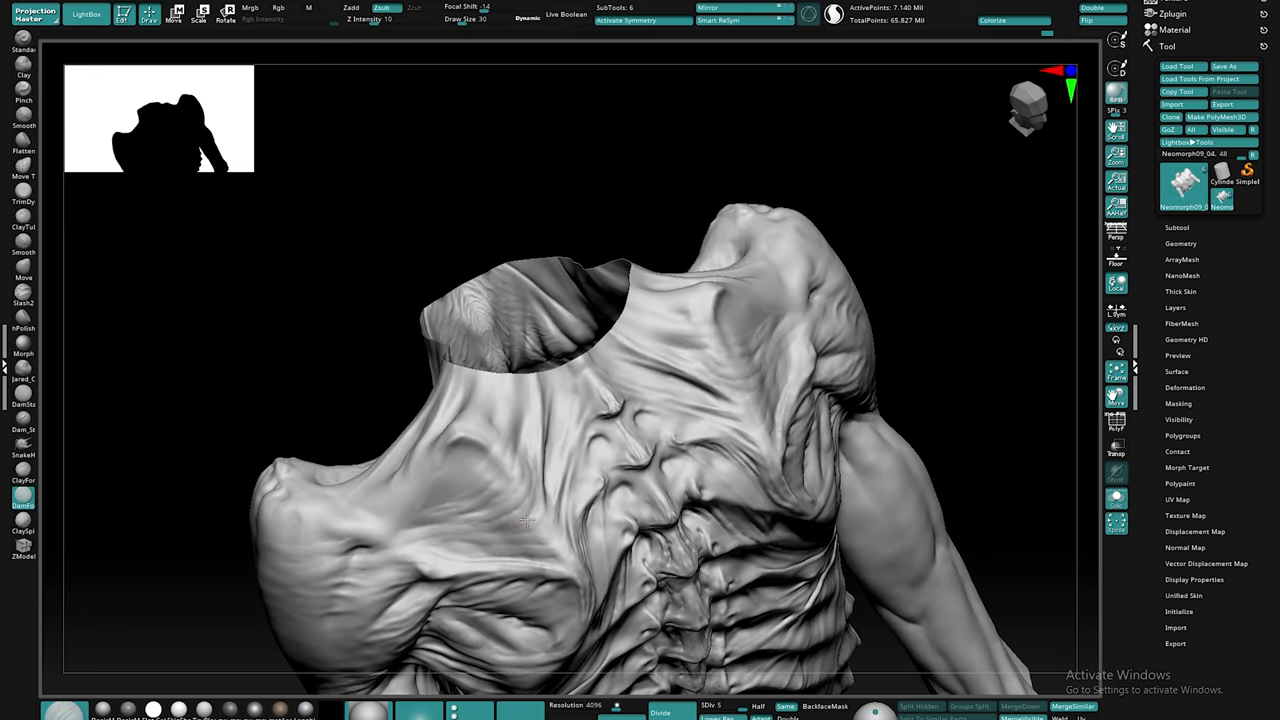
pyautogui.moveTo(514, 530)
pyautogui.keyDown('alt'); pyautogui.mouseDown(button='right')
pyautogui.moveTo(589, 443)
pyautogui.moveTo(772, 385)
pyautogui.mouseUp(button='right'); pyautogui.keyUp('alt')
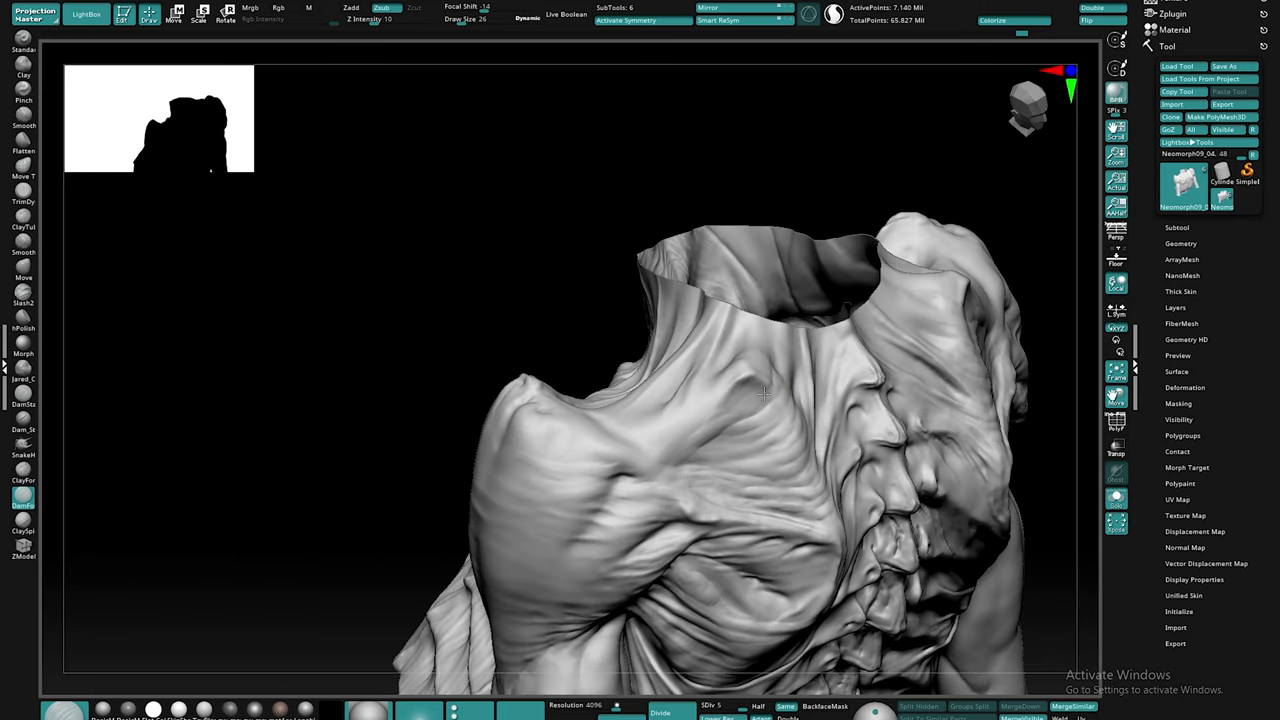
pyautogui.moveTo(730, 417); pyautogui.dragTo(759, 407)
pyautogui.moveTo(782, 427); pyautogui.dragTo(790, 425)
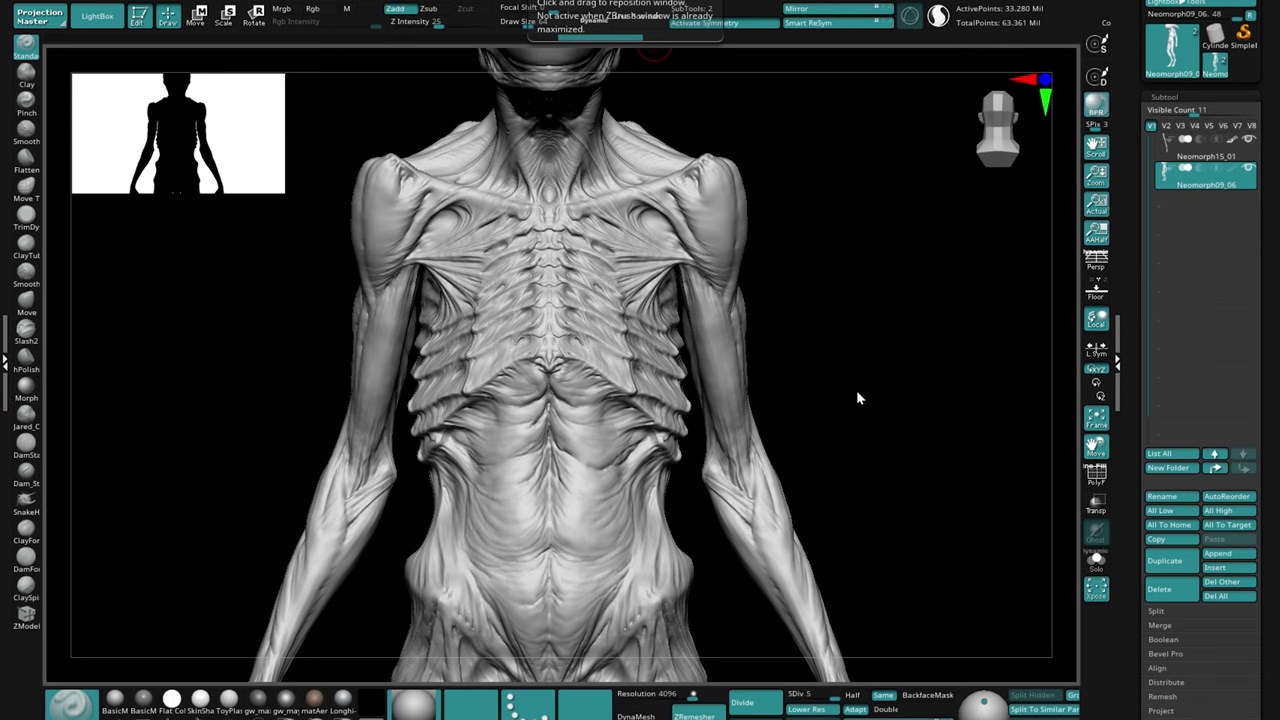
# Step: Carve skin creases around the hand's knuckles with the DamStandard brush at subdivision level 6
pyautogui.moveTo(863, 393)
pyautogui.mouseDown()
pyautogui.moveTo(829, 391)
pyautogui.moveTo(820, 423)
pyautogui.moveTo(657, 380)
pyautogui.moveTo(597, 287)
pyautogui.mouseUp()
pyautogui.moveTo(597, 287)
pyautogui.keyDown('ctrl'); pyautogui.mouseDown(button='right')
pyautogui.moveTo(629, 337)
pyautogui.moveTo(643, 443)
pyautogui.moveTo(629, 449)
pyautogui.moveTo(623, 436)
pyautogui.mouseUp(button='right'); pyautogui.keyUp('ctrl')
pyautogui.moveTo(625, 437)
pyautogui.mouseDown()
pyautogui.moveTo(590, 560)
pyautogui.moveTo(809, 457)
pyautogui.moveTo(771, 471)
pyautogui.moveTo(712, 535)
pyautogui.moveTo(681, 525)
pyautogui.moveTo(746, 391)
pyautogui.moveTo(657, 514)
pyautogui.moveTo(640, 449)
pyautogui.moveTo(629, 454)
pyautogui.moveTo(643, 377)
pyautogui.moveTo(660, 400)
pyautogui.mouseUp()
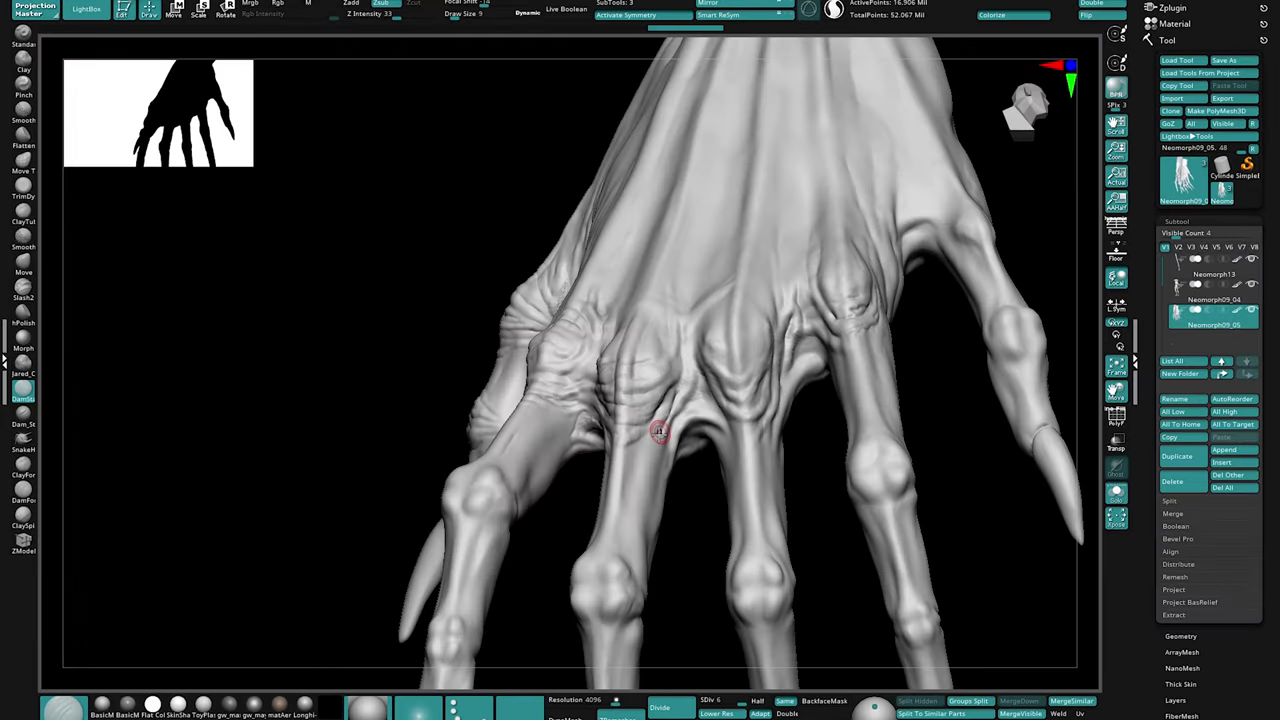
pyautogui.moveTo(650, 439)
pyautogui.mouseDown(button='right')
pyautogui.moveTo(694, 404)
pyautogui.moveTo(685, 346)
pyautogui.mouseUp(button='right')
# Step: Build up wrinkled skin over the knuckles and the webbing between the fingers with the clay brush
pyautogui.click(23, 518)
pyautogui.moveTo(685, 346); pyautogui.dragTo(734, 421)
pyautogui.moveTo(734, 421)
pyautogui.mouseDown(button='right')
pyautogui.moveTo(715, 346)
pyautogui.moveTo(806, 334)
pyautogui.mouseUp(button='right')
pyautogui.moveTo(724, 346); pyautogui.dragTo(748, 334)
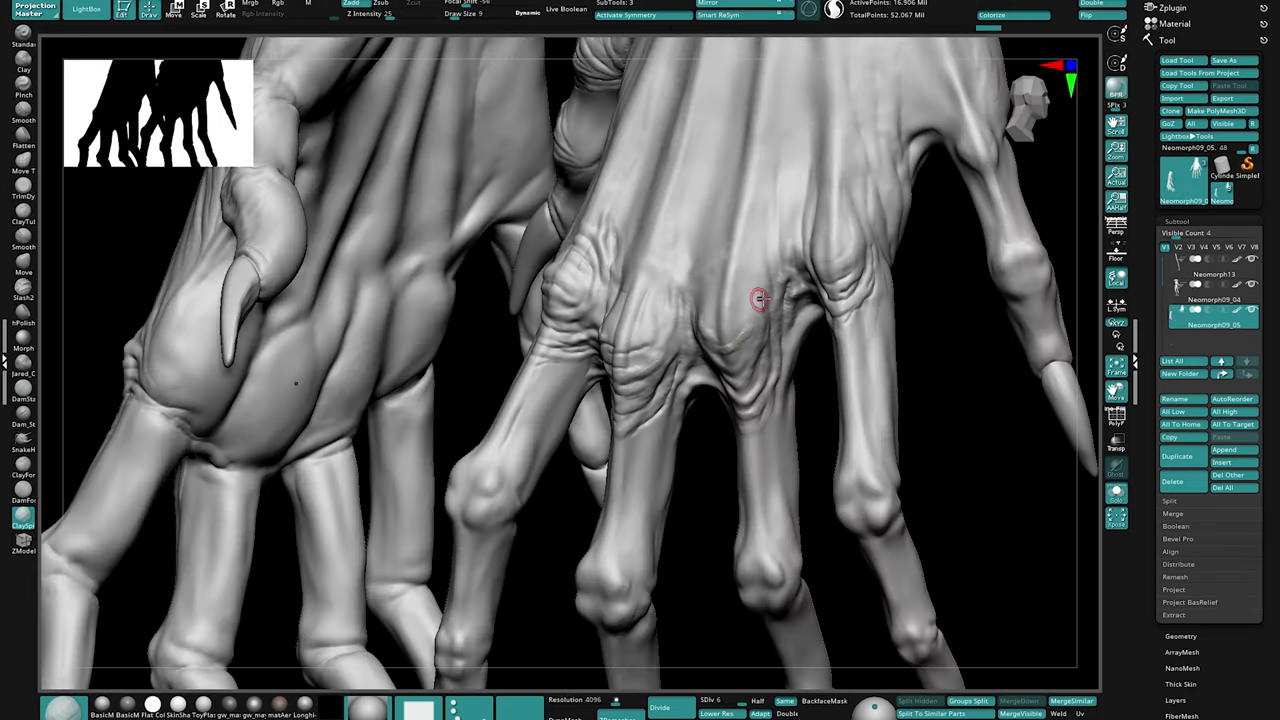
pyautogui.moveTo(762, 300); pyautogui.dragTo(763, 313, button='right')
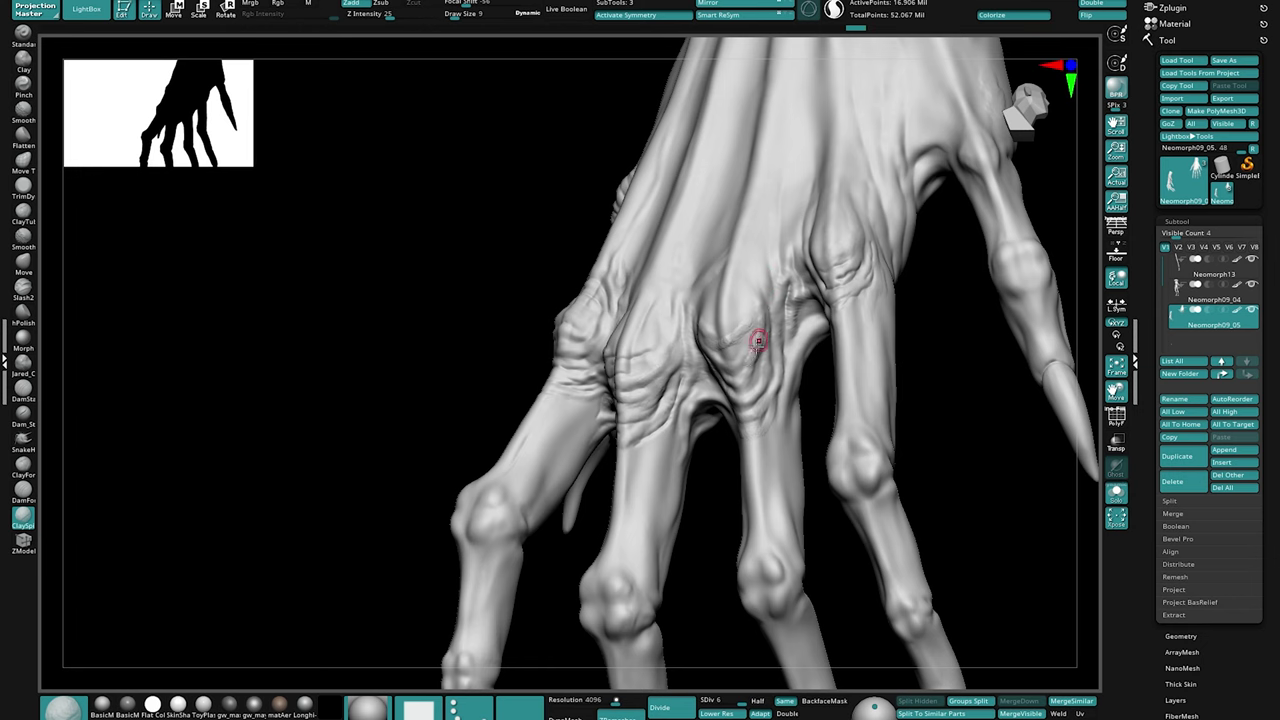
pyautogui.moveTo(745, 356); pyautogui.dragTo(816, 270, button='right')
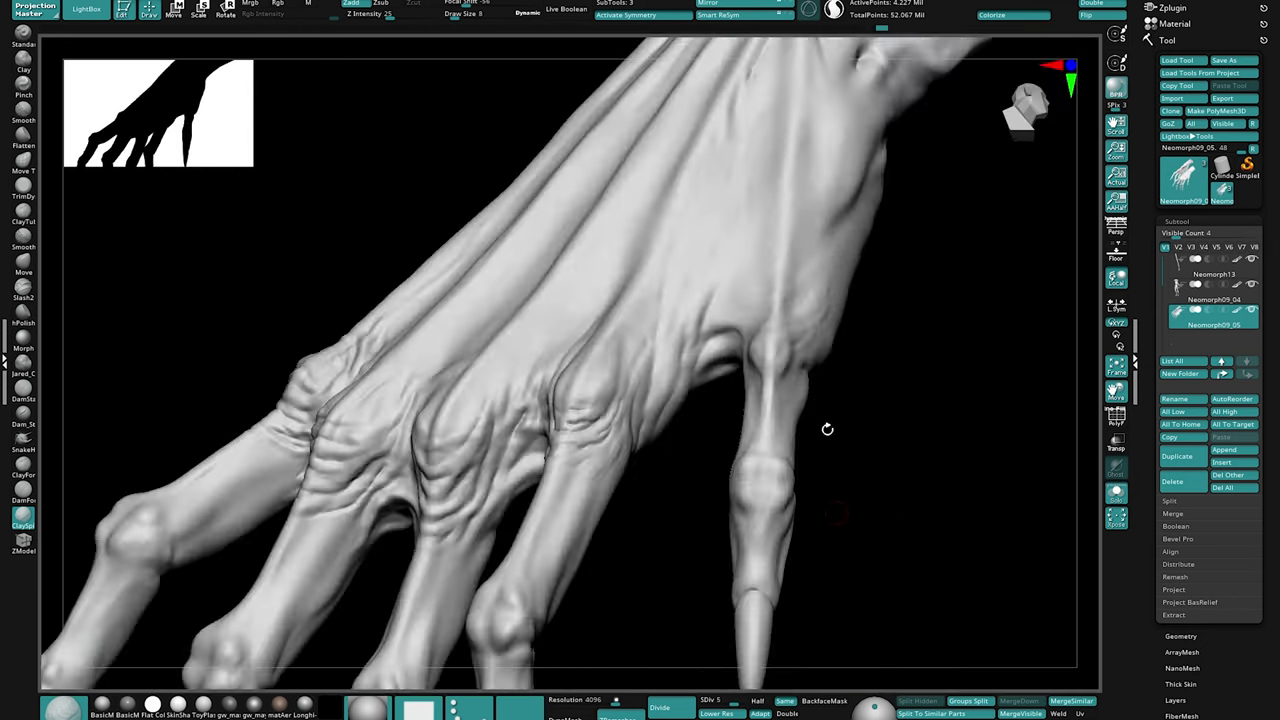
pyautogui.moveTo(797, 385)
pyautogui.mouseDown(button='right')
pyautogui.moveTo(843, 320)
pyautogui.moveTo(760, 402)
pyautogui.moveTo(963, 349)
pyautogui.moveTo(956, 316)
pyautogui.moveTo(918, 340)
pyautogui.moveTo(929, 302)
pyautogui.mouseUp(button='right')
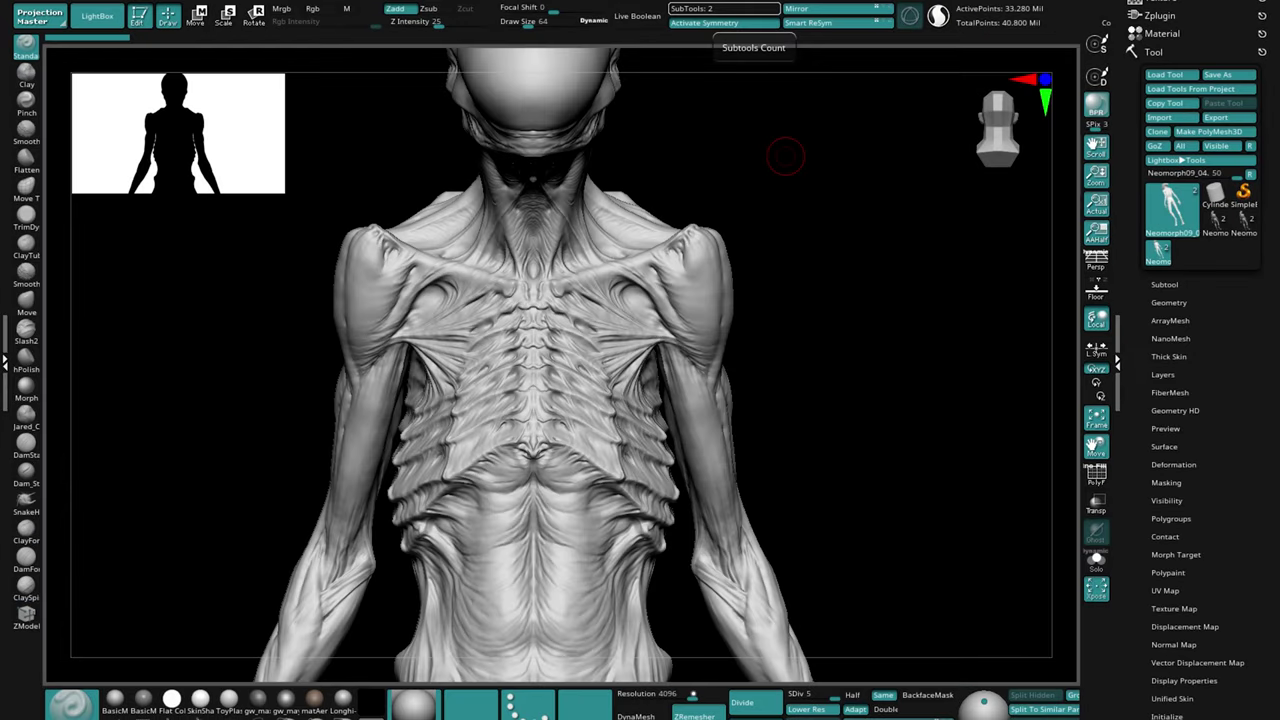
pyautogui.moveTo(786, 156); pyautogui.dragTo(832, 448, button='right')
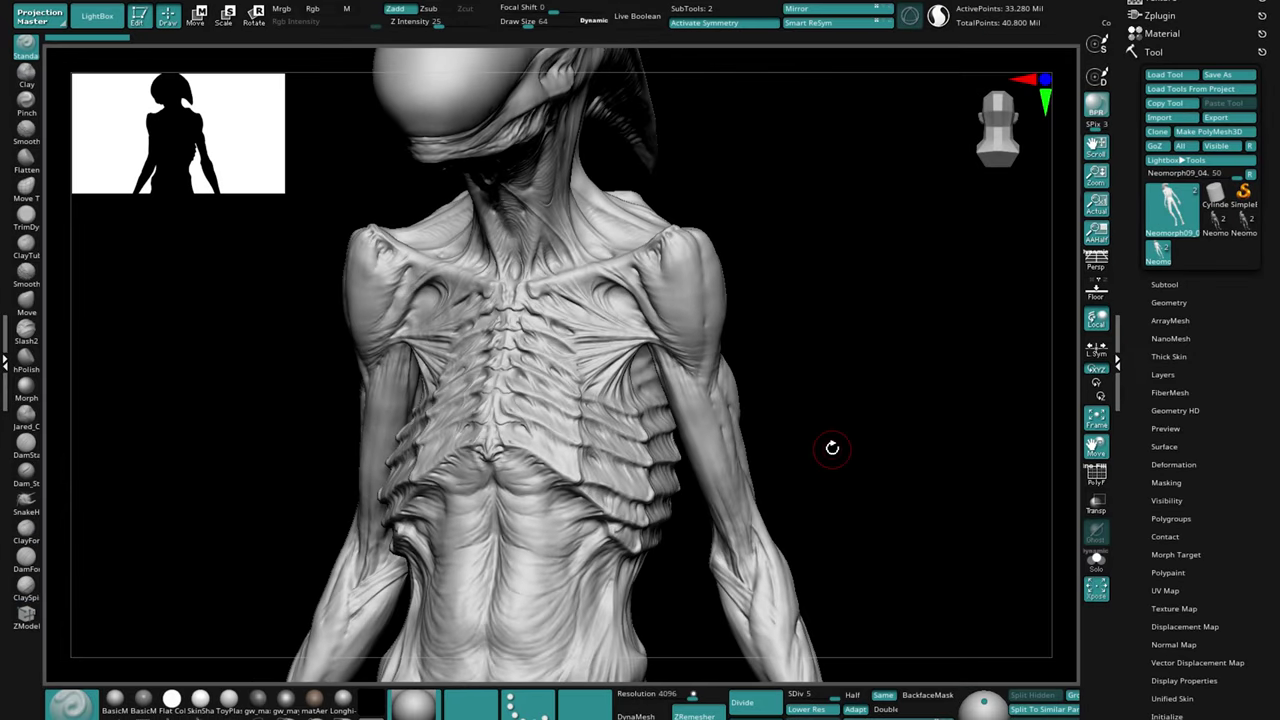
# Step: Set the Detail layer's intensity to 1 and duplicate the layer to strengthen the skin texture on the chest and shoulder
pyautogui.click(1162, 374)
pyautogui.keyDown('alt'); pyautogui.moveTo(826, 477); pyautogui.dragTo(856, 437); pyautogui.keyUp('alt')
pyautogui.click(1158, 545)
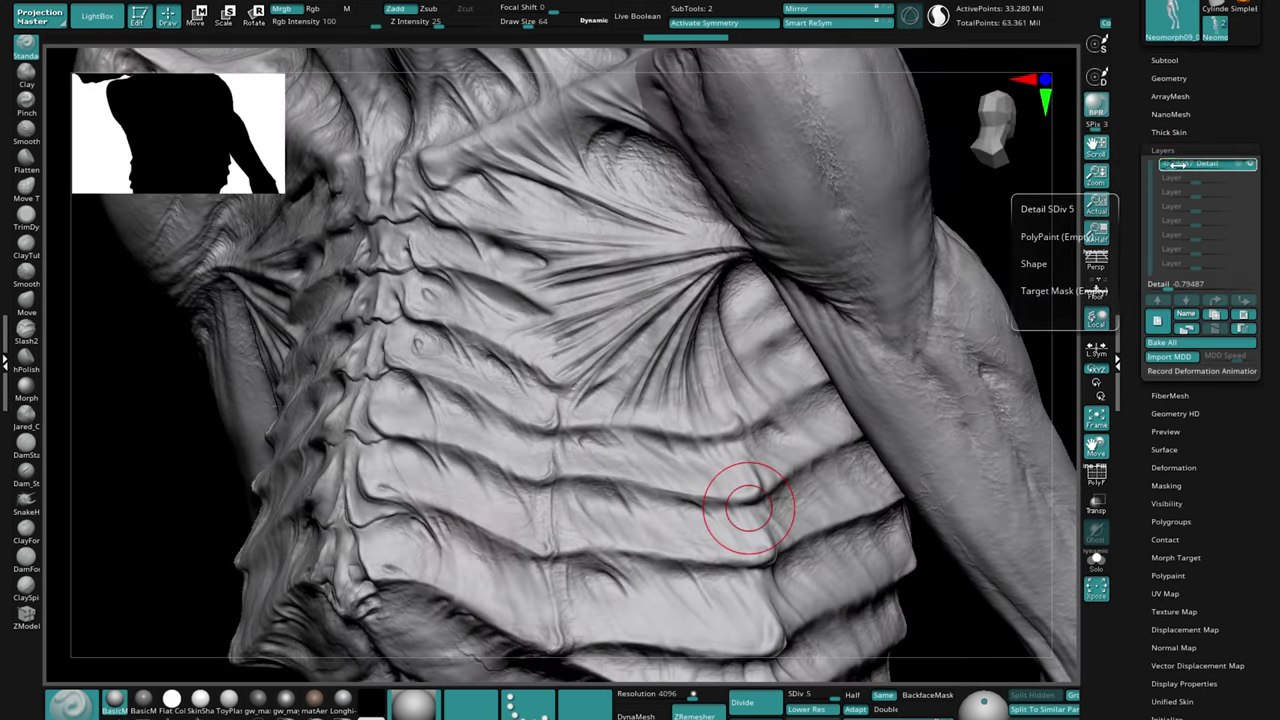
pyautogui.moveTo(1180, 163); pyautogui.dragTo(1245, 163)
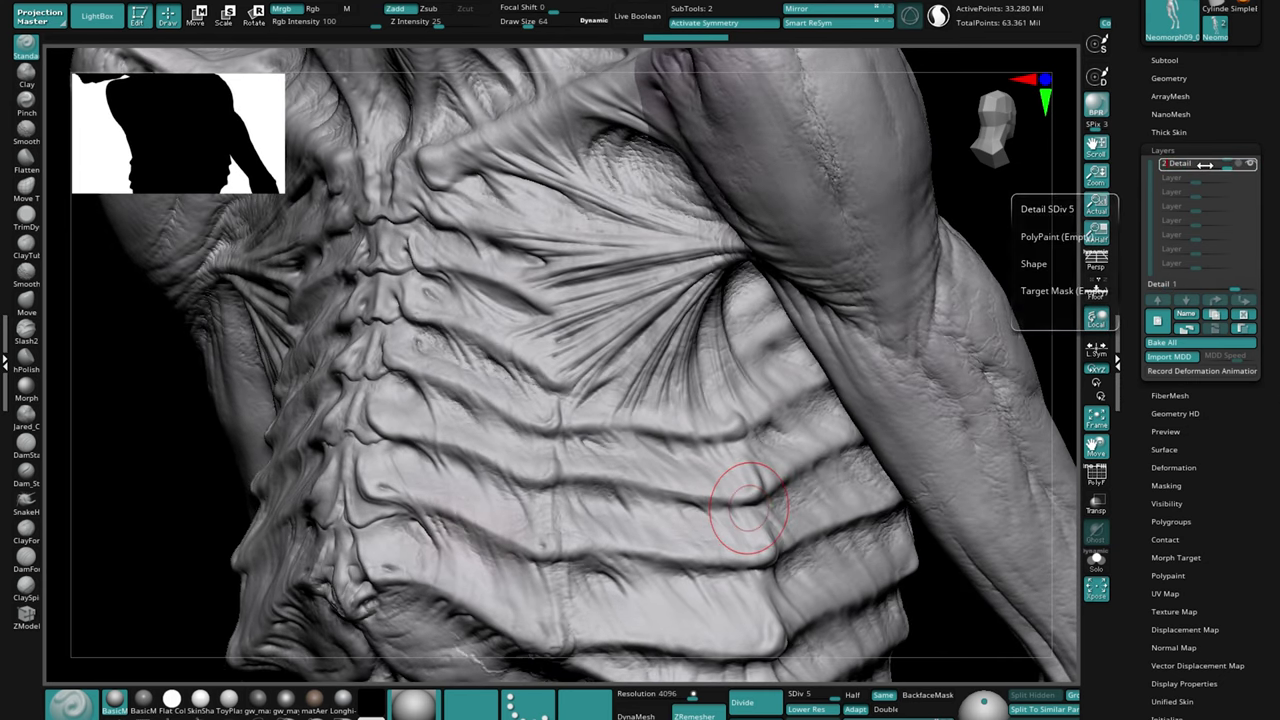
pyautogui.click(1220, 315)
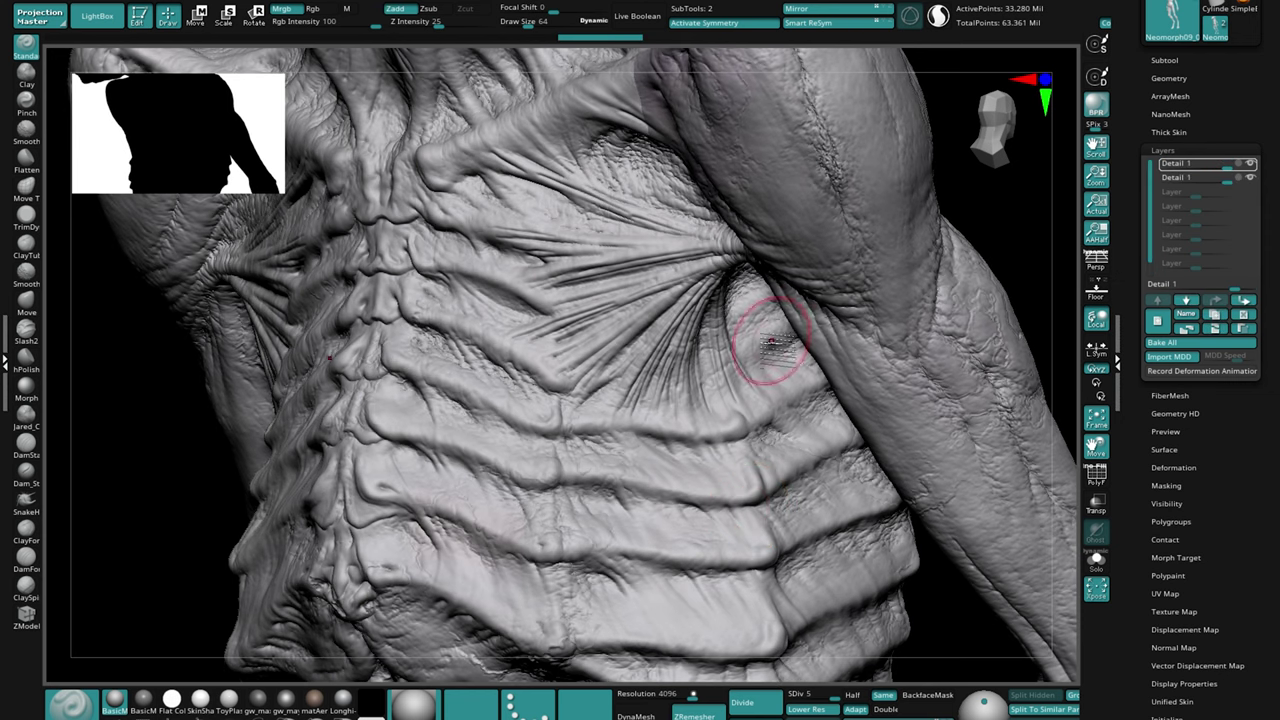
pyautogui.keyDown('ctrl'); pyautogui.moveTo(767, 343); pyautogui.dragTo(734, 306, button='right'); pyautogui.keyUp('ctrl')
pyautogui.moveTo(701, 392); pyautogui.dragTo(765, 380, button='right')
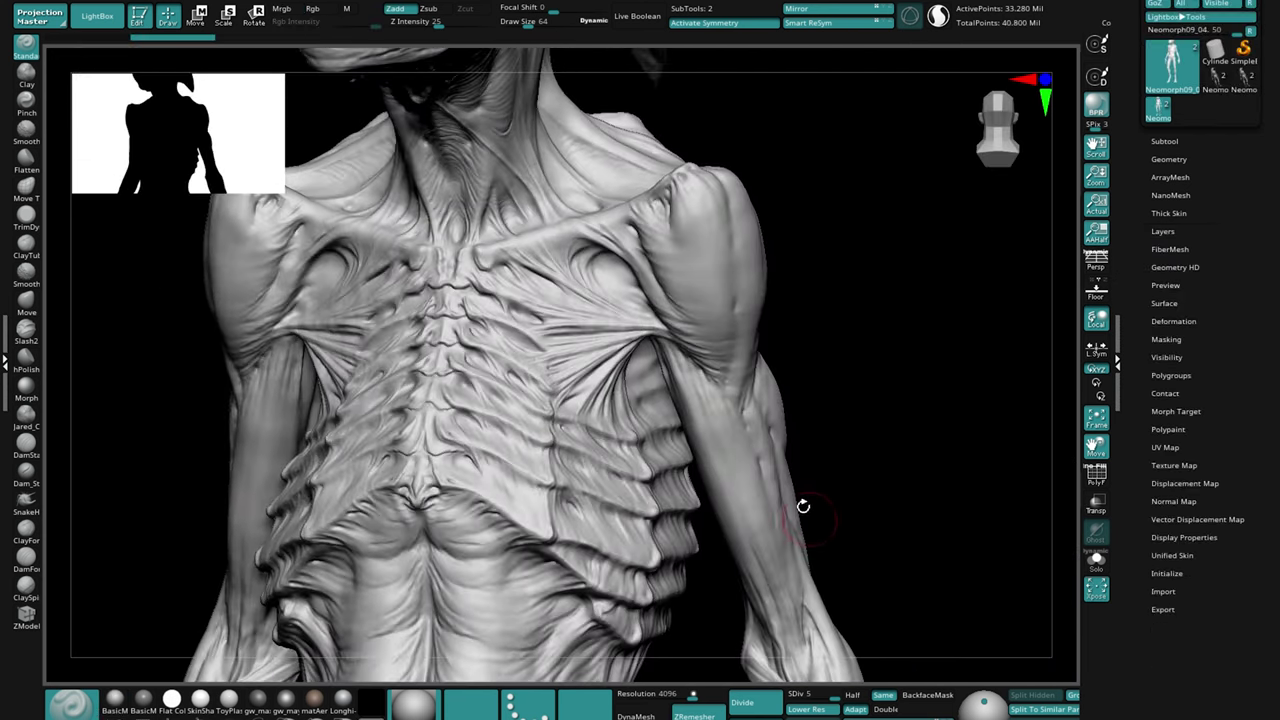
# Step: Store a morph target of the creature's clean sculpt before adding fine skin detail
pyautogui.moveTo(803, 506); pyautogui.dragTo(857, 513, button='right')
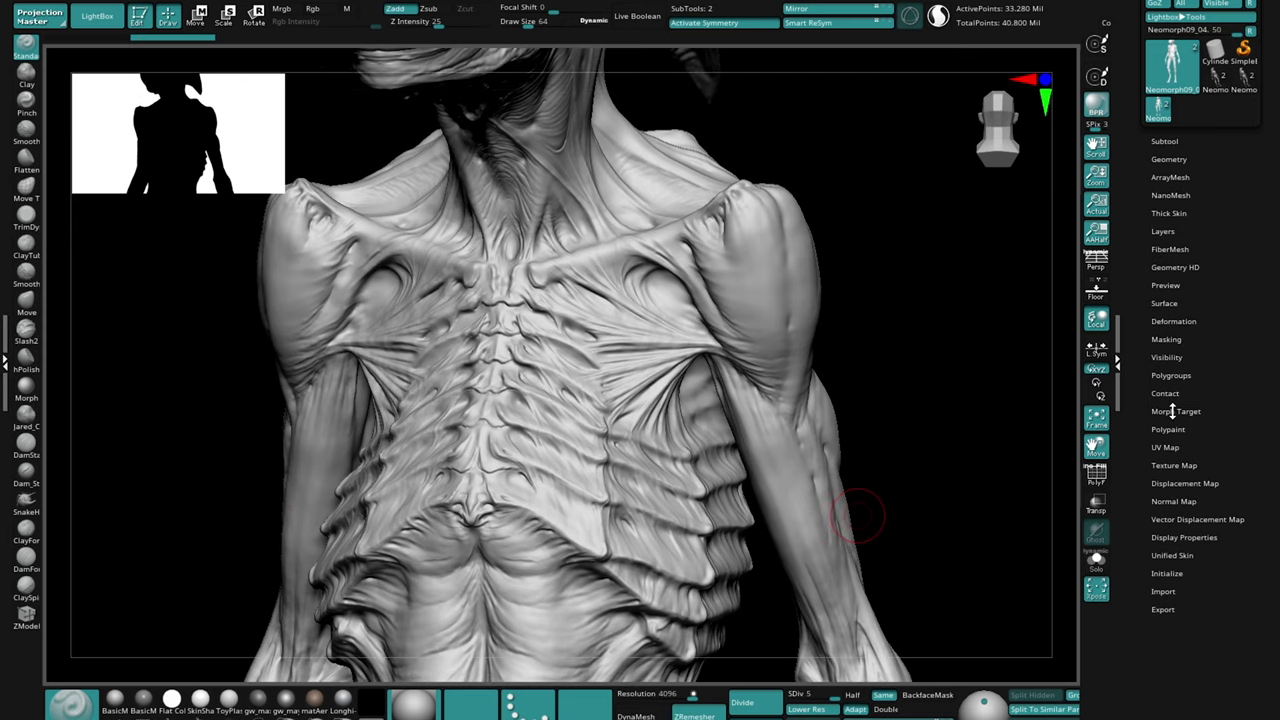
pyautogui.click(1173, 411)
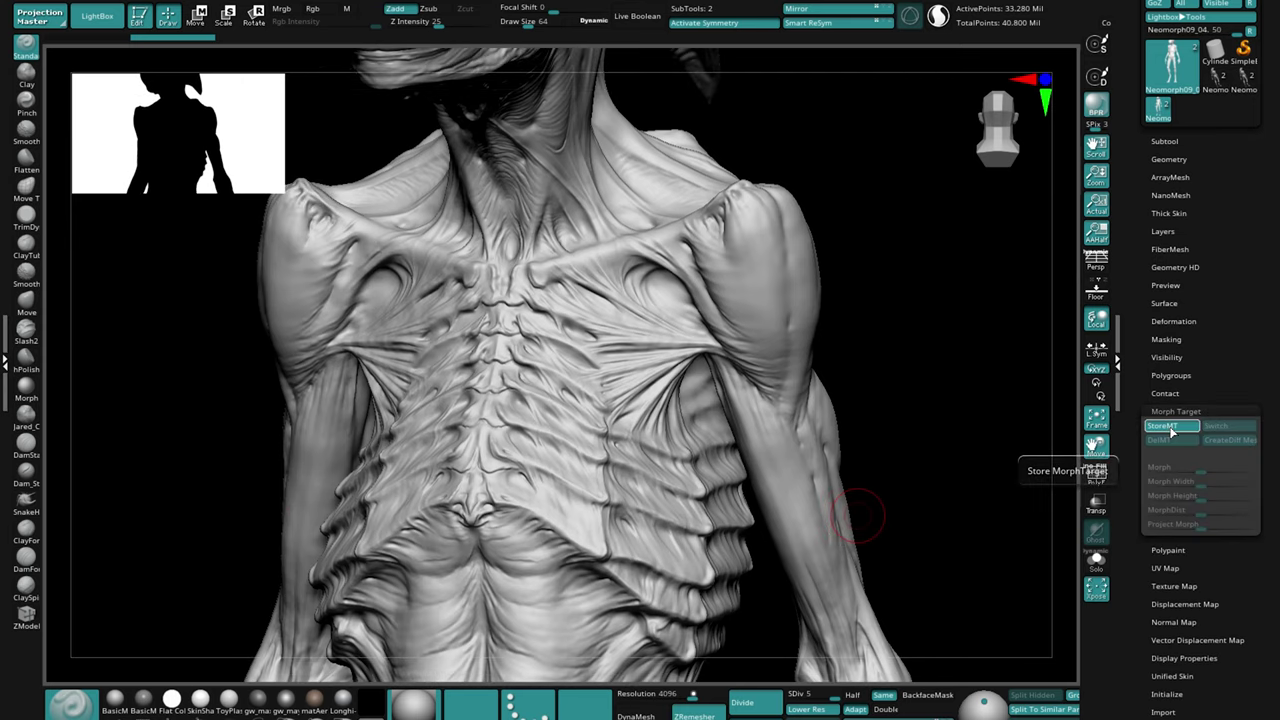
pyautogui.click(1172, 428)
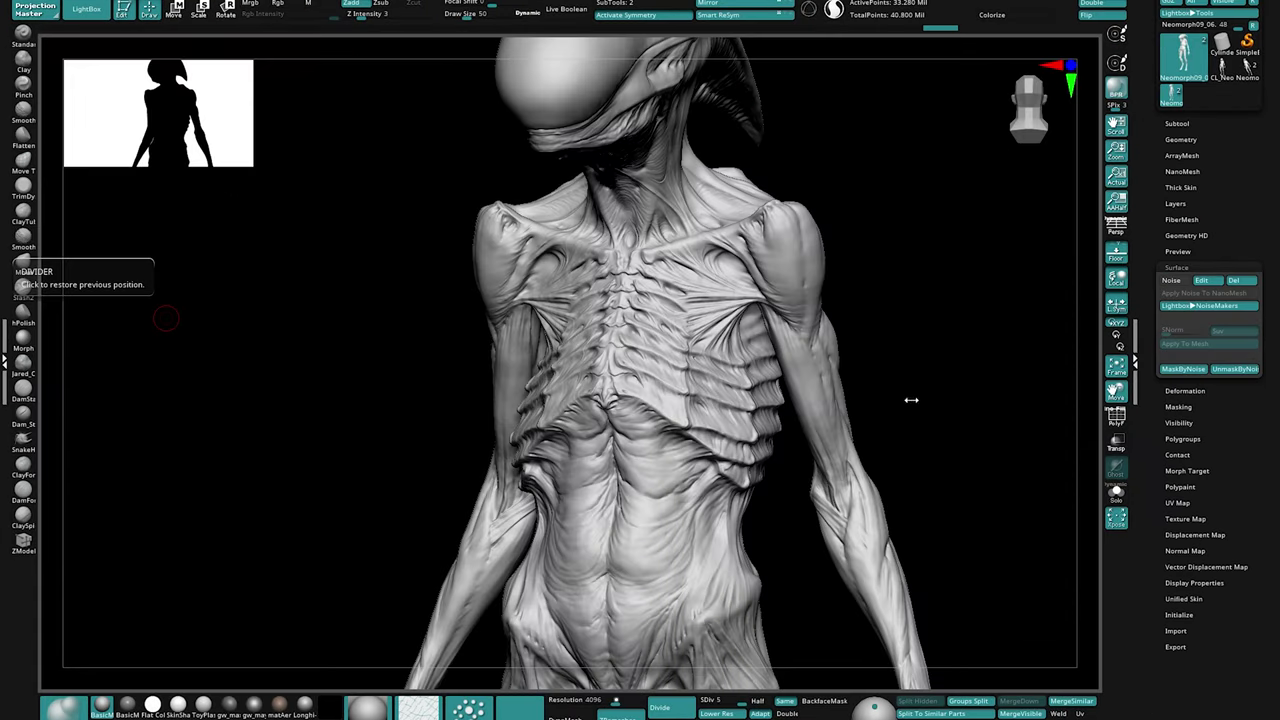
# Step: Enable surface noise on the creature, turn on its skin alpha in NoiseMaker and check the pattern around the collarbone and chest
pyautogui.moveTo(911, 400)
pyautogui.mouseDown()
pyautogui.moveTo(857, 386)
pyautogui.moveTo(908, 451)
pyautogui.moveTo(857, 374)
pyautogui.mouseUp()
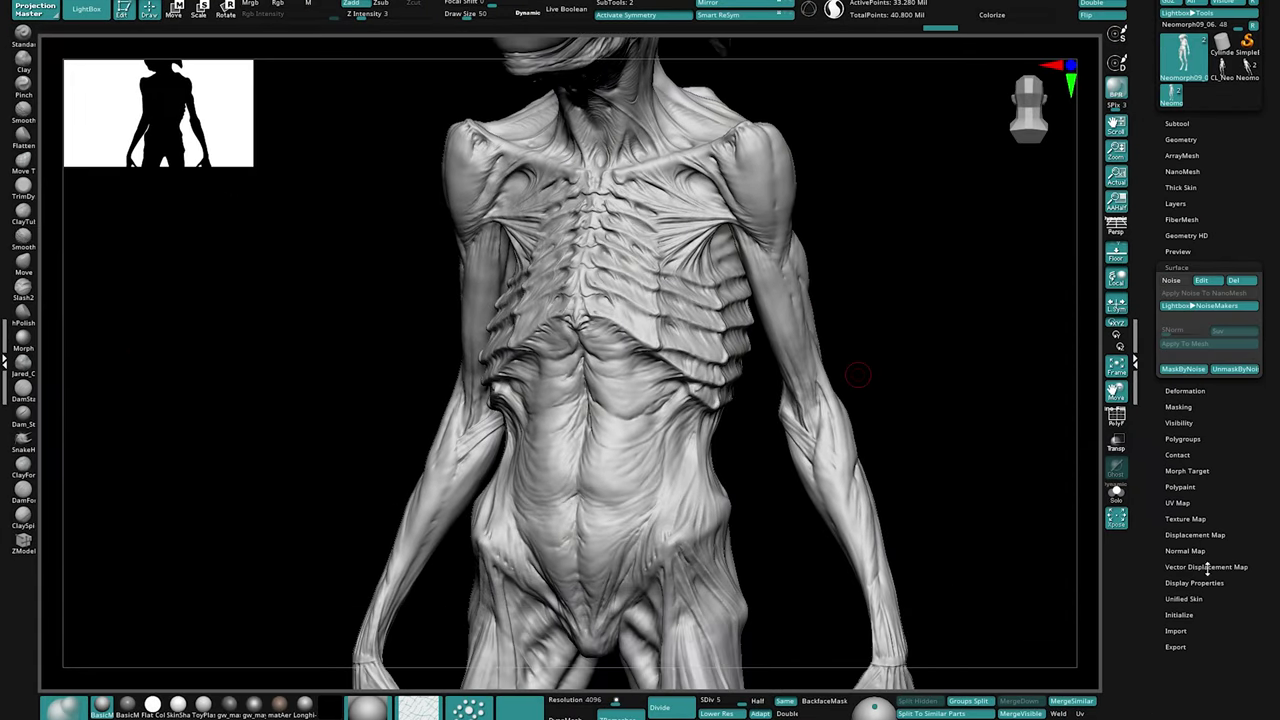
pyautogui.click(1174, 281)
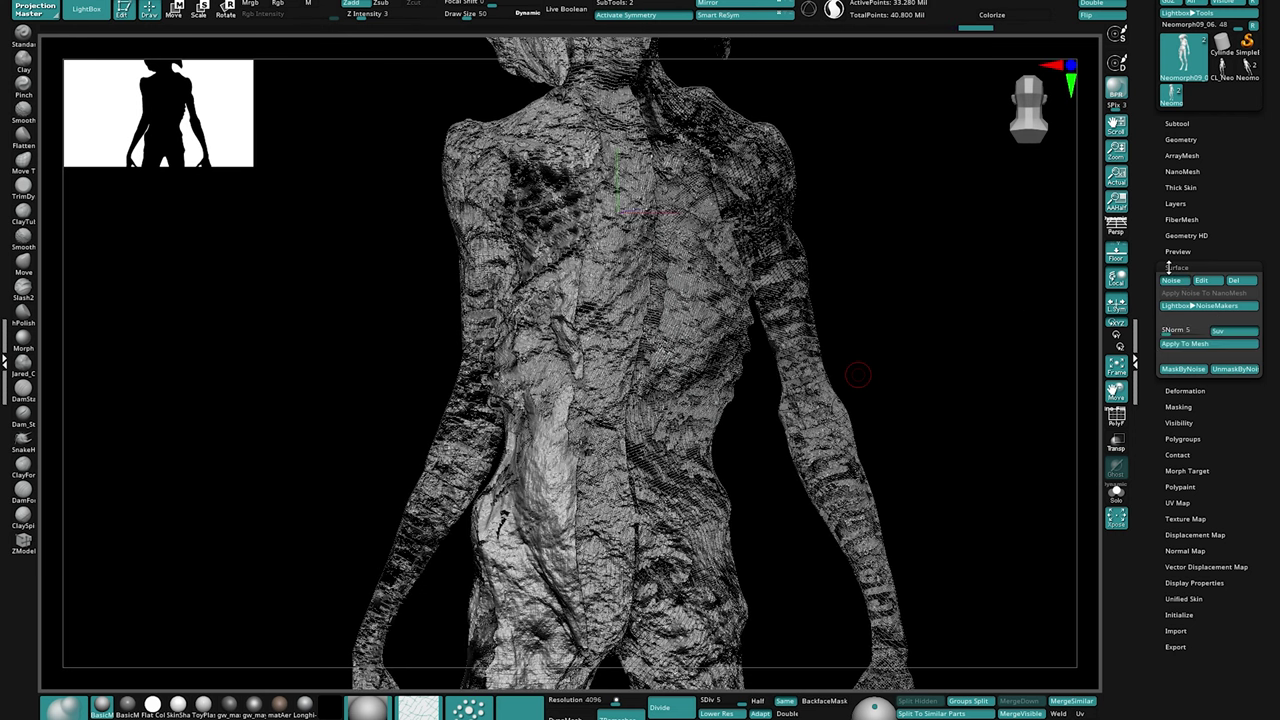
pyautogui.click(1201, 281)
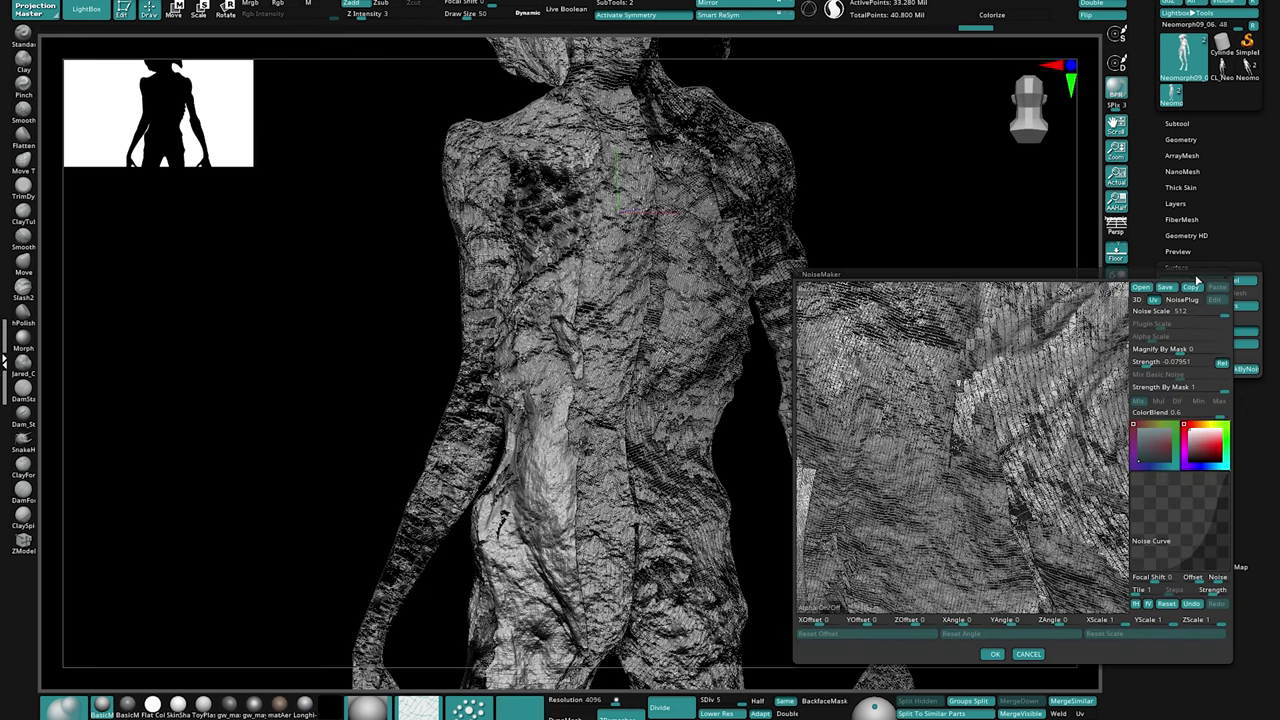
pyautogui.click(833, 607)
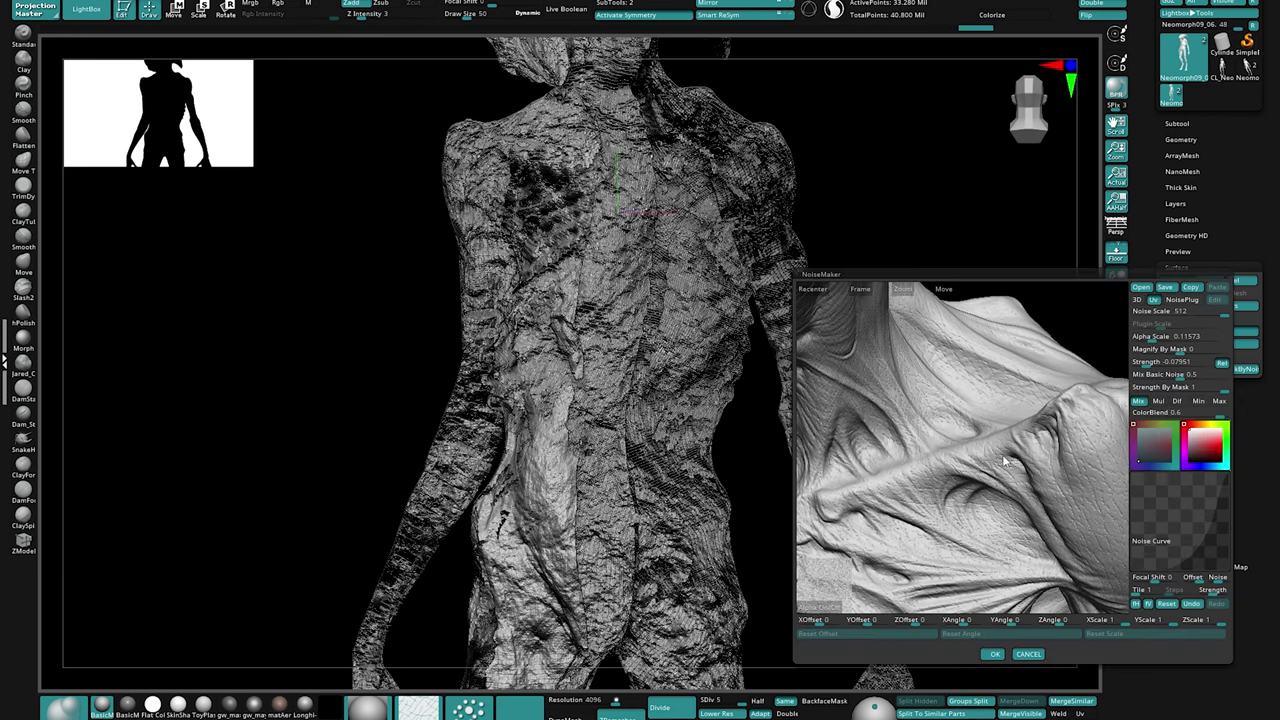
pyautogui.moveTo(1009, 461); pyautogui.dragTo(993, 490)
pyautogui.moveTo(1057, 519); pyautogui.dragTo(1014, 531)
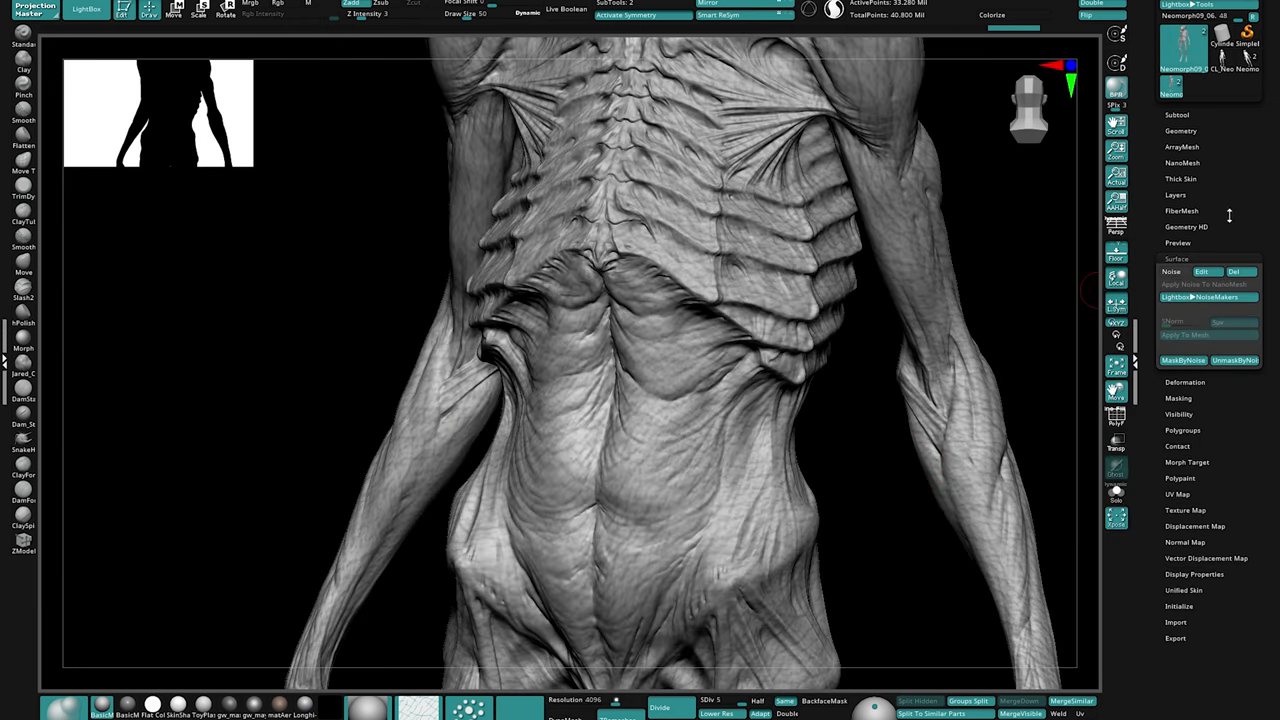
# Step: Apply an Inflate deformation through the noise-based mask to emboss the skin texture, and clear the mask
pyautogui.click(1190, 388)
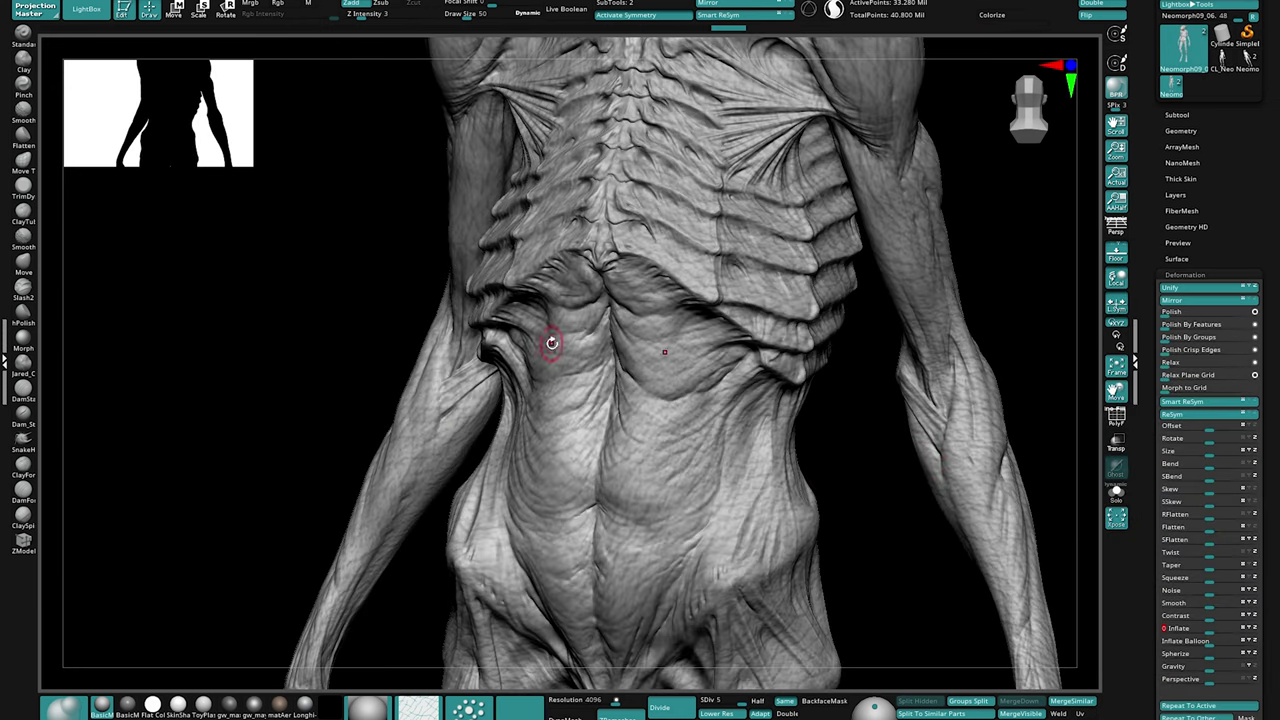
pyautogui.moveTo(552, 343); pyautogui.dragTo(600, 346, button='right')
pyautogui.keyDown('ctrl'); pyautogui.moveTo(816, 514); pyautogui.dragTo(840, 572); pyautogui.keyUp('ctrl')
pyautogui.keyDown('ctrl'); pyautogui.moveTo(707, 630); pyautogui.dragTo(603, 450, button='right'); pyautogui.keyUp('ctrl')
pyautogui.moveTo(900, 500); pyautogui.dragTo(808, 516, button='right')
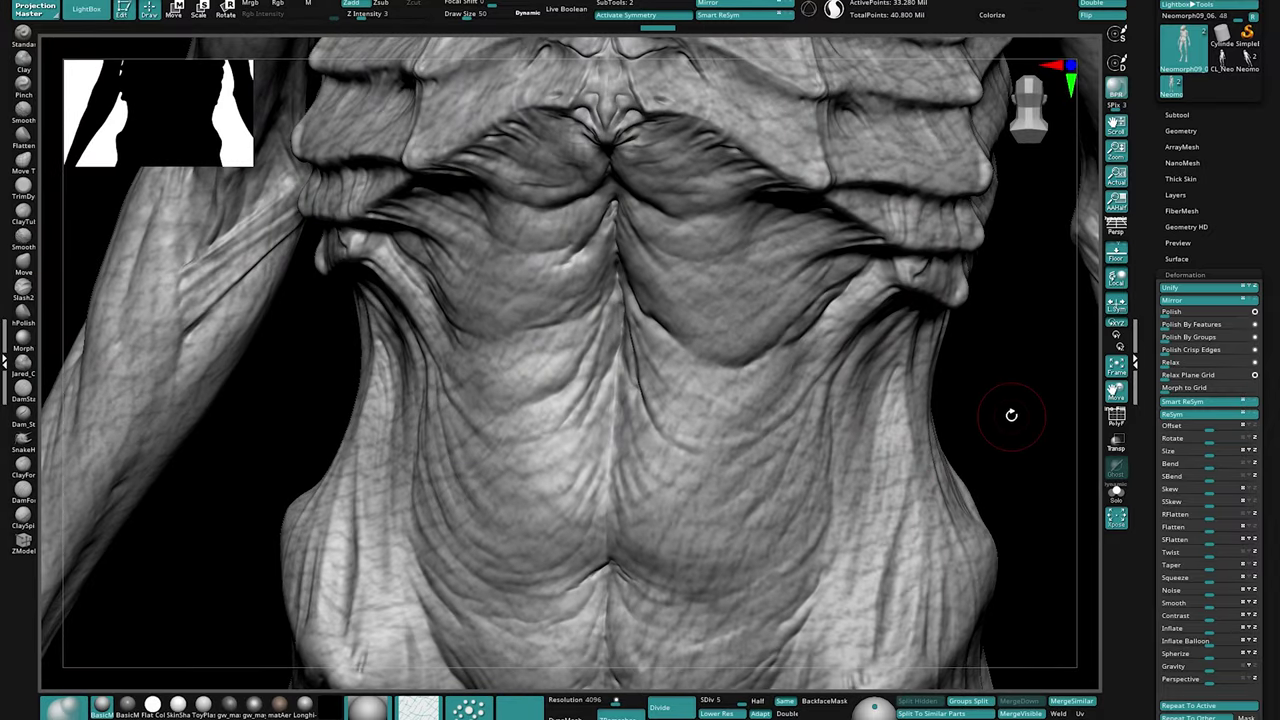
pyautogui.press('Return')
pyautogui.keyDown('ctrl'); pyautogui.moveTo(986, 417); pyautogui.dragTo(1022, 444); pyautogui.keyUp('ctrl')
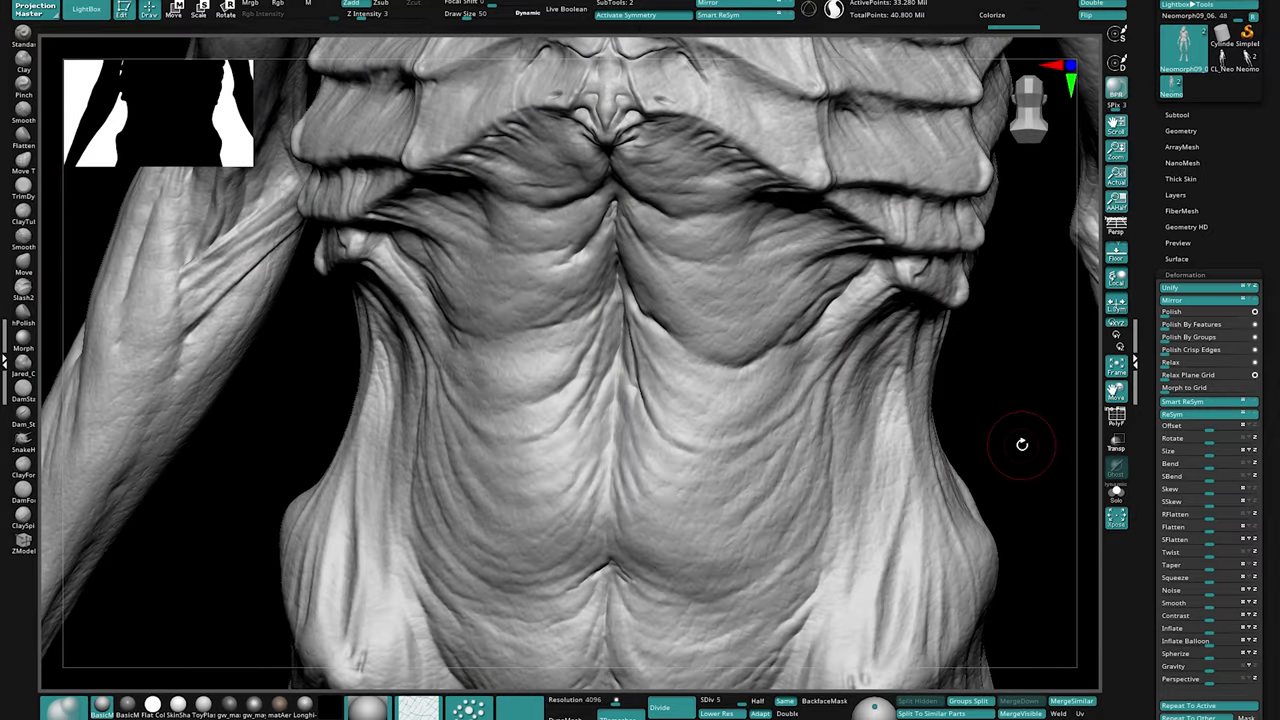
pyautogui.keyDown('ctrl'); pyautogui.moveTo(897, 436); pyautogui.dragTo(814, 487, button='right'); pyautogui.keyUp('ctrl')
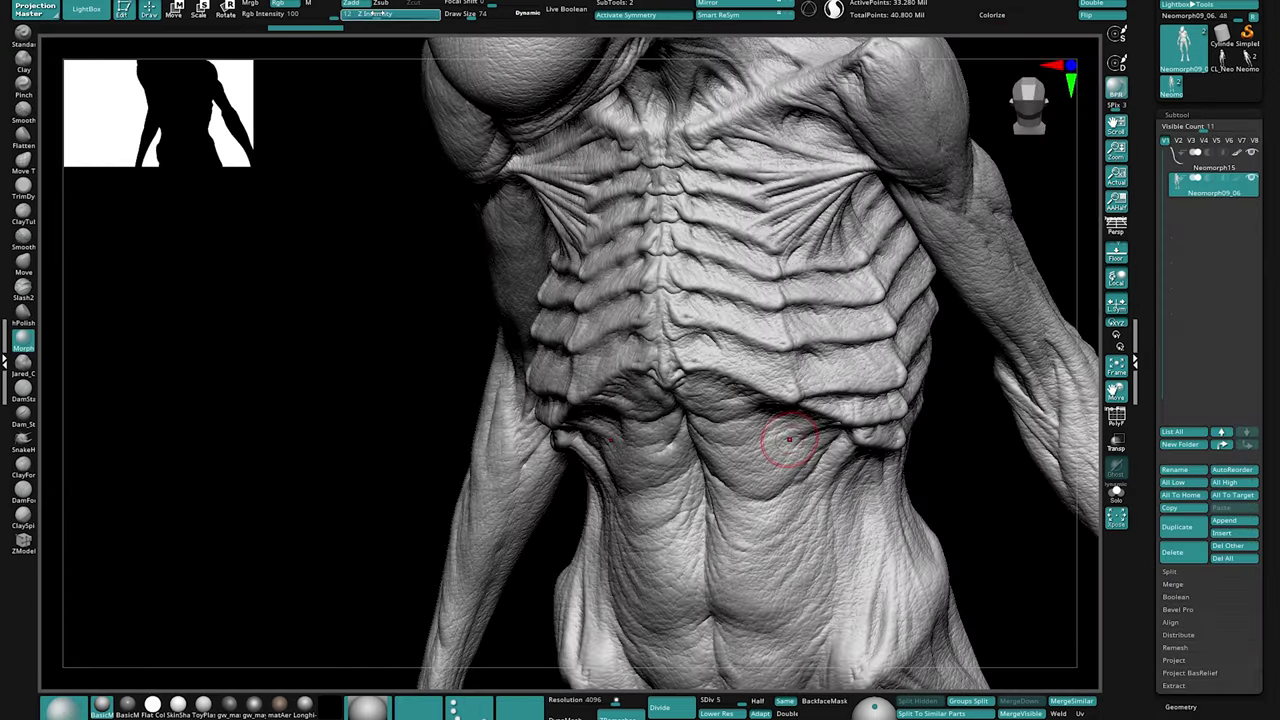
# Step: Set the Morph brush's Z Intensity to 9 and fade the skin texture over the ribs
pyautogui.moveTo(379, 13); pyautogui.dragTo(373, 13)
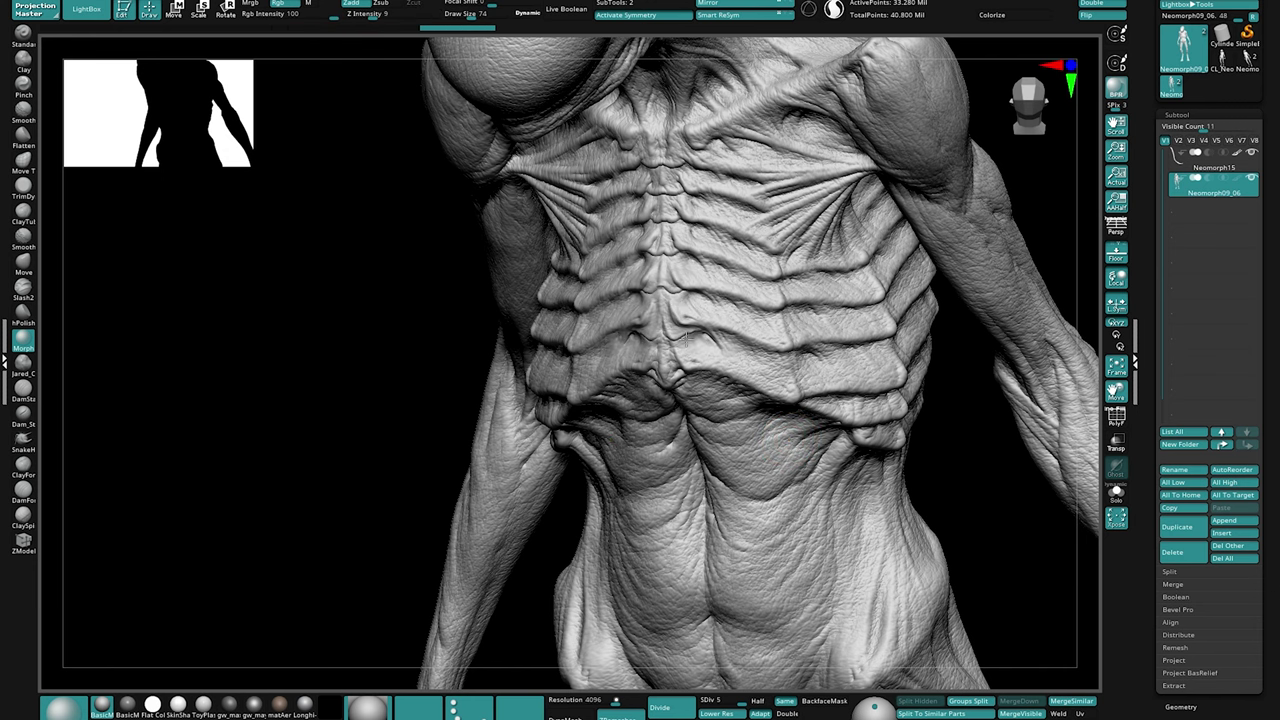
pyautogui.moveTo(814, 349); pyautogui.dragTo(766, 329, button='right')
pyautogui.moveTo(744, 330); pyautogui.dragTo(726, 329)
pyautogui.keyDown('ctrl'); pyautogui.moveTo(740, 254); pyautogui.dragTo(764, 342, button='right'); pyautogui.keyUp('ctrl')
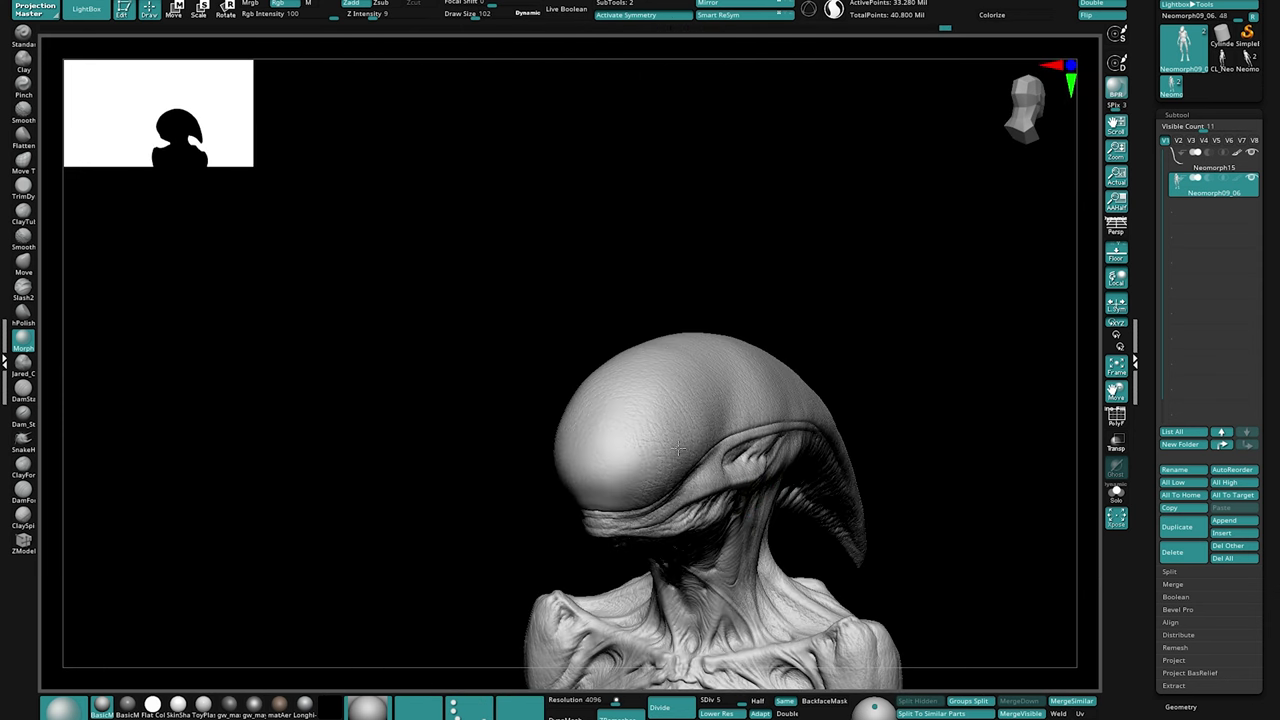
# Step: Fade the skin texture on the front of the domed head, the cheek and the mouth area with the Morph brush
pyautogui.moveTo(667, 454); pyautogui.dragTo(668, 613, button='right')
pyautogui.moveTo(697, 500); pyautogui.dragTo(693, 442, button='right')
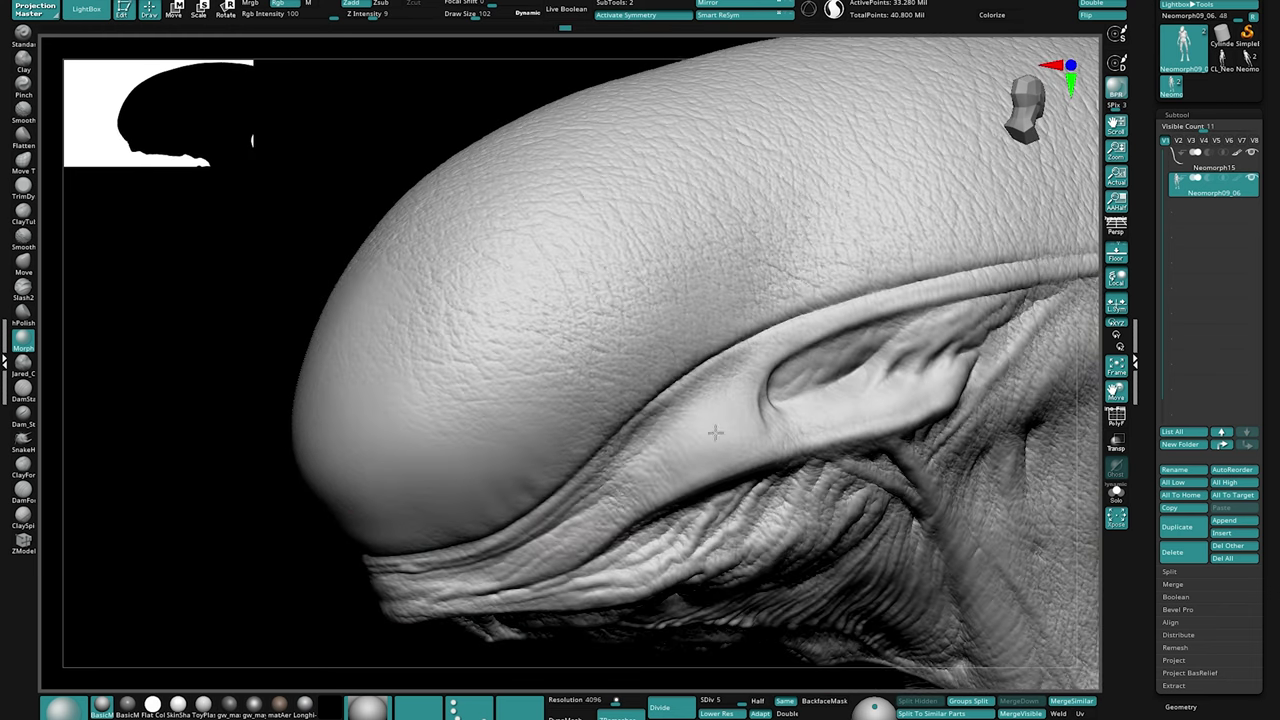
pyautogui.moveTo(461, 574); pyautogui.dragTo(495, 548, button='right')
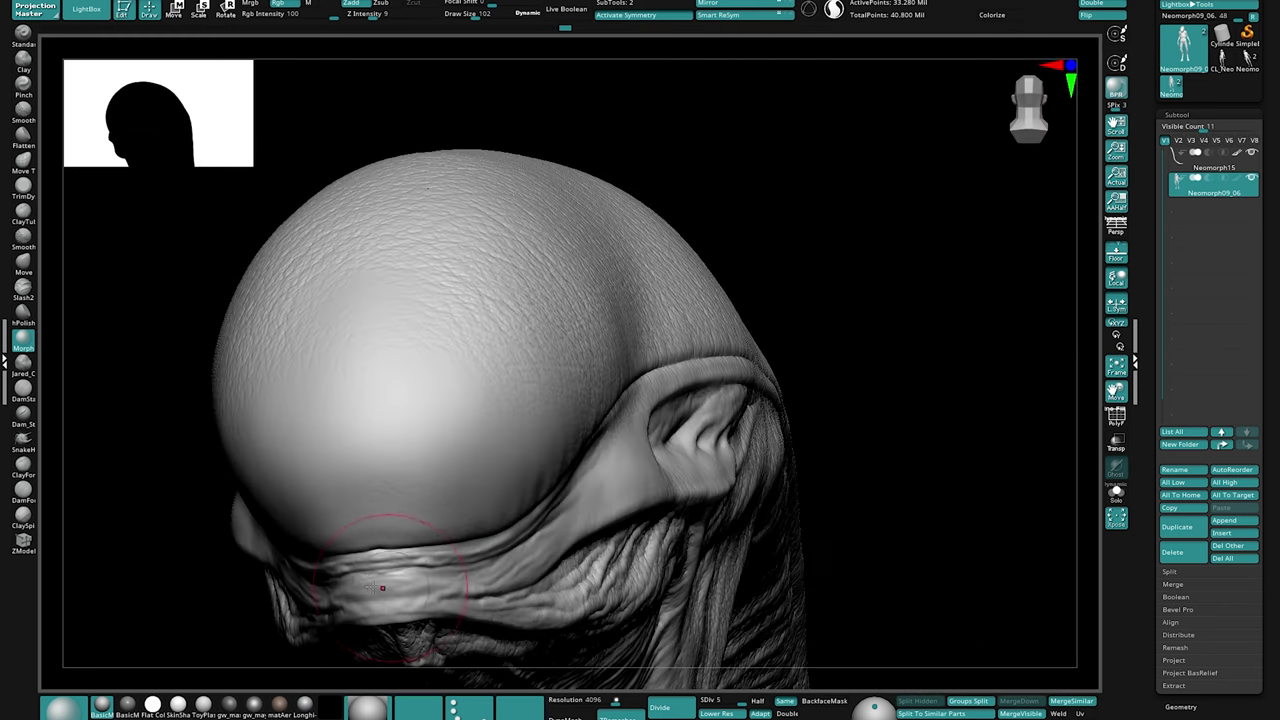
pyautogui.moveTo(442, 545); pyautogui.dragTo(485, 478)
pyautogui.moveTo(610, 410); pyautogui.dragTo(560, 420, button='right')
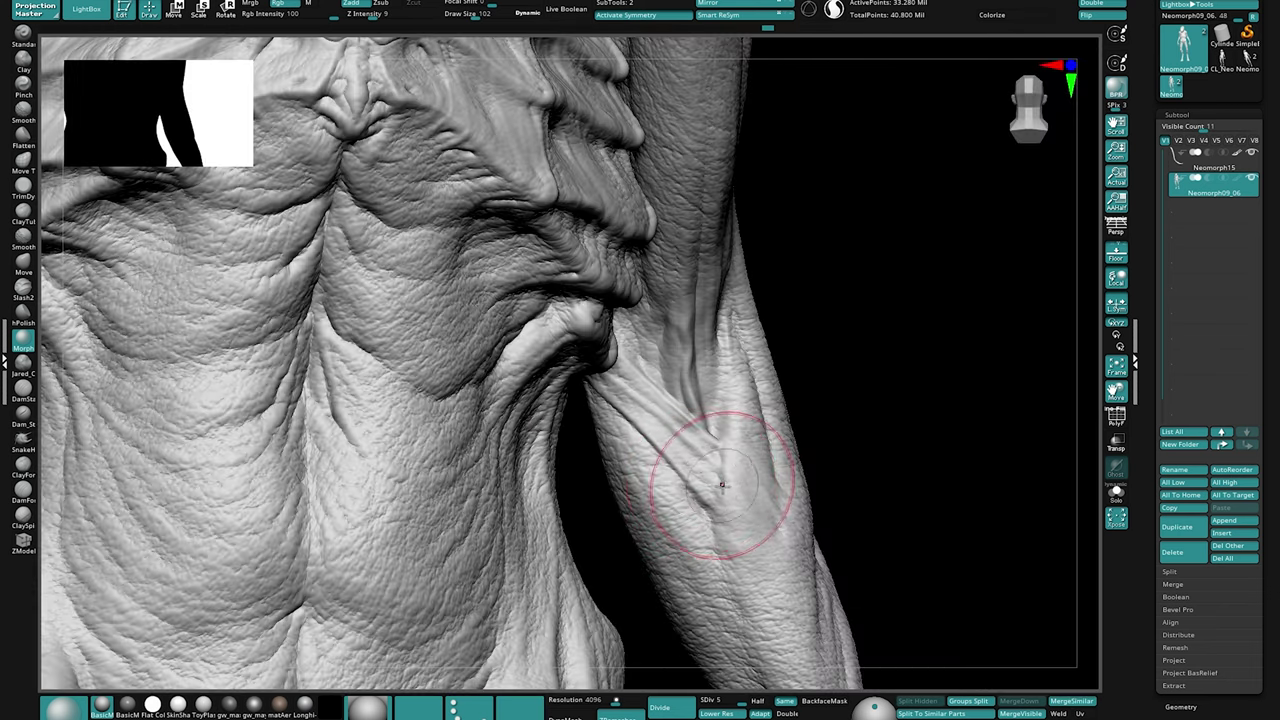
# Step: Soften the skin texture on the inner elbow and over the hand's knuckles and fingers with the Morph brush
pyautogui.moveTo(700, 486); pyautogui.dragTo(698, 386, button='right')
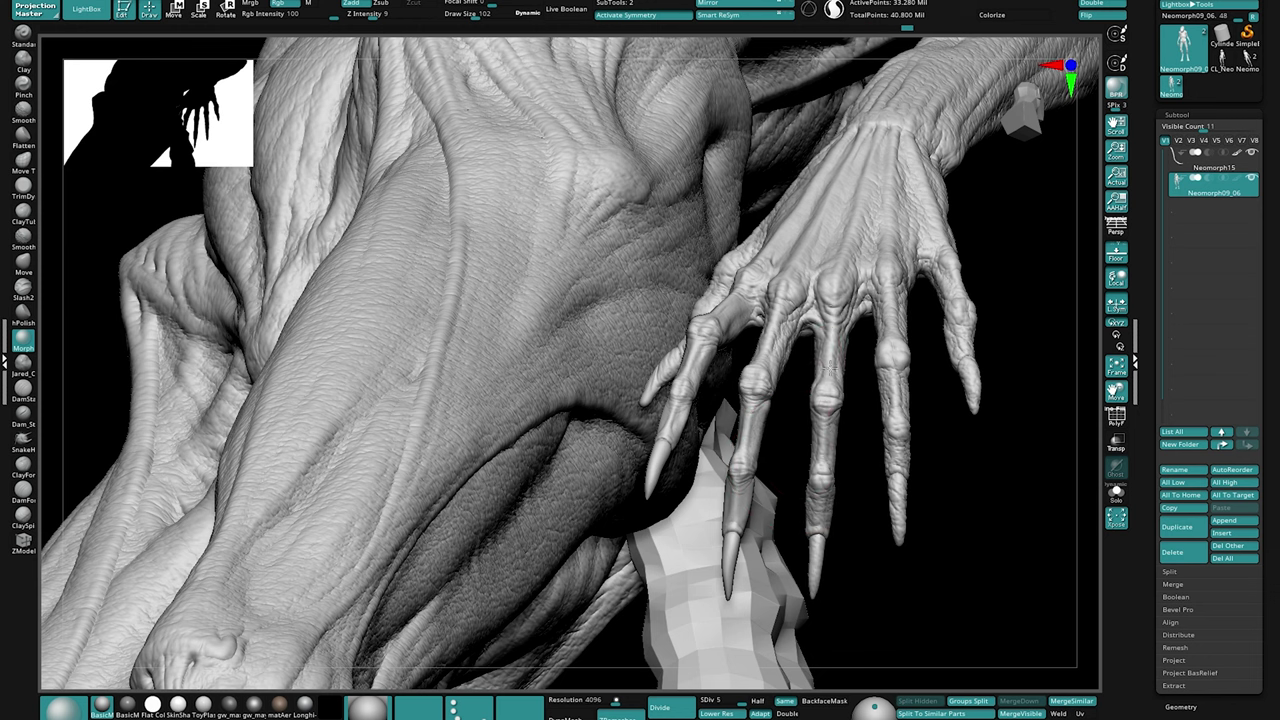
pyautogui.moveTo(795, 300); pyautogui.dragTo(757, 374)
pyautogui.moveTo(757, 374)
pyautogui.mouseDown(button='right')
pyautogui.moveTo(800, 270)
pyautogui.moveTo(860, 400)
pyautogui.mouseUp(button='right')
pyautogui.keyDown('alt'); pyautogui.moveTo(870, 530); pyautogui.dragTo(850, 352, button='right'); pyautogui.keyUp('alt')
pyautogui.moveTo(885, 530); pyautogui.dragTo(826, 352)
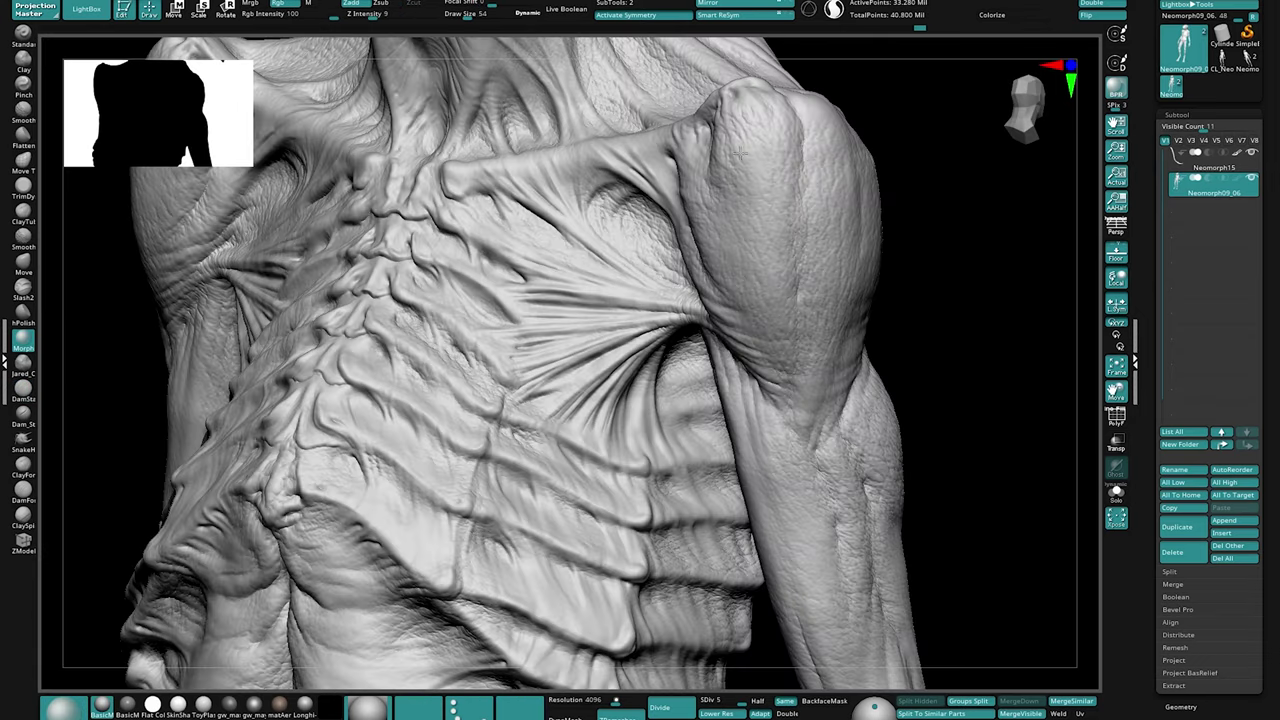
# Step: Fade the skin texture in patches over the shoulder, upper arm and side of the chest with the Morph brush
pyautogui.moveTo(740, 153); pyautogui.dragTo(729, 124)
pyautogui.moveTo(802, 178); pyautogui.dragTo(801, 266)
pyautogui.moveTo(804, 214); pyautogui.dragTo(802, 329)
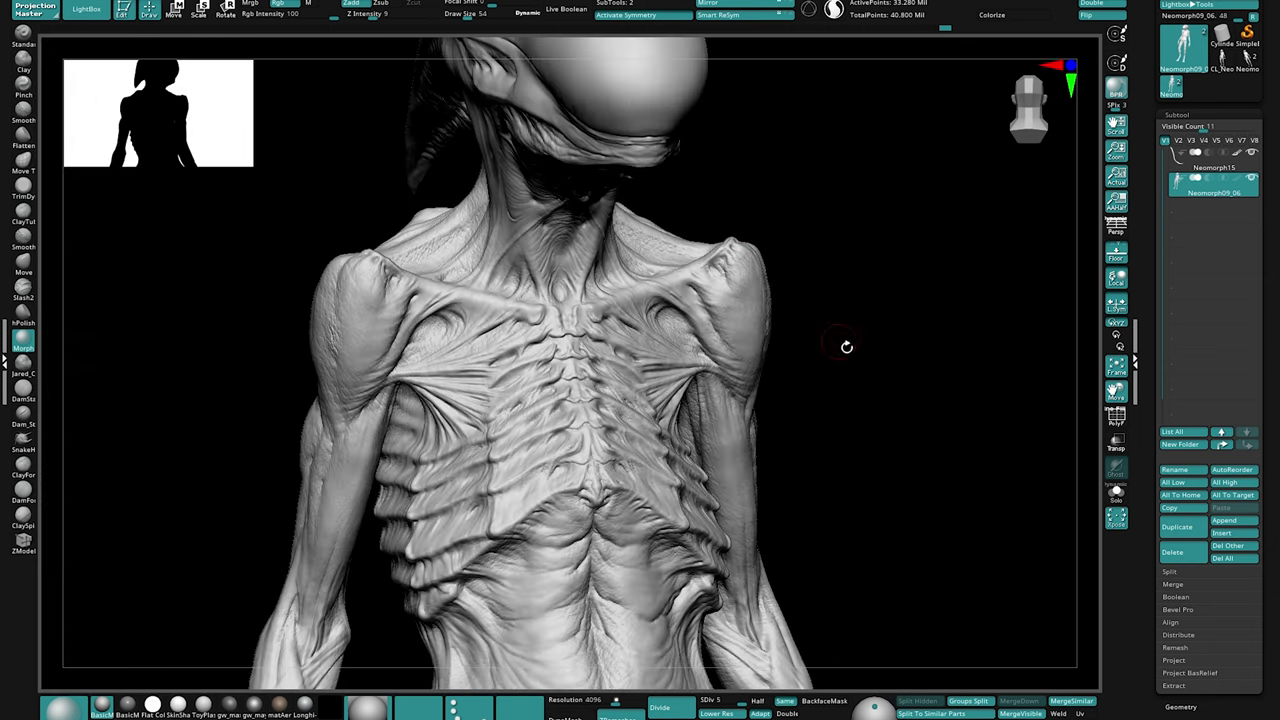
pyautogui.moveTo(868, 447); pyautogui.dragTo(783, 294)
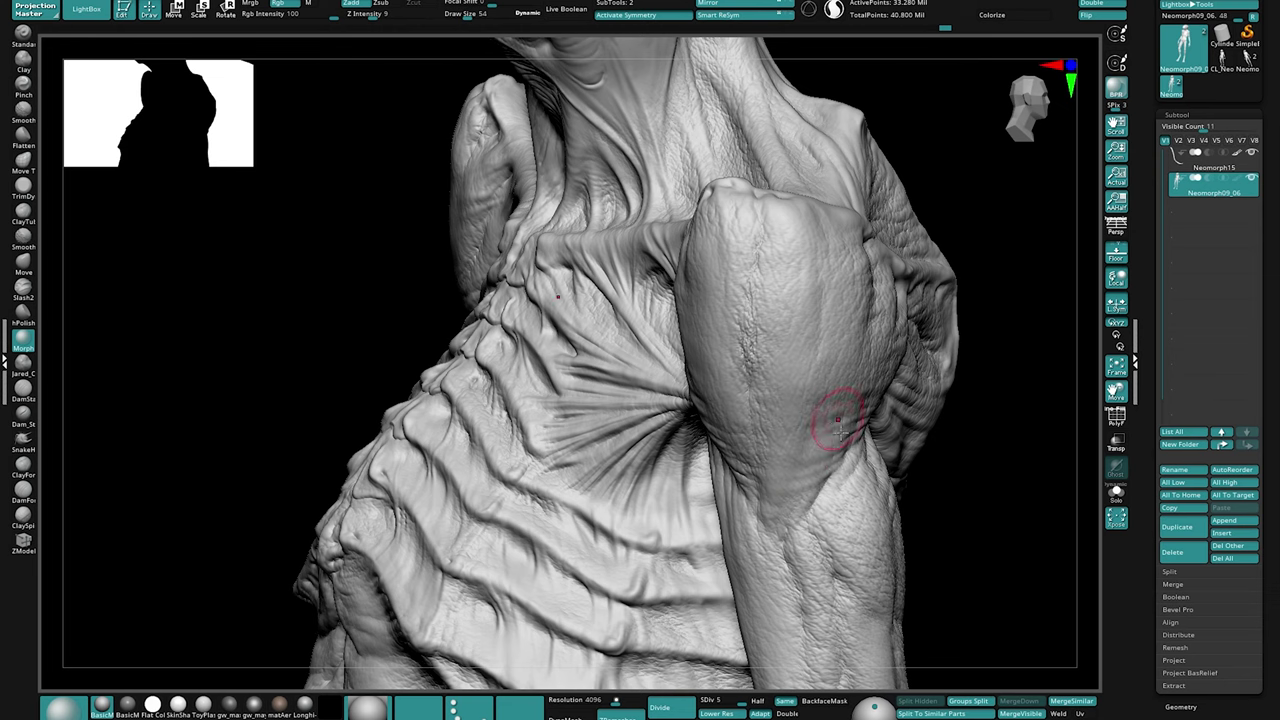
pyautogui.moveTo(840, 446); pyautogui.dragTo(833, 462, button='right')
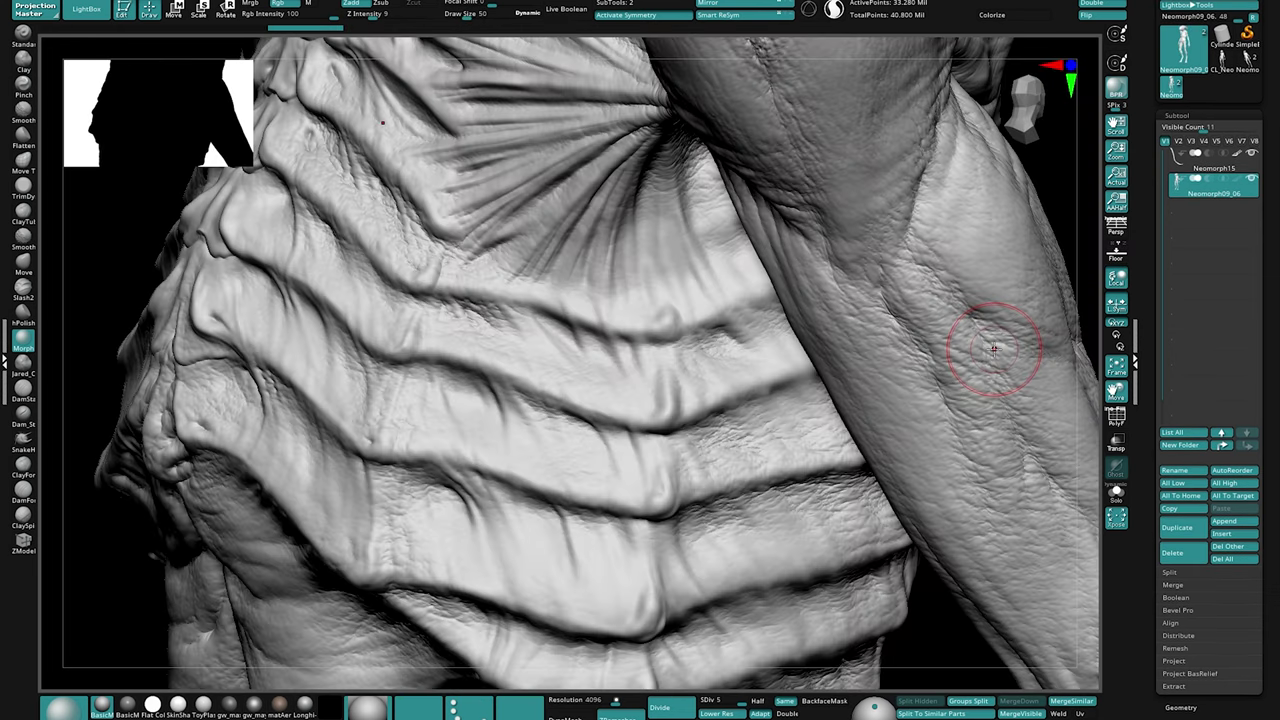
pyautogui.moveTo(942, 320)
pyautogui.mouseDown()
pyautogui.moveTo(914, 277)
pyautogui.moveTo(938, 323)
pyautogui.mouseUp()
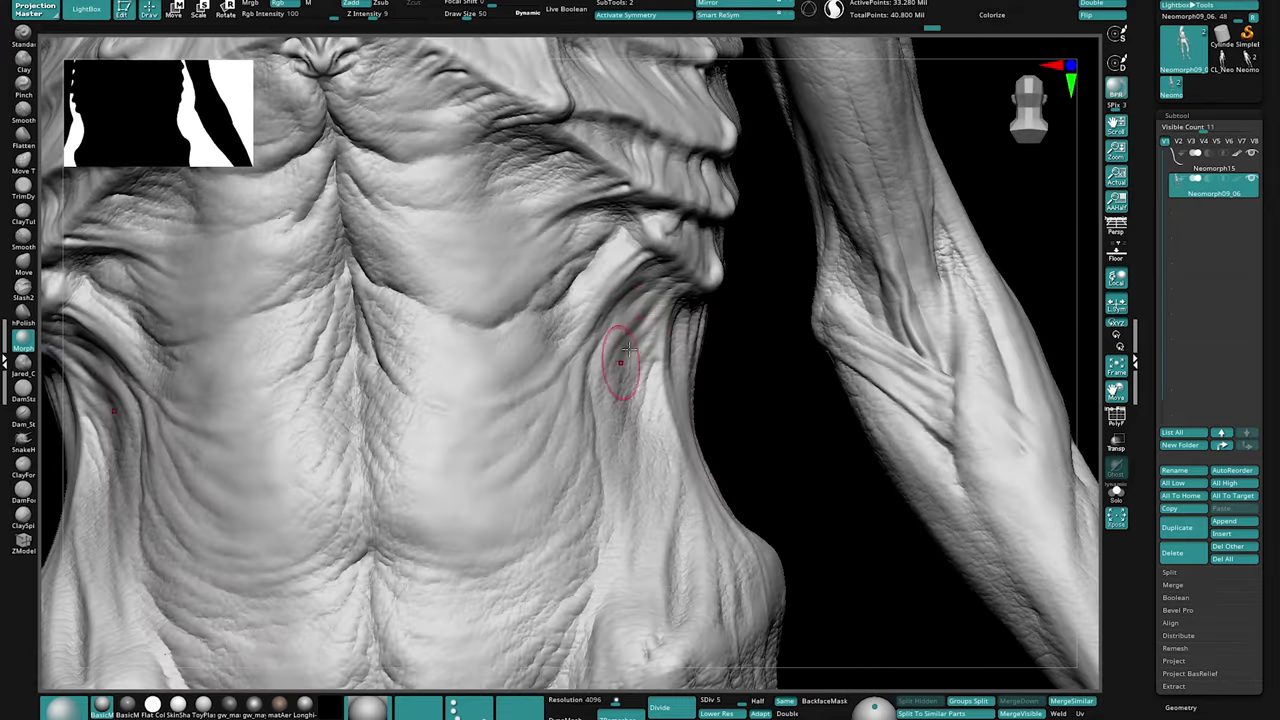
# Step: Brush back the skin texture along the waist folds beside the abdomen with the Morph brush
pyautogui.moveTo(629, 349)
pyautogui.mouseDown()
pyautogui.moveTo(646, 360)
pyautogui.moveTo(634, 426)
pyautogui.mouseUp()
pyautogui.moveTo(634, 426); pyautogui.dragTo(637, 373, button='right')
pyautogui.moveTo(637, 373)
pyautogui.mouseDown()
pyautogui.moveTo(647, 316)
pyautogui.moveTo(614, 354)
pyautogui.mouseUp()
pyautogui.moveTo(614, 354)
pyautogui.mouseDown(button='right')
pyautogui.moveTo(636, 297)
pyautogui.moveTo(612, 320)
pyautogui.moveTo(630, 308)
pyautogui.mouseUp(button='right')
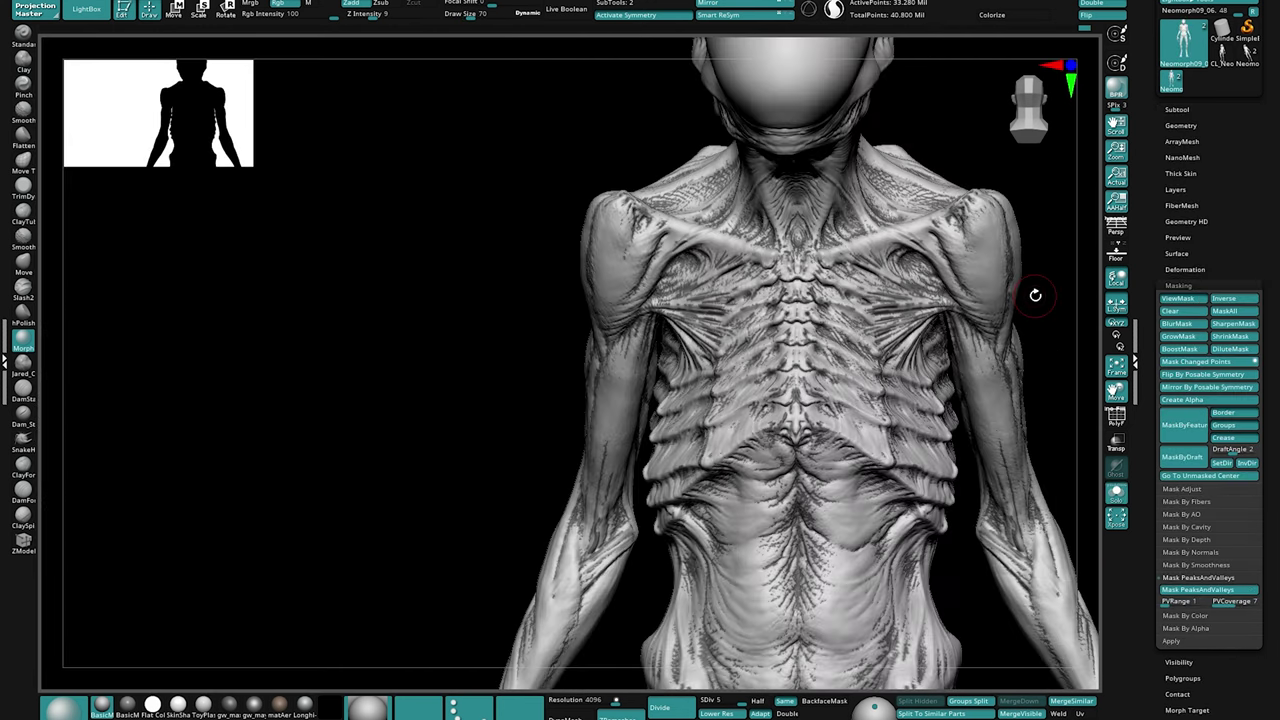
# Step: Apply an Inflate deformation through the peaks-and-valleys mask to deepen the skin creases, and clear the mask
pyautogui.moveTo(1058, 384); pyautogui.dragTo(843, 455, button='right')
pyautogui.click(1185, 269)
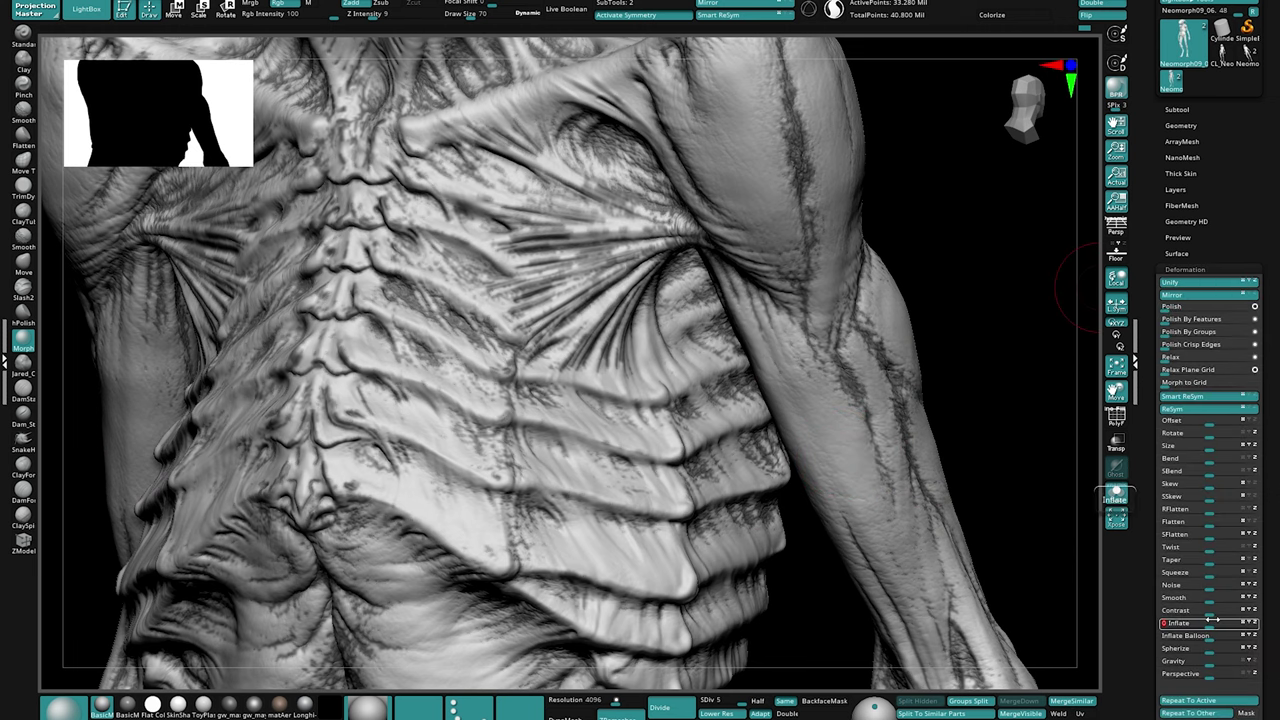
pyautogui.moveTo(951, 355); pyautogui.dragTo(999, 300)
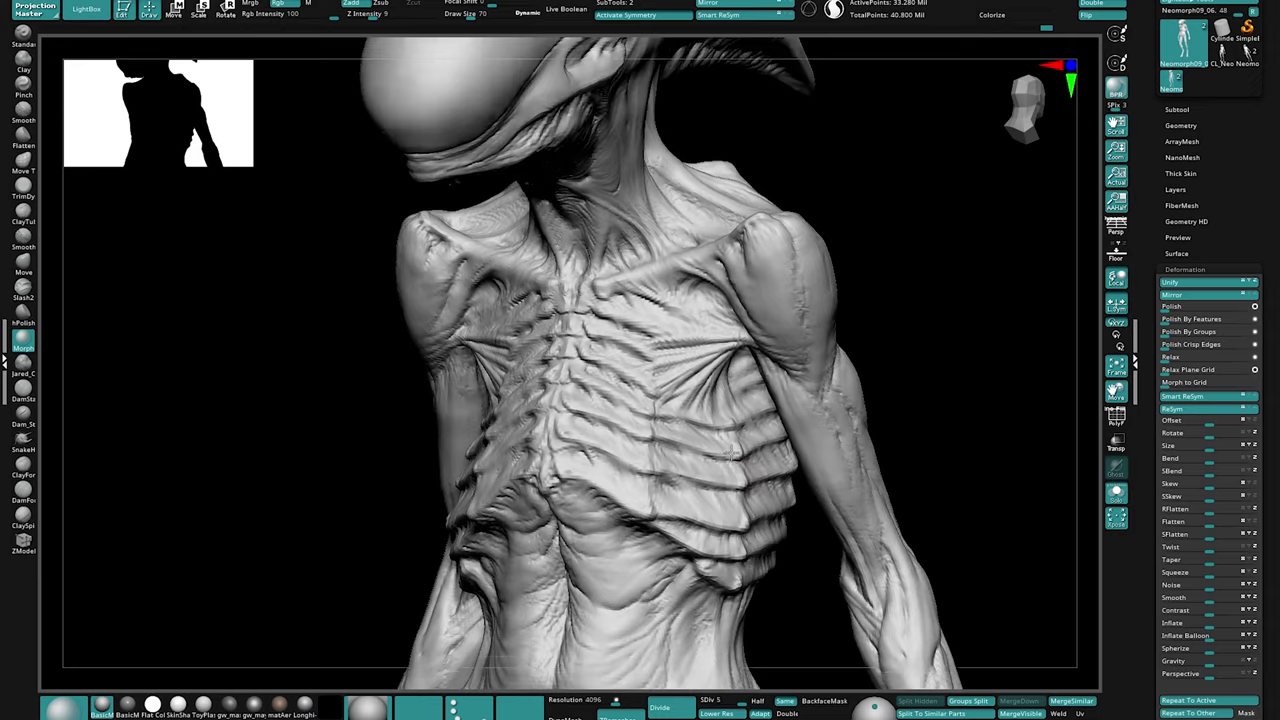
pyautogui.moveTo(730, 453)
pyautogui.mouseDown(button='right')
pyautogui.moveTo(614, 346)
pyautogui.moveTo(652, 449)
pyautogui.mouseUp(button='right')
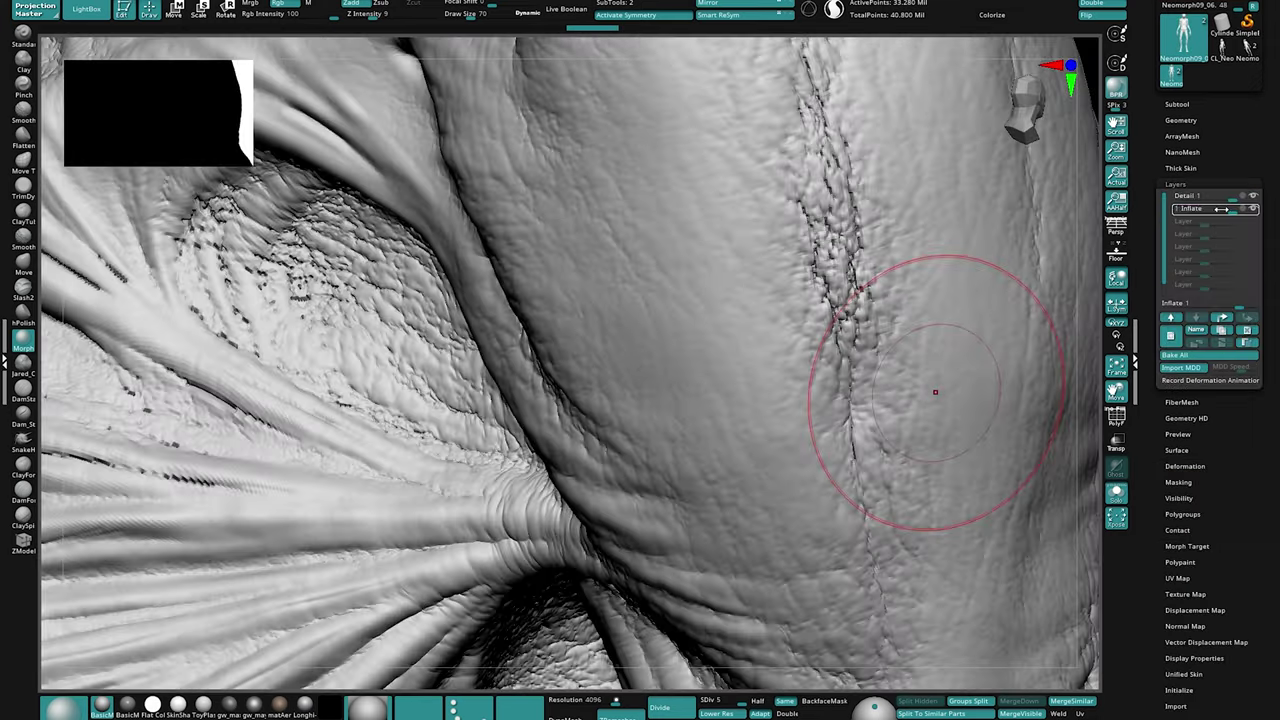
# Step: Set the Inflate layer's intensity to 0.55 and toggle its visibility to compare the shoulder creases
pyautogui.moveTo(1245, 208); pyautogui.dragTo(1215, 205)
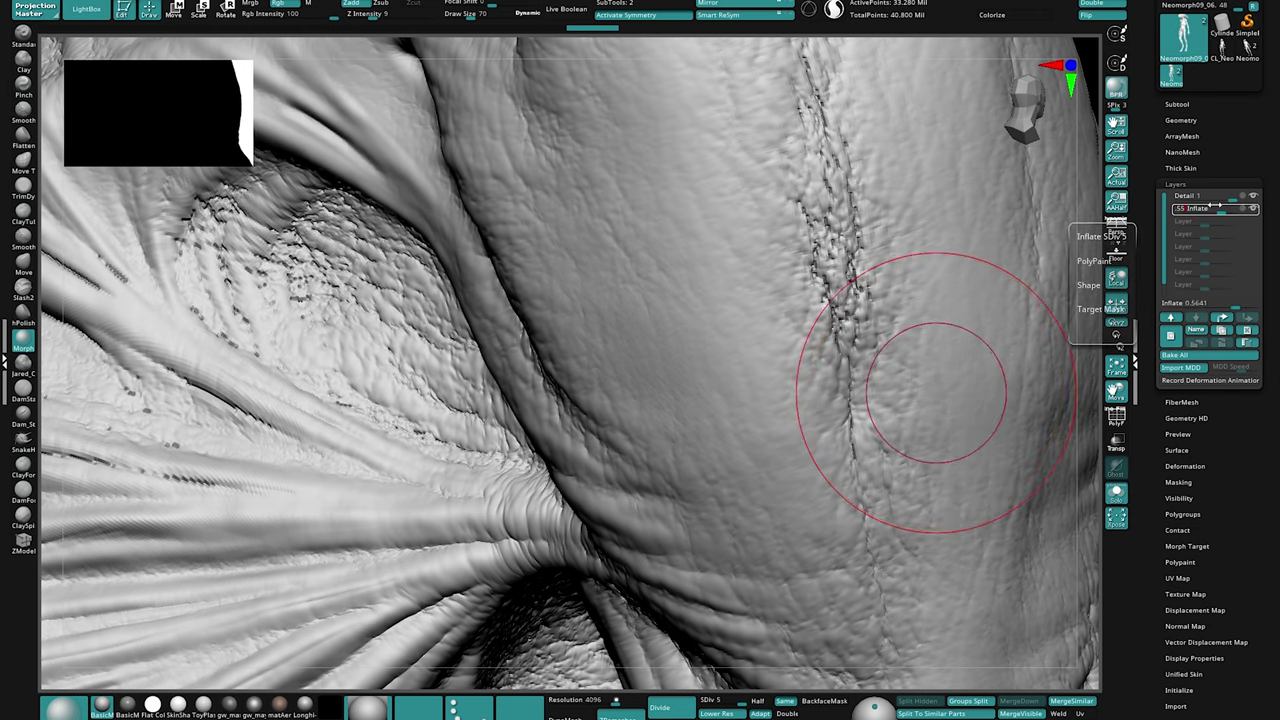
pyautogui.press('Return')
pyautogui.click(1255, 211)
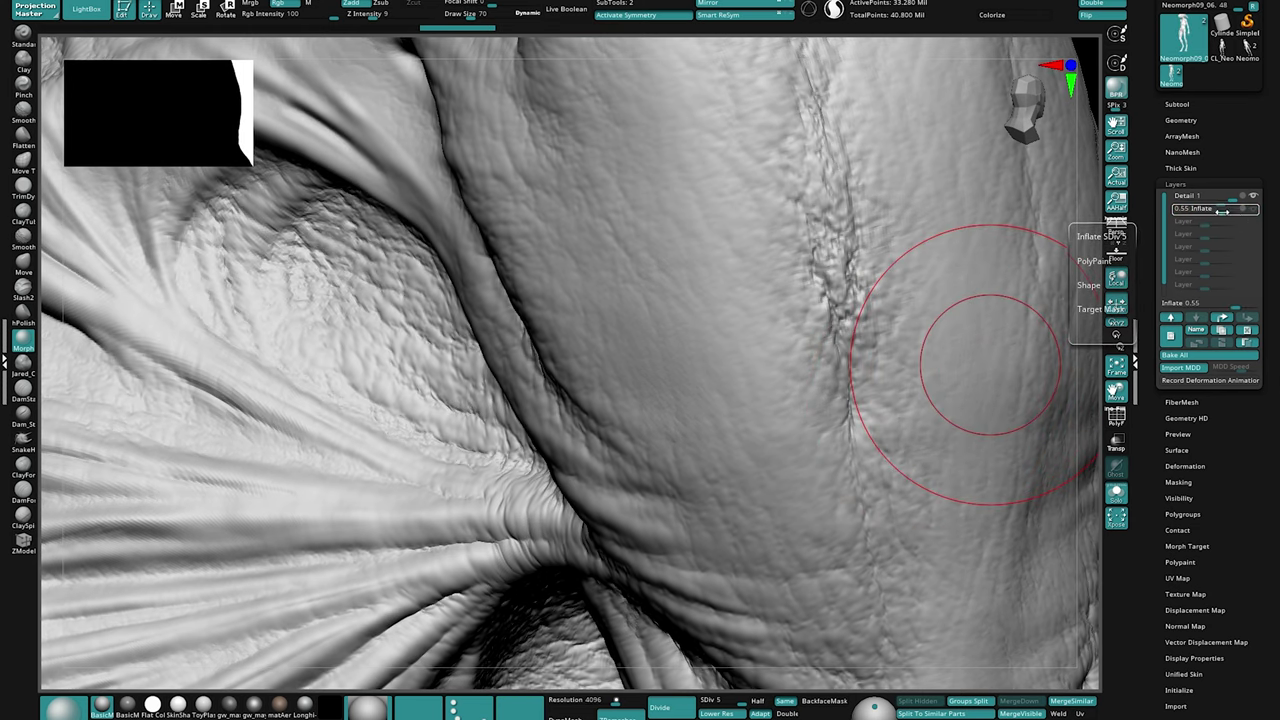
pyautogui.moveTo(1221, 211); pyautogui.dragTo(1219, 212)
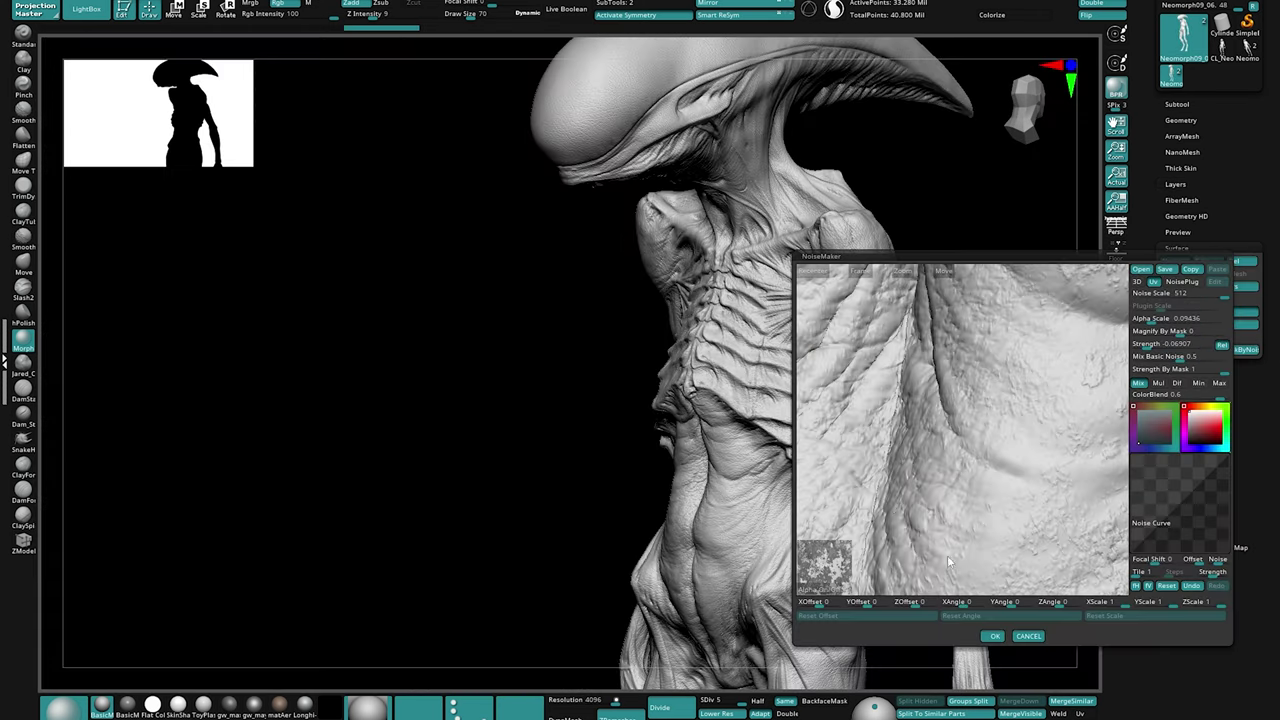
# Step: Reshape the surface noise curve with an extra control point, and accept the noise at a strength of about -0.12
pyautogui.moveTo(1036, 480)
pyautogui.mouseDown()
pyautogui.moveTo(1115, 427)
pyautogui.moveTo(1021, 465)
pyautogui.mouseUp()
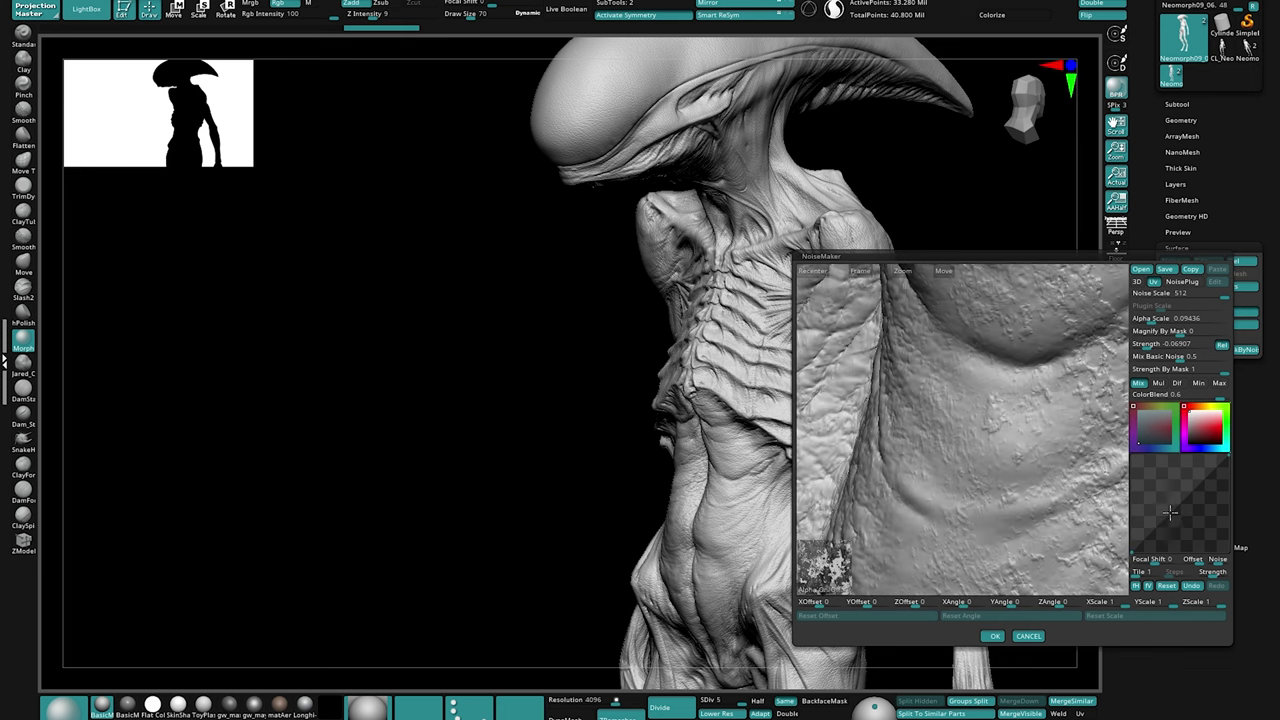
pyautogui.click(1206, 464)
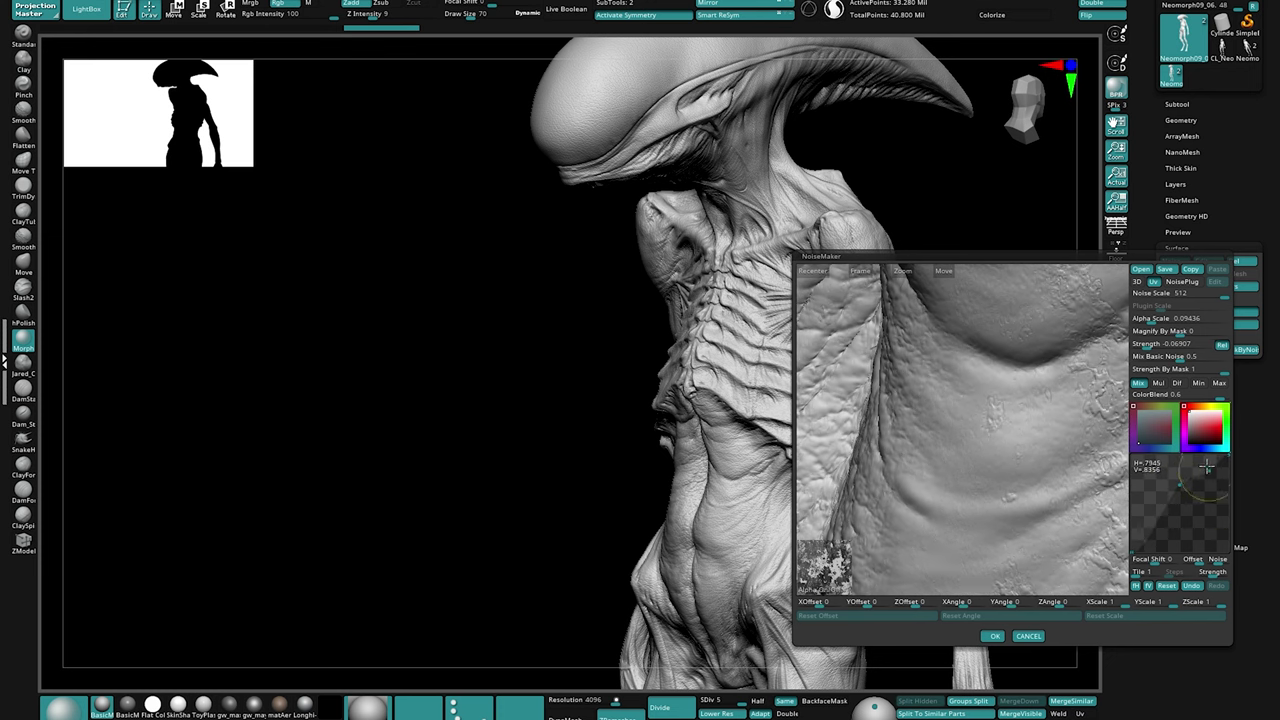
pyautogui.moveTo(1180, 487); pyautogui.dragTo(1181, 525)
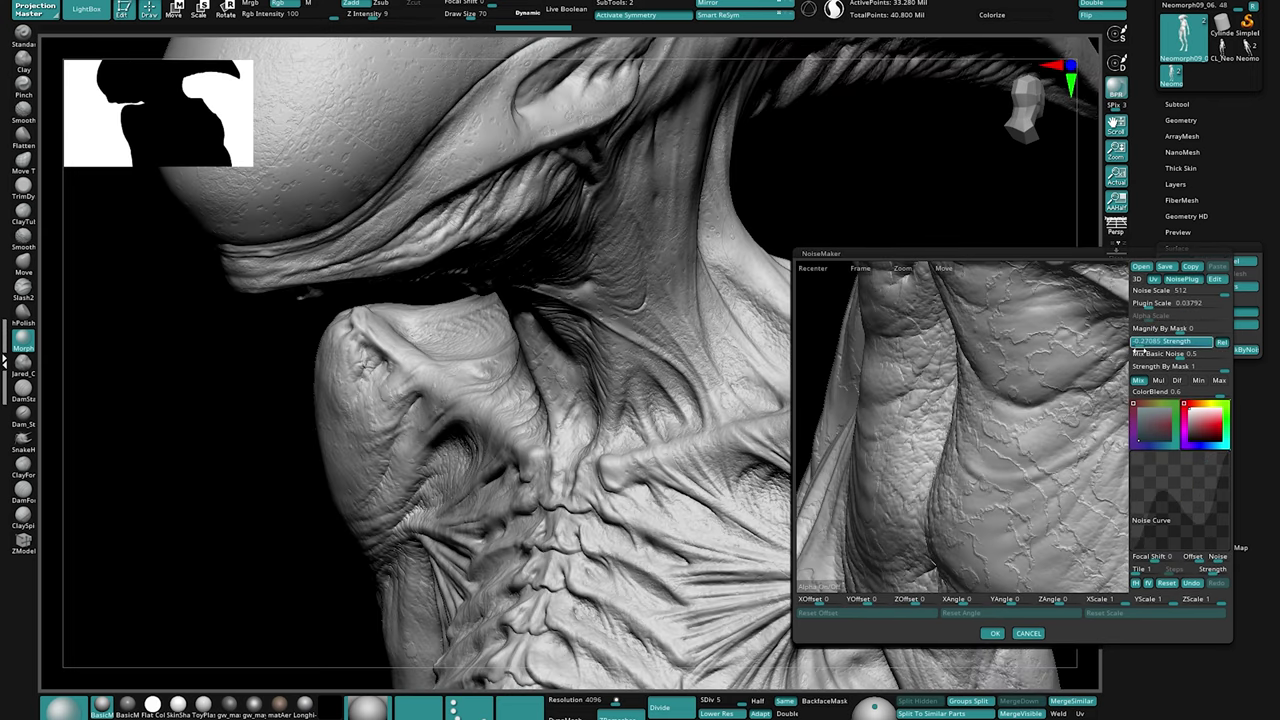
pyautogui.moveTo(1140, 350); pyautogui.dragTo(1144, 349)
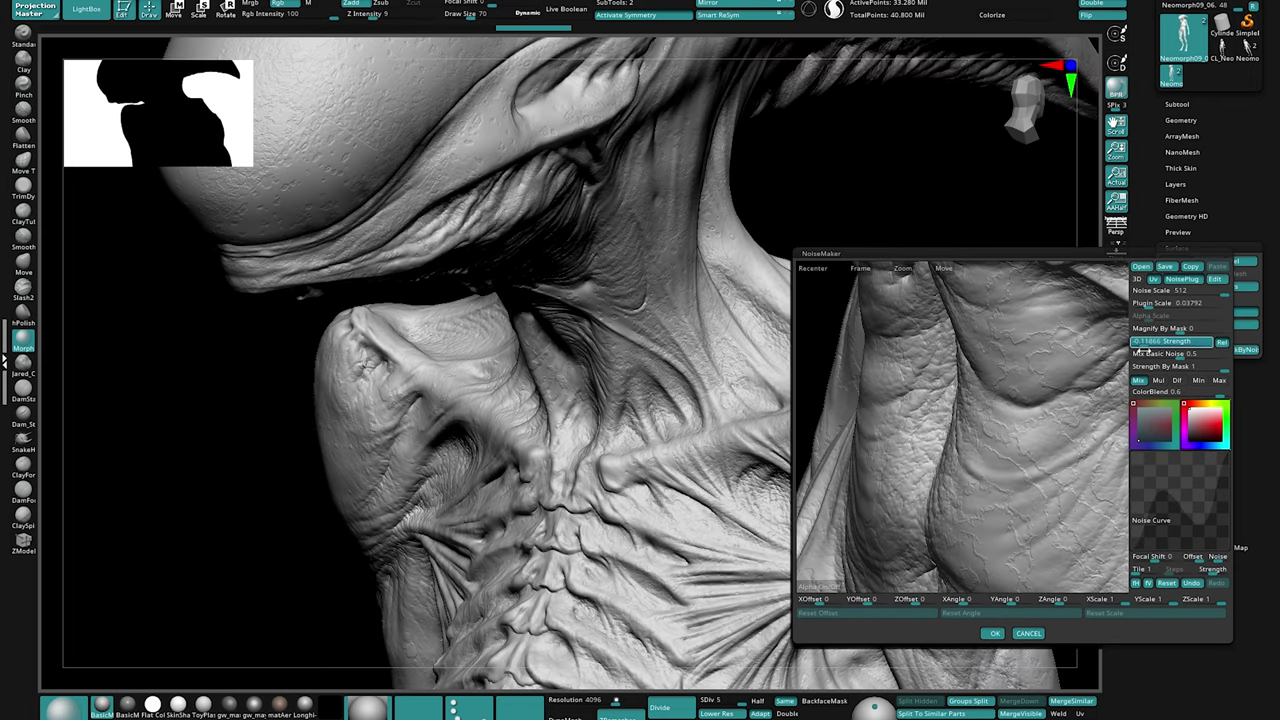
pyautogui.click(993, 635)
# Step: Examine the crackled scab noise over the rib cage, abdomen, waist and arms
pyautogui.keyDown('alt'); pyautogui.moveTo(1025, 515); pyautogui.dragTo(941, 310); pyautogui.keyUp('alt')
pyautogui.moveTo(973, 378); pyautogui.dragTo(965, 358)
pyautogui.moveTo(943, 423)
pyautogui.keyDown('alt'); pyautogui.mouseDown()
pyautogui.moveTo(894, 377)
pyautogui.moveTo(933, 367)
pyautogui.mouseUp(); pyautogui.keyUp('alt')
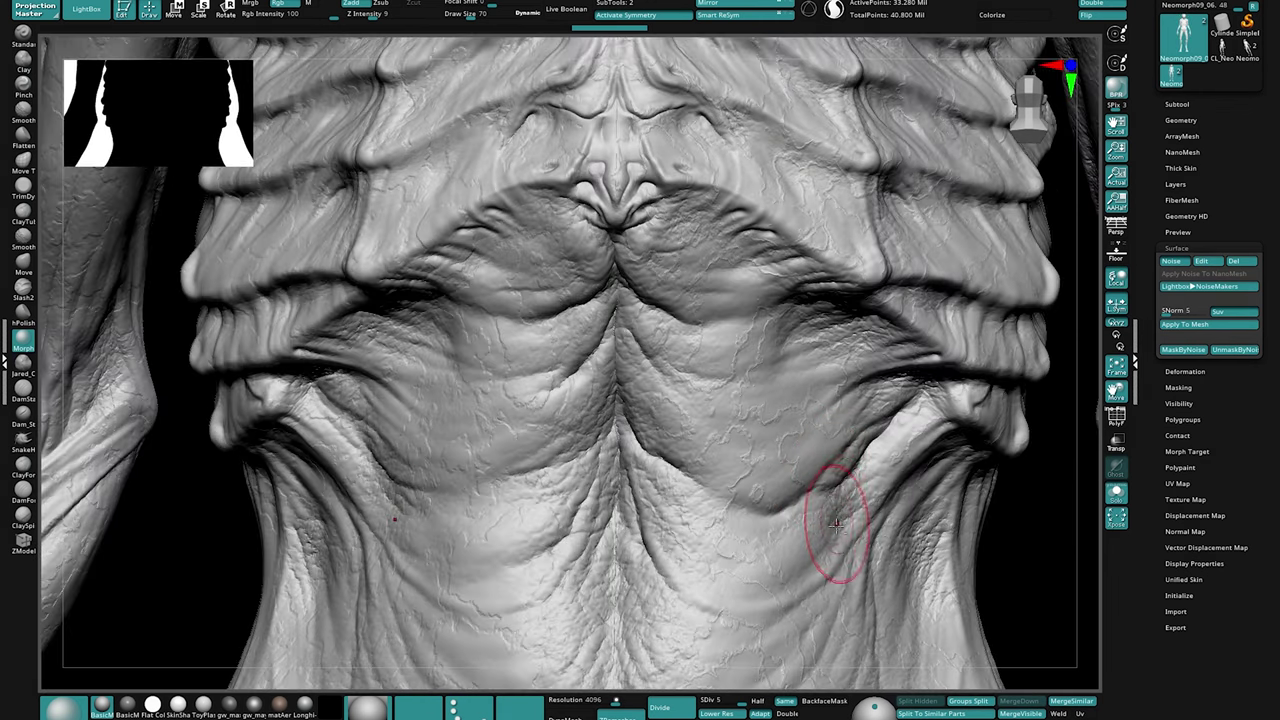
pyautogui.moveTo(836, 526)
pyautogui.keyDown('alt'); pyautogui.mouseDown(button='right')
pyautogui.moveTo(820, 466)
pyautogui.moveTo(806, 506)
pyautogui.mouseUp(button='right'); pyautogui.keyUp('alt')
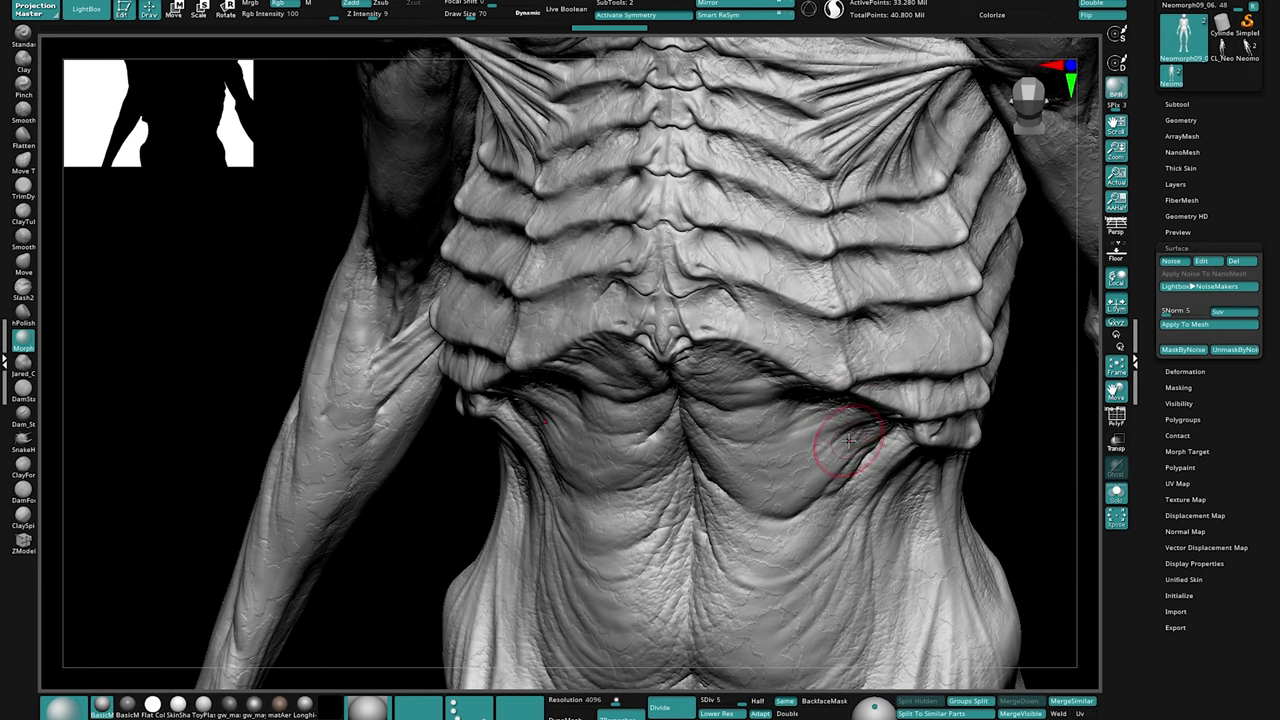
pyautogui.keyDown('alt'); pyautogui.moveTo(917, 330); pyautogui.dragTo(895, 555, button='right'); pyautogui.keyUp('alt')
pyautogui.moveTo(875, 395)
pyautogui.keyDown('alt'); pyautogui.mouseDown(button='right')
pyautogui.moveTo(873, 562)
pyautogui.moveTo(829, 486)
pyautogui.moveTo(857, 429)
pyautogui.mouseUp(button='right'); pyautogui.keyUp('alt')
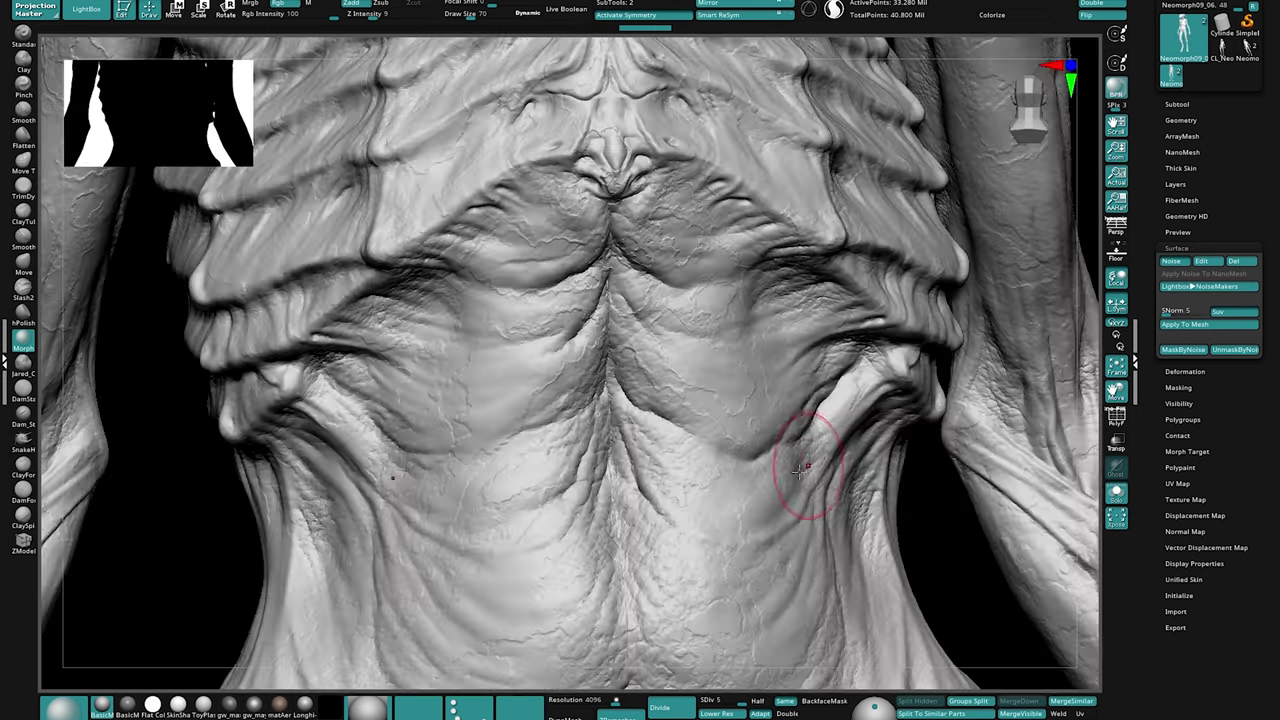
pyautogui.moveTo(806, 457)
pyautogui.mouseDown(button='right')
pyautogui.moveTo(829, 470)
pyautogui.moveTo(778, 513)
pyautogui.moveTo(789, 511)
pyautogui.moveTo(780, 531)
pyautogui.mouseUp(button='right')
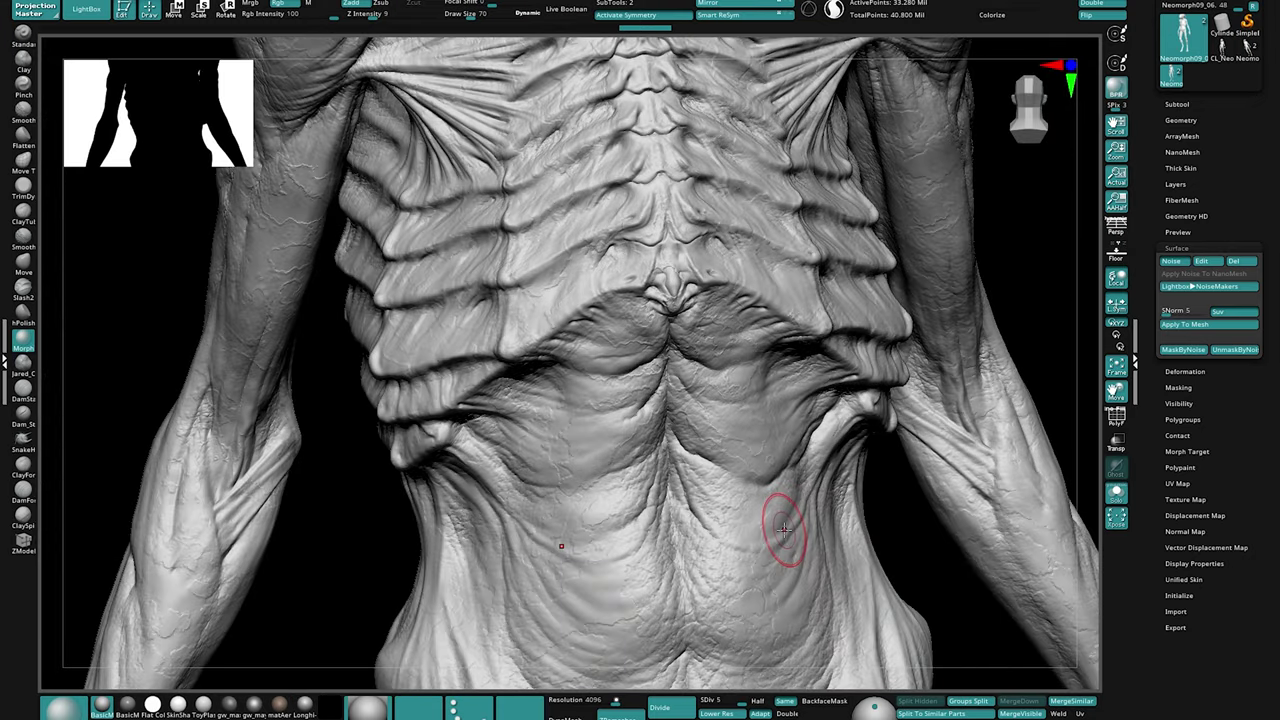
pyautogui.moveTo(794, 586); pyautogui.dragTo(823, 429, button='right')
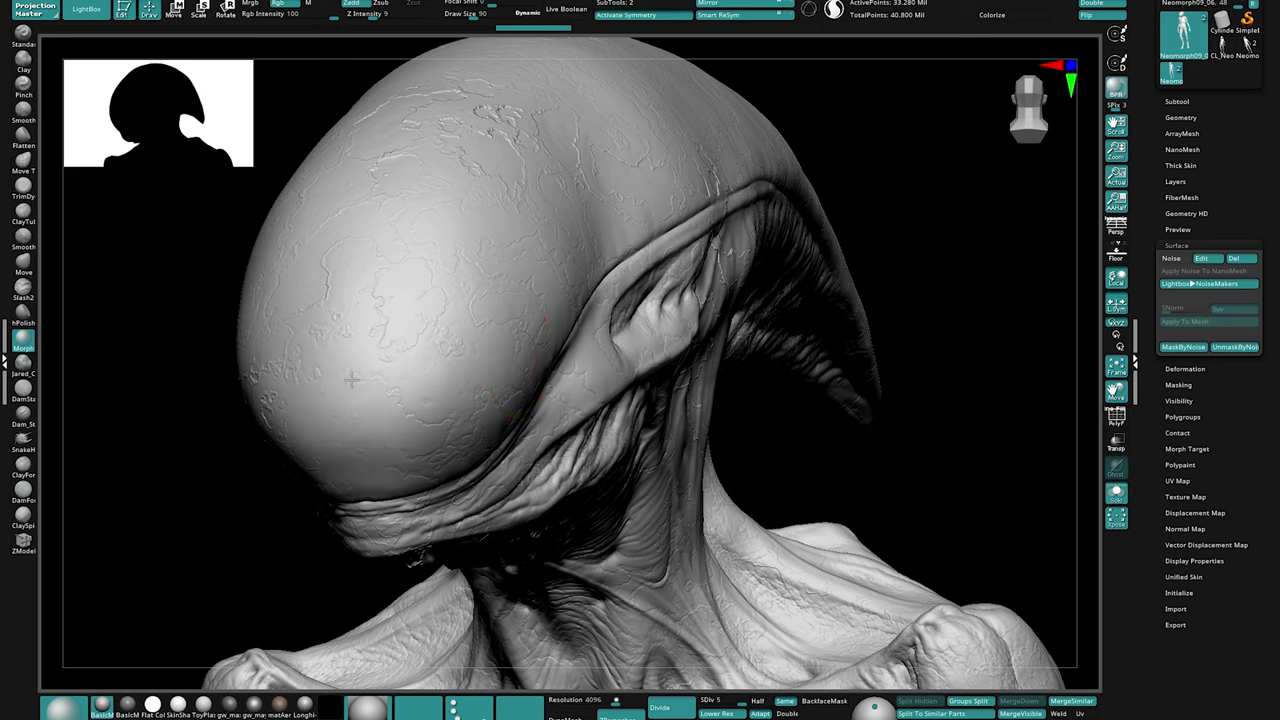
# Step: Brush back the scab texture on the head and upper chest with the Morph brush at Z Intensity 16, and check the arm and hand
pyautogui.moveTo(351, 379); pyautogui.dragTo(385, 453)
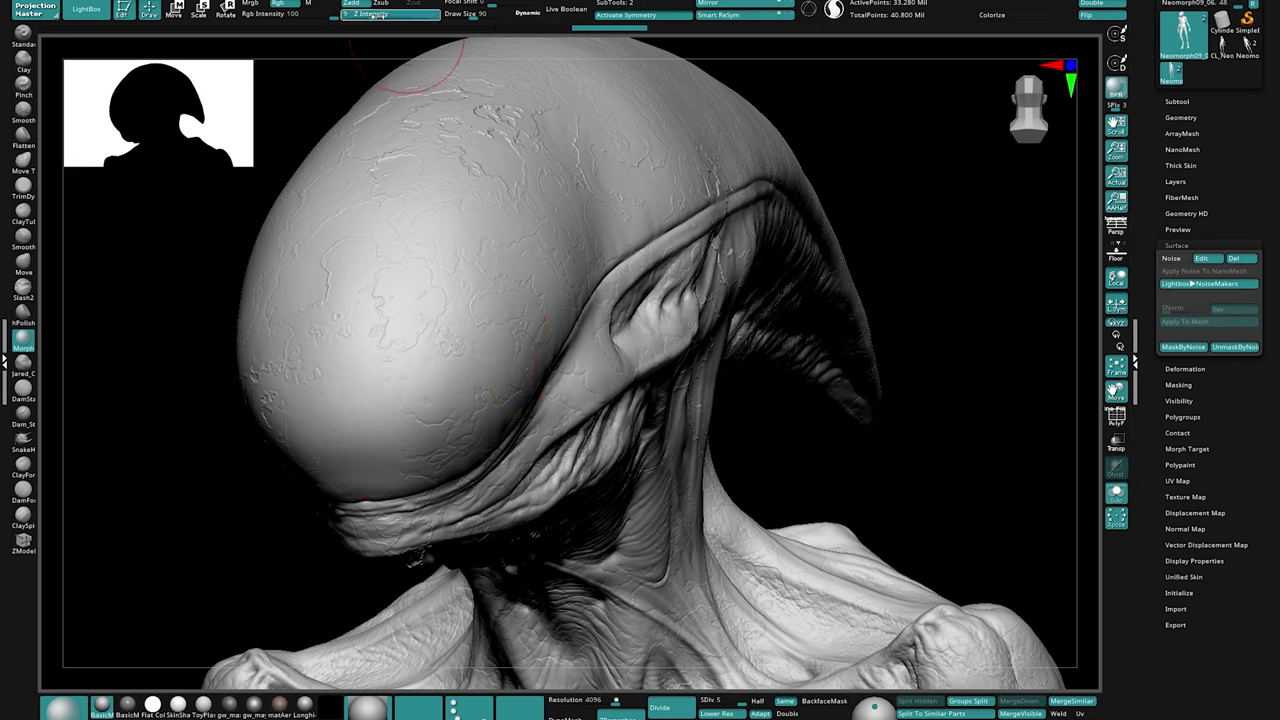
pyautogui.click(381, 14)
pyautogui.moveTo(383, 353); pyautogui.dragTo(359, 326)
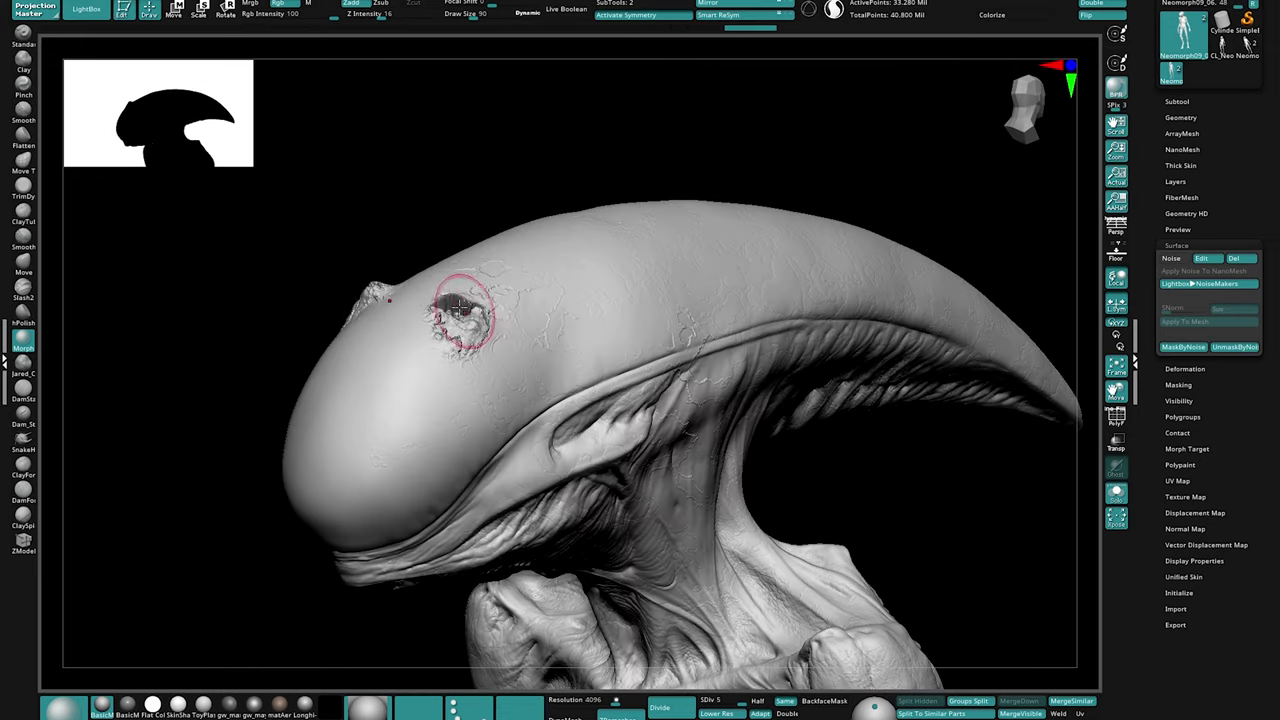
pyautogui.moveTo(457, 303); pyautogui.dragTo(470, 310)
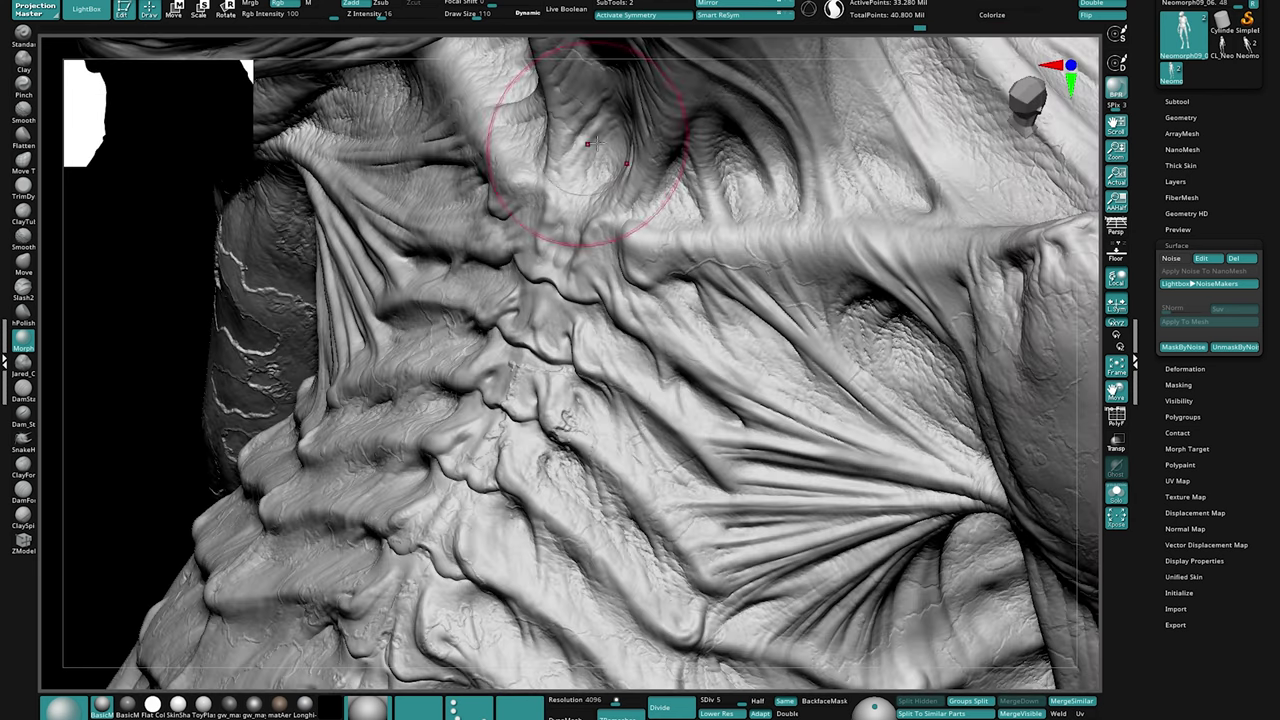
pyautogui.moveTo(592, 143)
pyautogui.mouseDown()
pyautogui.moveTo(686, 251)
pyautogui.moveTo(815, 272)
pyautogui.mouseUp()
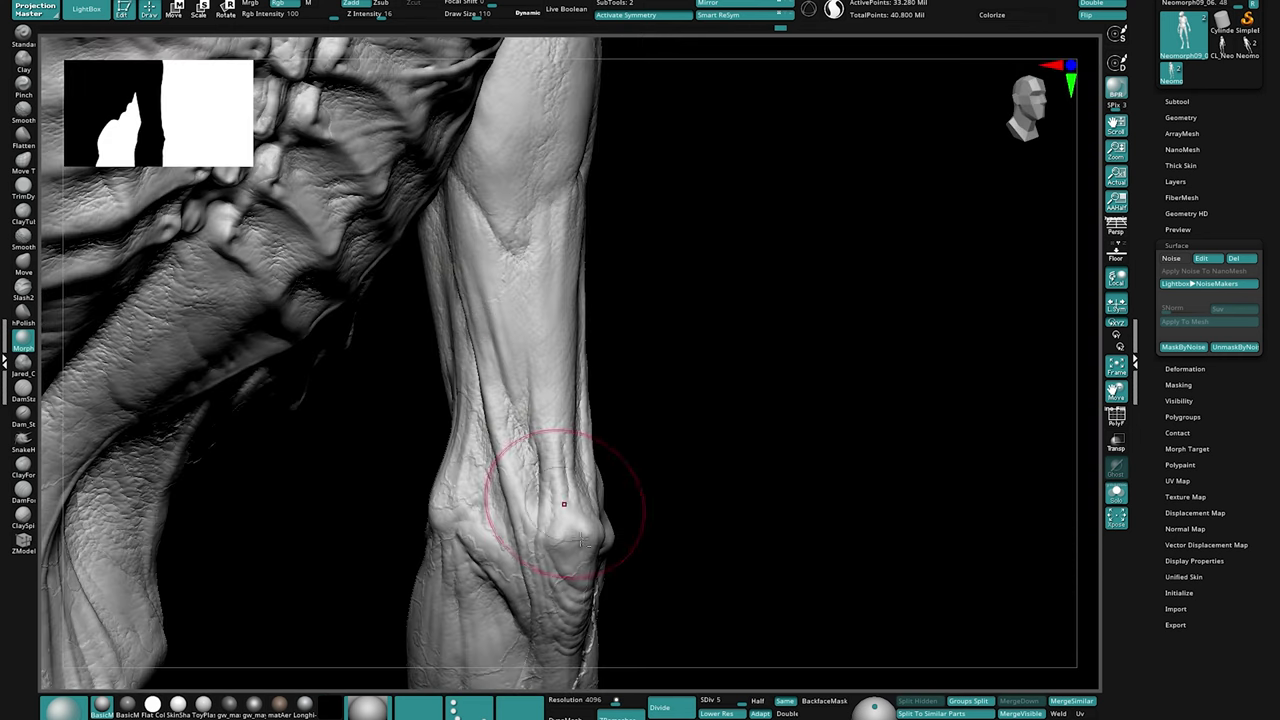
pyautogui.keyDown('alt'); pyautogui.moveTo(583, 545); pyautogui.dragTo(560, 457, button='right'); pyautogui.keyUp('alt')
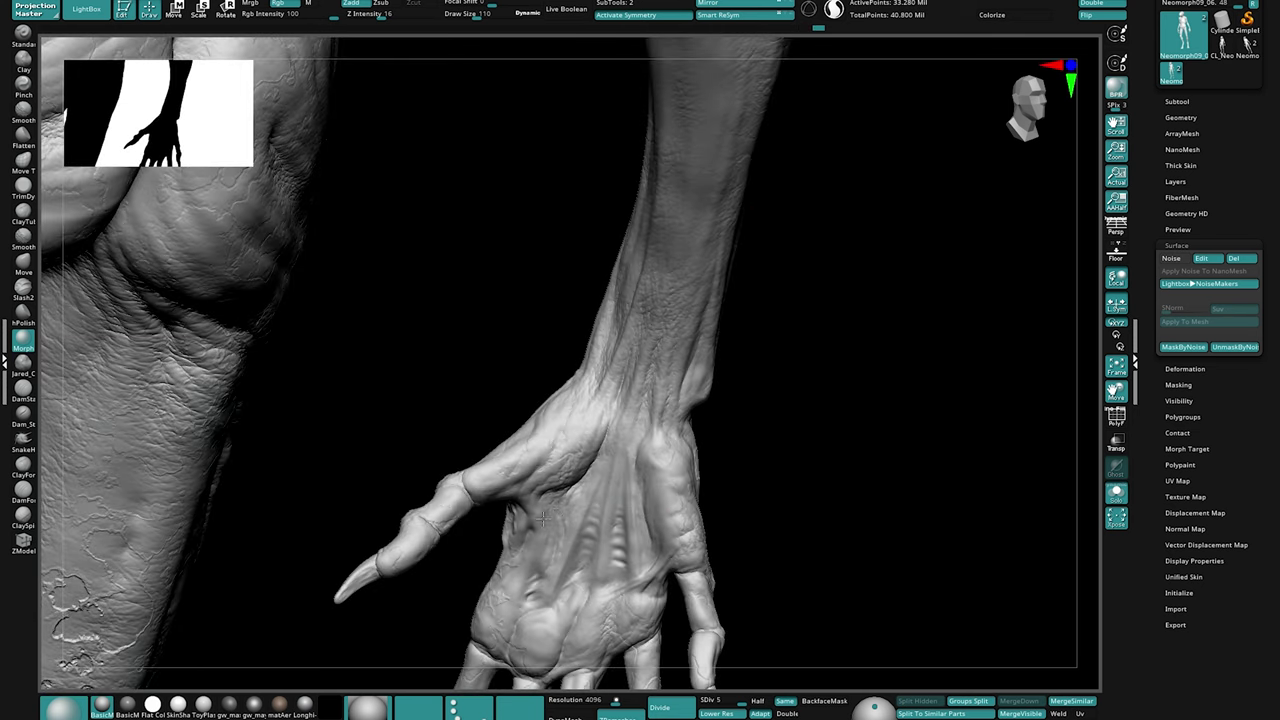
pyautogui.moveTo(550, 590)
pyautogui.mouseDown(button='right')
pyautogui.moveTo(663, 551)
pyautogui.moveTo(571, 446)
pyautogui.mouseUp(button='right')
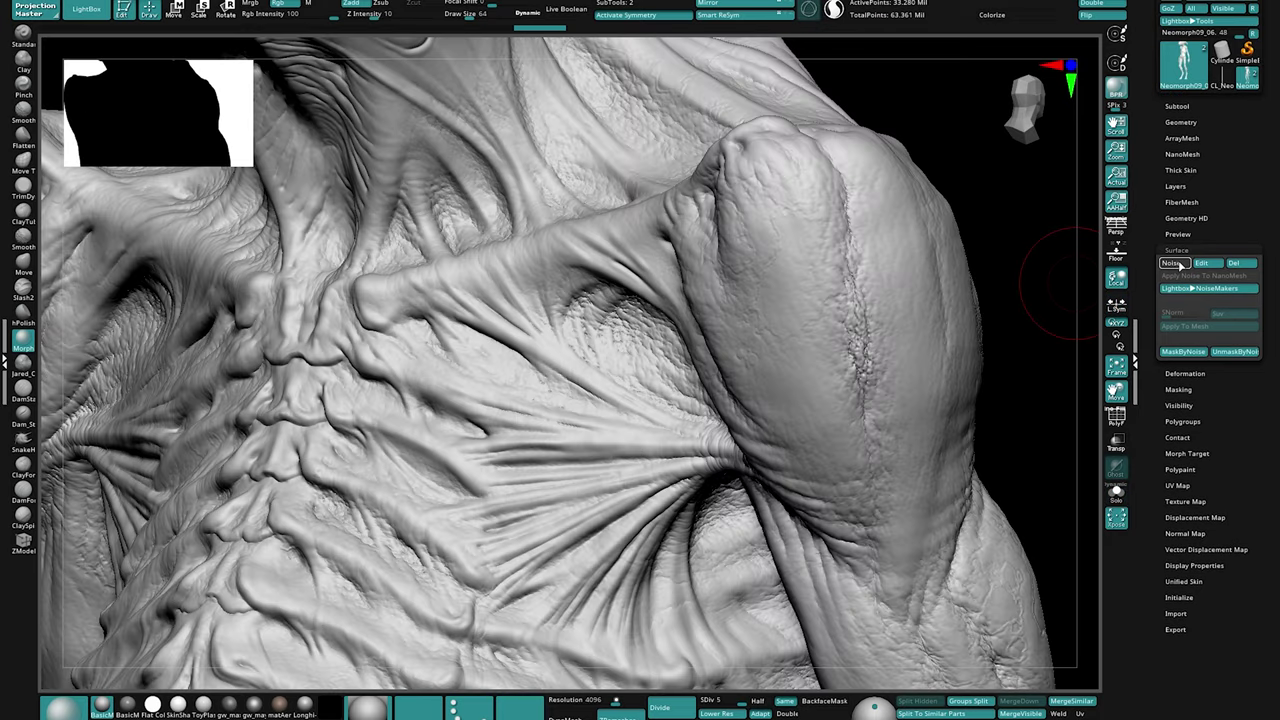
# Step: Enable the surface noise and edit it into a fine skin pattern, adjusting its alpha scale against the shoulder
pyautogui.click(1178, 263)
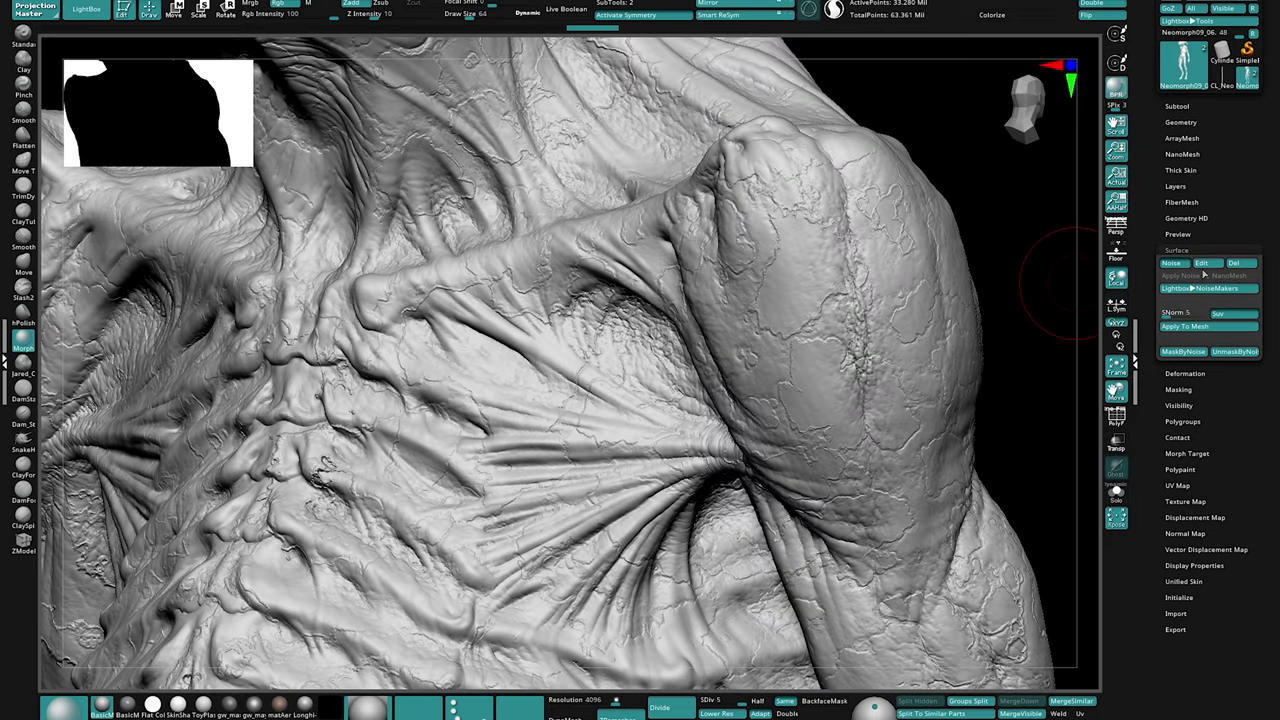
pyautogui.click(1203, 263)
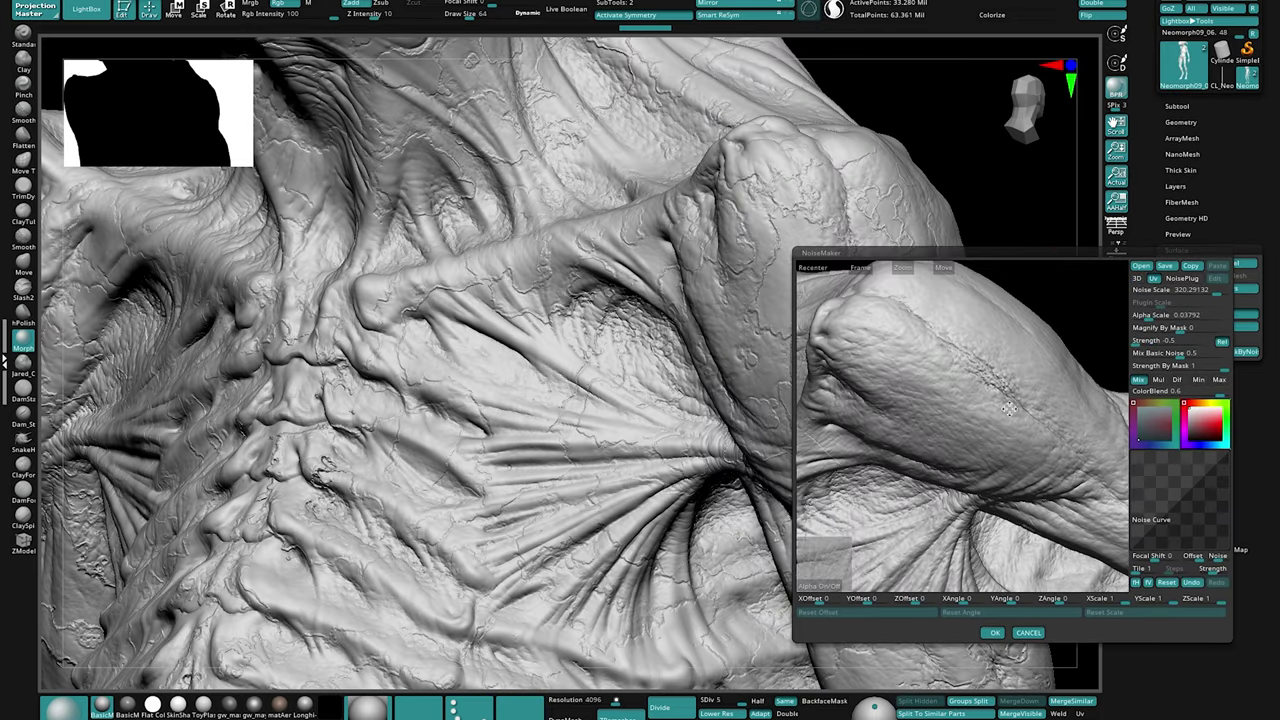
pyautogui.keyDown('alt'); pyautogui.moveTo(1006, 409); pyautogui.dragTo(1037, 427); pyautogui.keyUp('alt')
pyautogui.click(992, 632)
pyautogui.moveTo(972, 386); pyautogui.dragTo(767, 406, button='right')
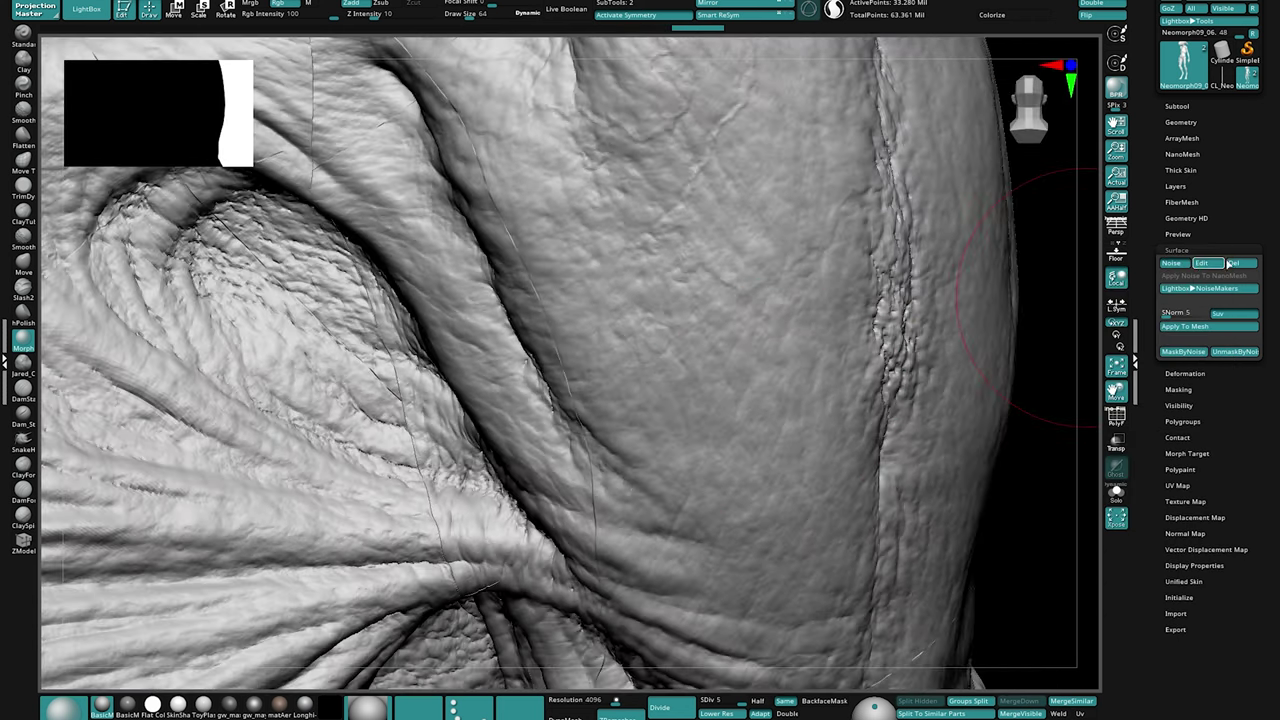
pyautogui.click(1203, 263)
pyautogui.moveTo(1140, 320); pyautogui.dragTo(1148, 322)
pyautogui.click(995, 635)
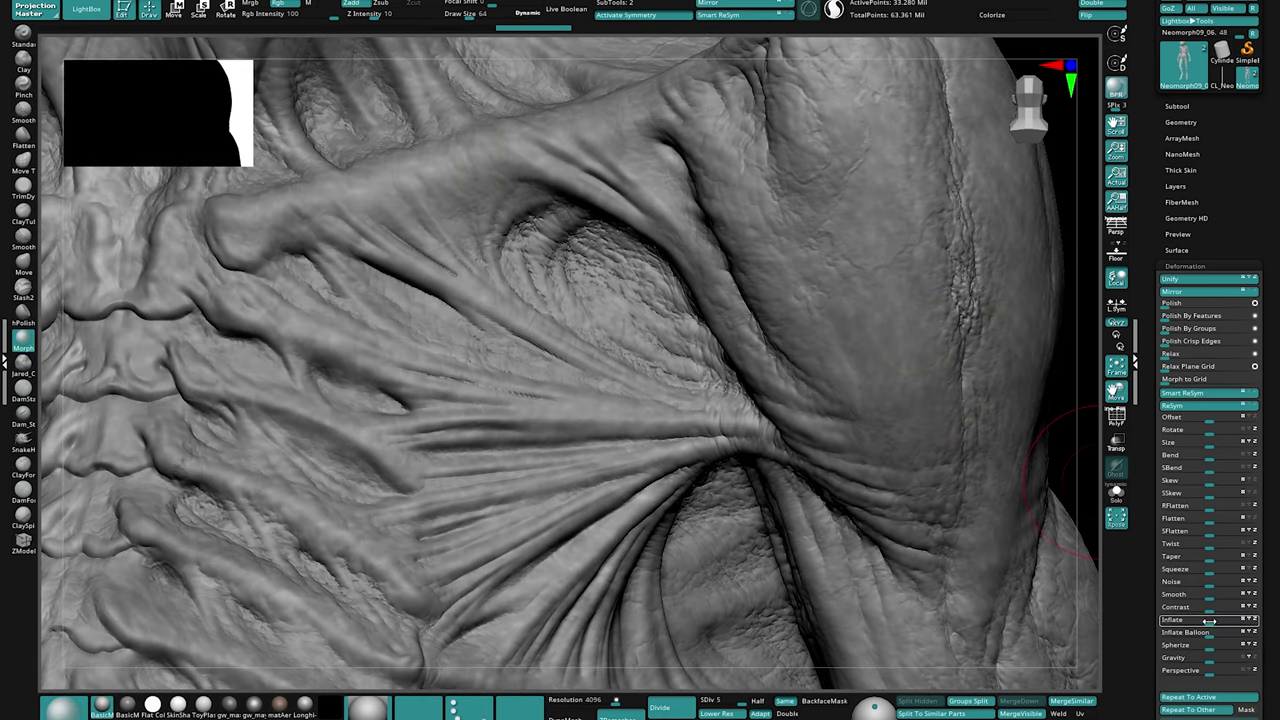
# Step: Apply an Inflate deformation through the mask and set the DetailsSkin layer's intensity to about 0.92
pyautogui.moveTo(1210, 622); pyautogui.dragTo(1204, 628)
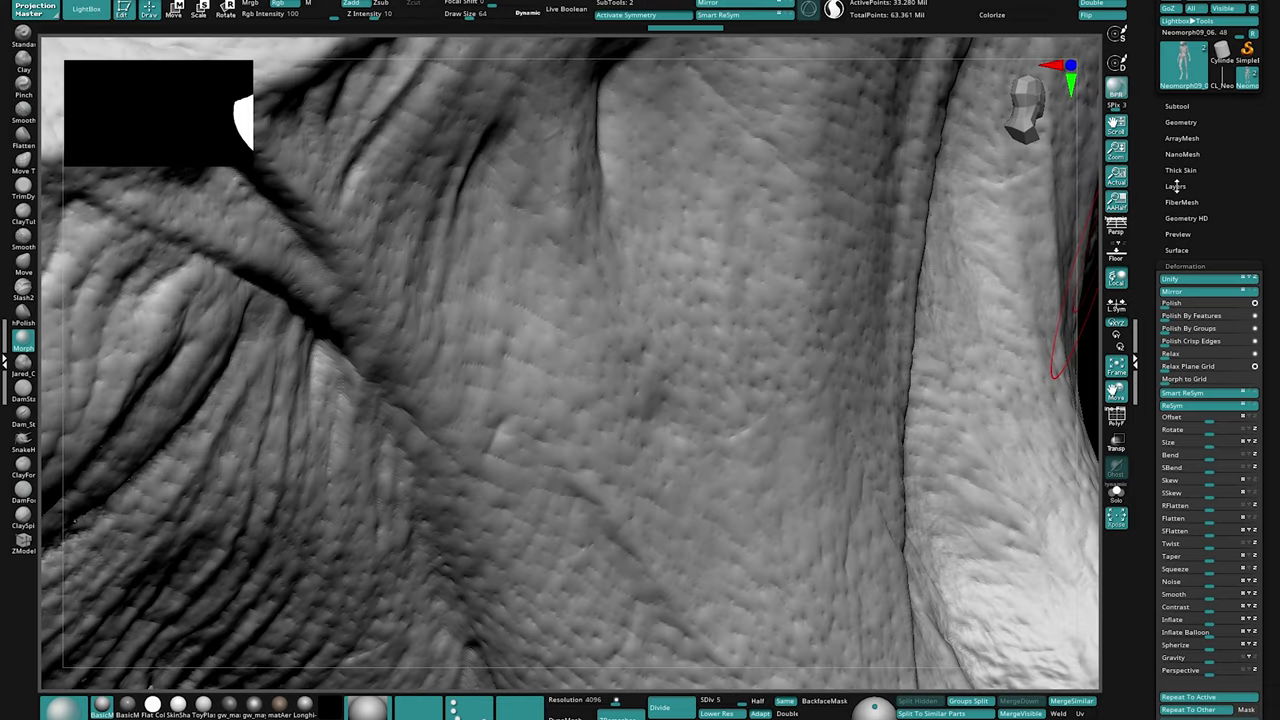
pyautogui.click(1175, 186)
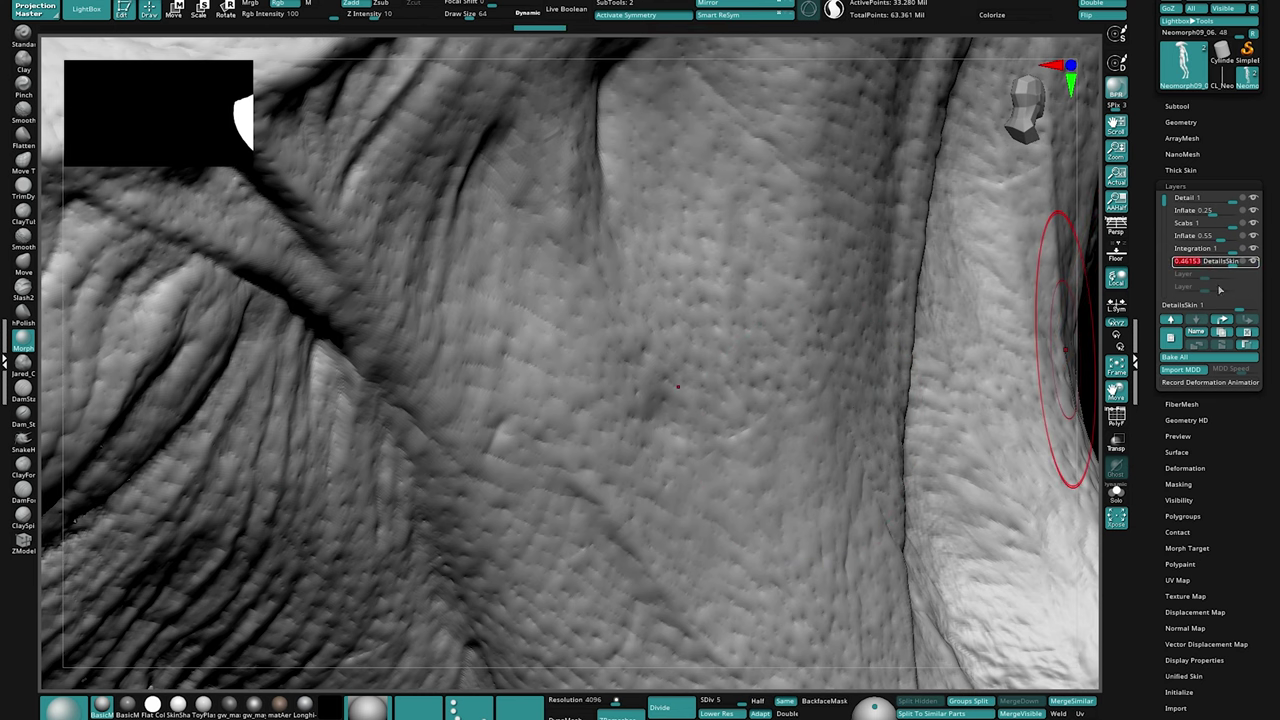
pyautogui.moveTo(1222, 276); pyautogui.dragTo(1160, 304)
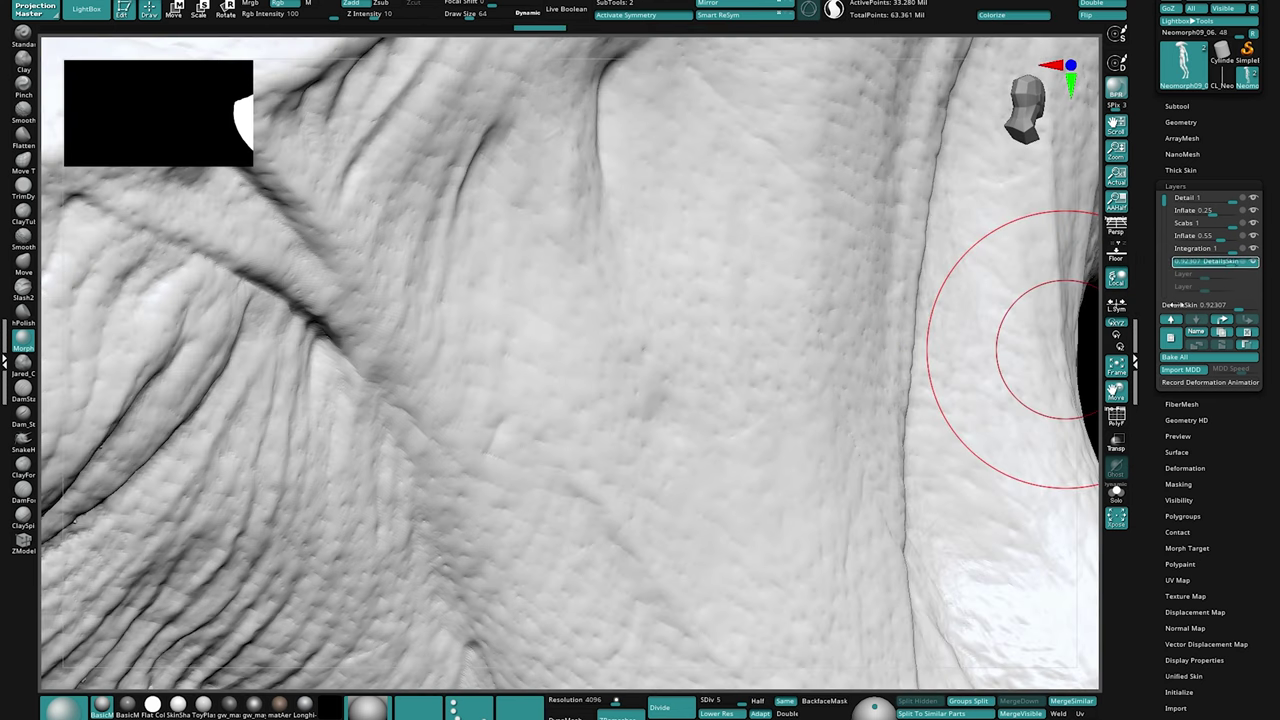
# Step: Turn off polypaint on the Neomorph09_06 subtool and check the skin detail on the ribs and upper arm
pyautogui.click(1186, 108)
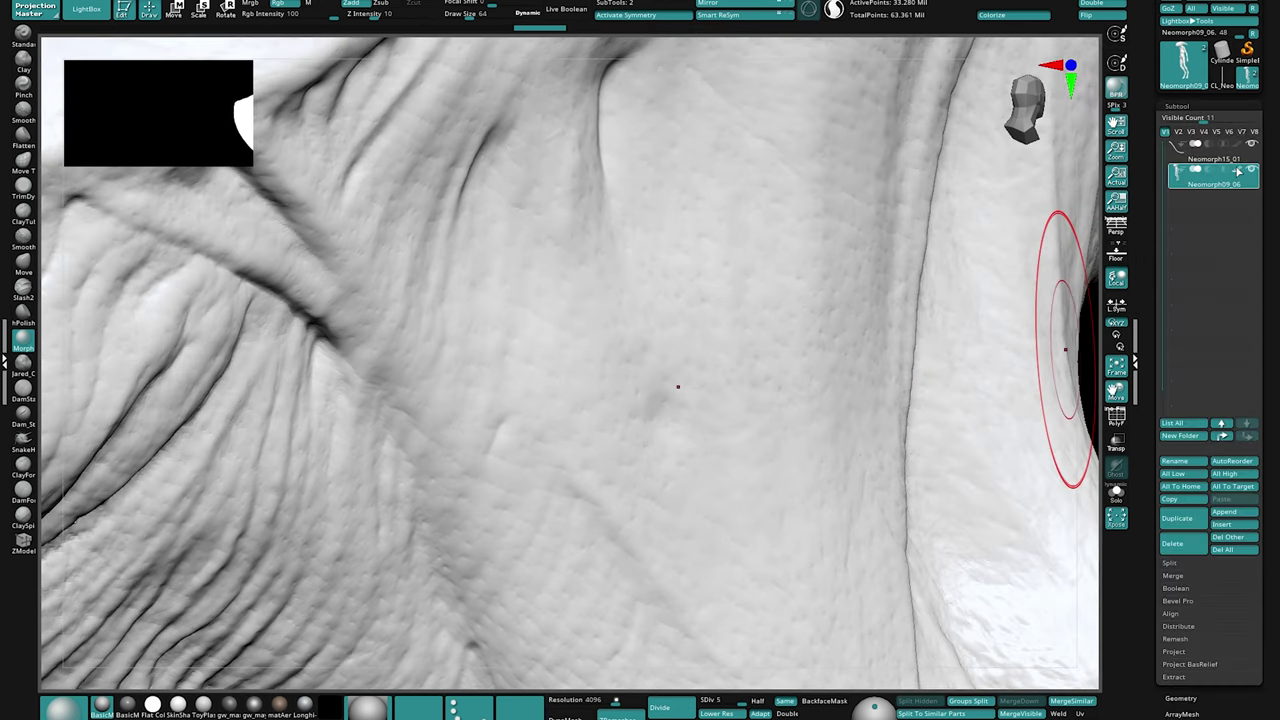
pyautogui.click(1237, 171)
pyautogui.moveTo(781, 376)
pyautogui.mouseDown(button='right')
pyautogui.moveTo(745, 300)
pyautogui.moveTo(663, 373)
pyautogui.mouseUp(button='right')
pyautogui.moveTo(685, 426)
pyautogui.mouseDown(button='right')
pyautogui.moveTo(686, 363)
pyautogui.moveTo(734, 391)
pyautogui.moveTo(696, 369)
pyautogui.mouseUp(button='right')
pyautogui.moveTo(702, 424)
pyautogui.keyDown('alt'); pyautogui.mouseDown(button='right')
pyautogui.moveTo(661, 340)
pyautogui.moveTo(684, 412)
pyautogui.mouseUp(button='right'); pyautogui.keyUp('alt')
pyautogui.moveTo(893, 461)
pyautogui.mouseDown(button='right')
pyautogui.moveTo(829, 400)
pyautogui.moveTo(705, 395)
pyautogui.moveTo(828, 390)
pyautogui.mouseUp(button='right')
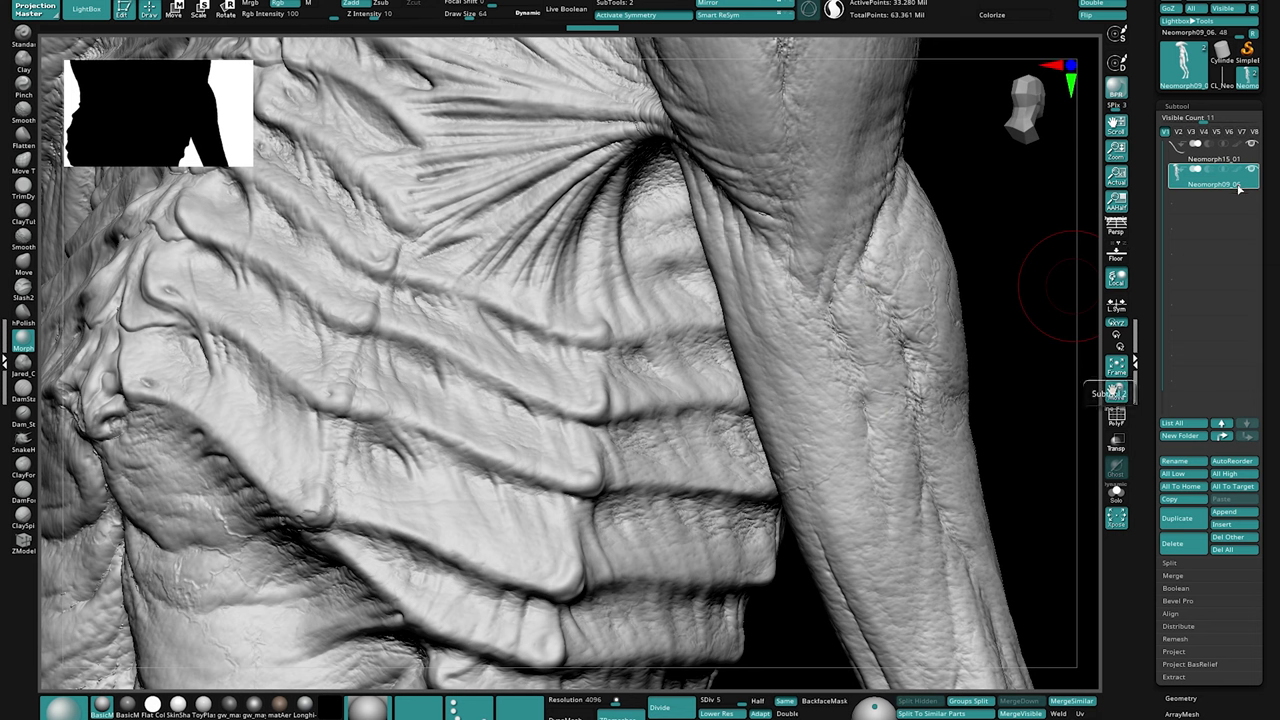
# Step: Set the DetailsSkin layer's intensity to 0.53846
pyautogui.click(1212, 105)
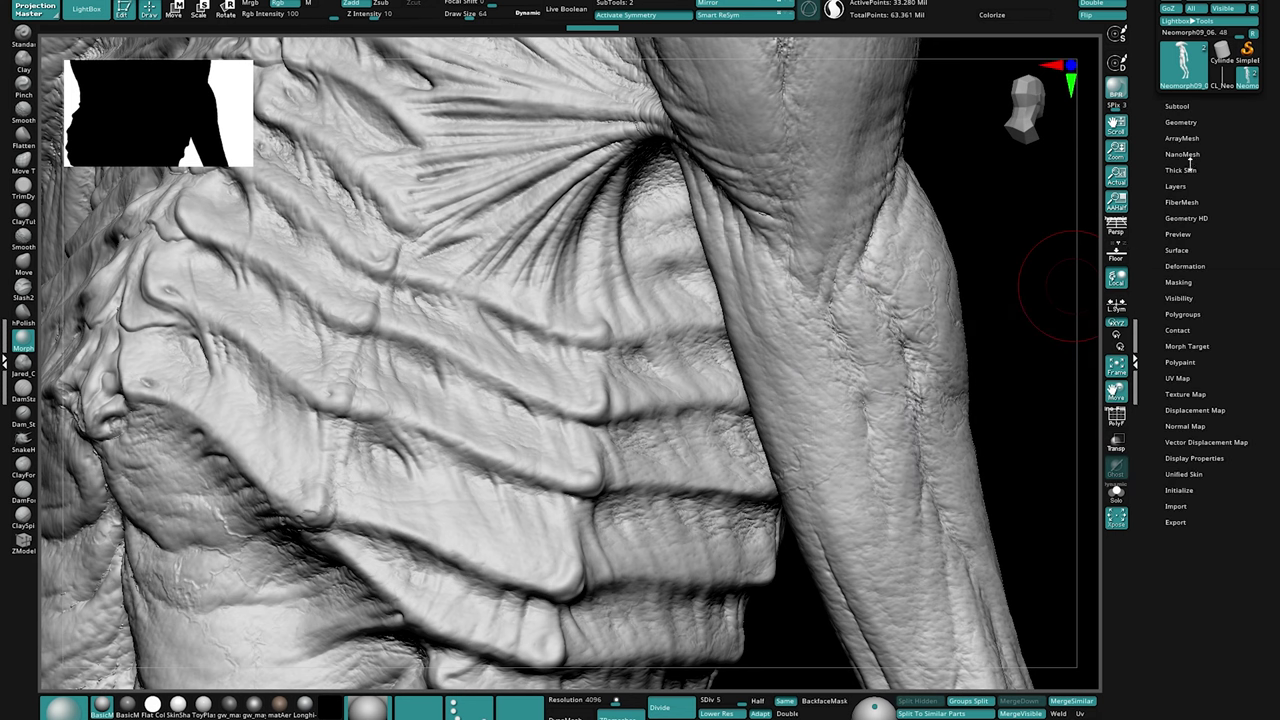
pyautogui.click(1177, 186)
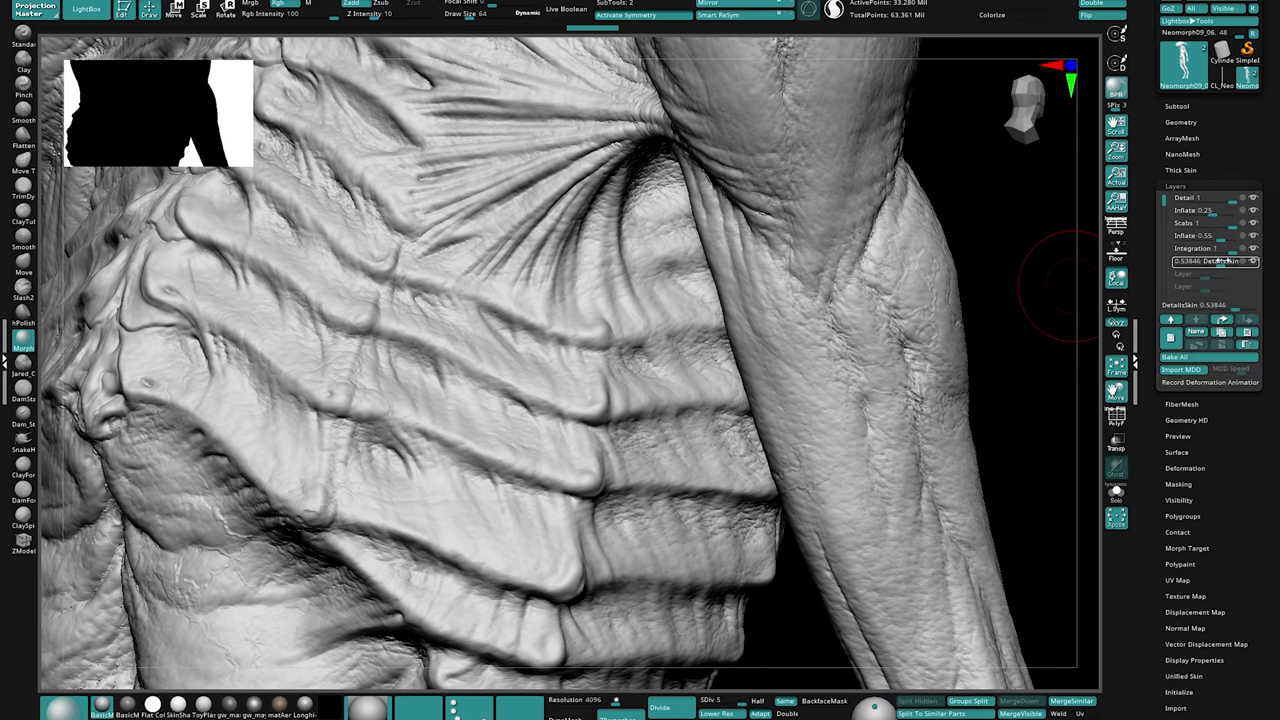
pyautogui.moveTo(1222, 260)
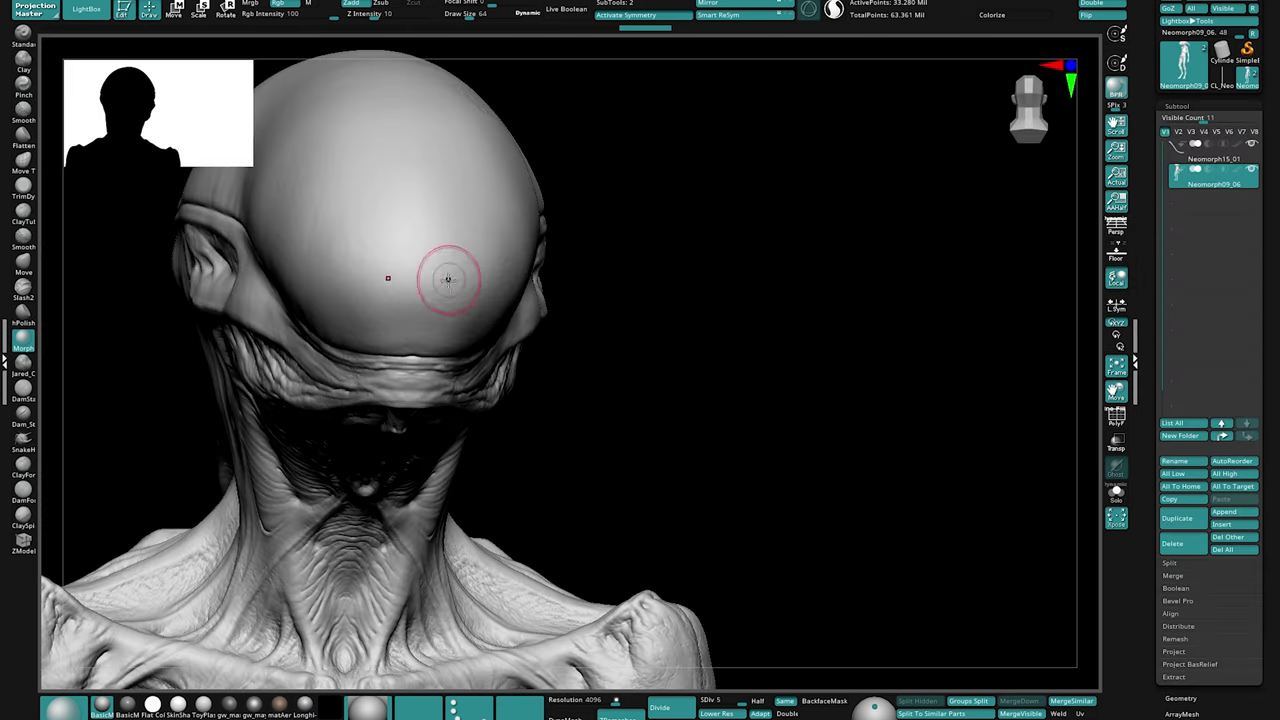
# Step: Examine the finished skin detail on the head, neck, shoulders, rib cage and abdomen
pyautogui.moveTo(449, 277)
pyautogui.keyDown('ctrl'); pyautogui.mouseDown(button='right')
pyautogui.moveTo(603, 331)
pyautogui.moveTo(606, 410)
pyautogui.moveTo(714, 411)
pyautogui.moveTo(651, 349)
pyautogui.moveTo(780, 157)
pyautogui.moveTo(890, 150)
pyautogui.moveTo(601, 413)
pyautogui.mouseUp(button='right'); pyautogui.keyUp('ctrl')
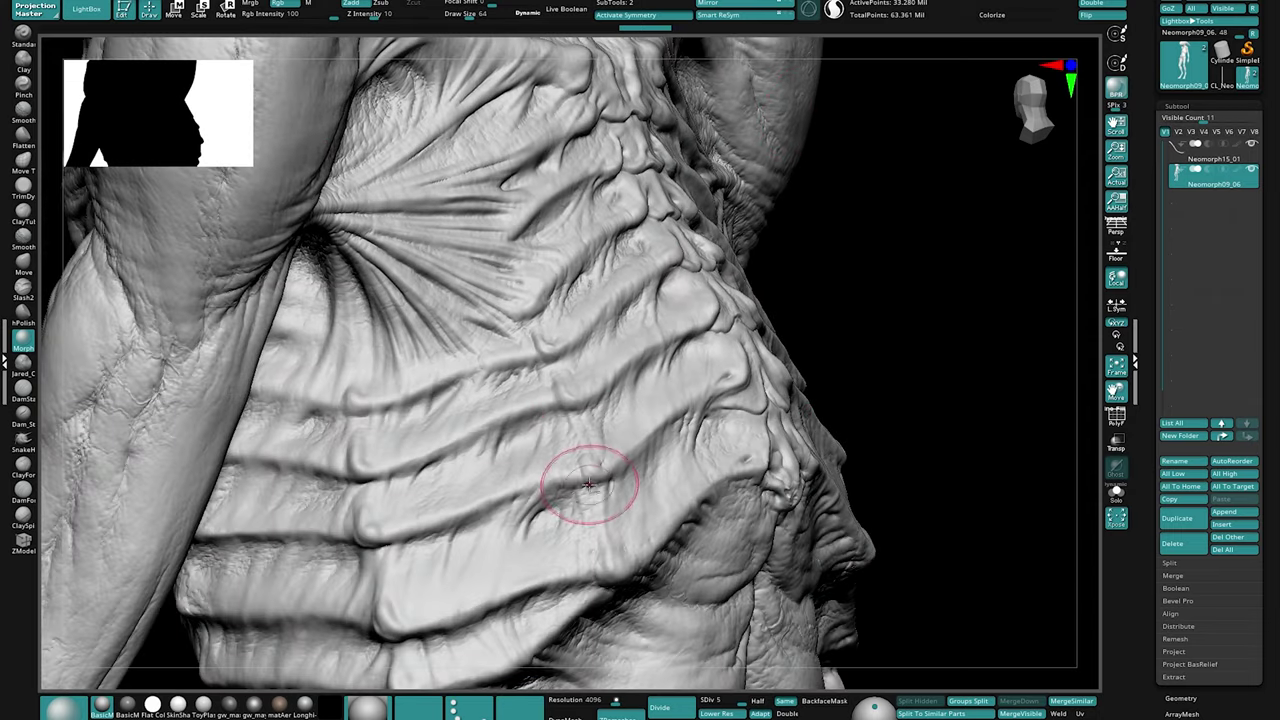
pyautogui.keyDown('ctrl'); pyautogui.moveTo(589, 484); pyautogui.dragTo(640, 420, button='right'); pyautogui.keyUp('ctrl')
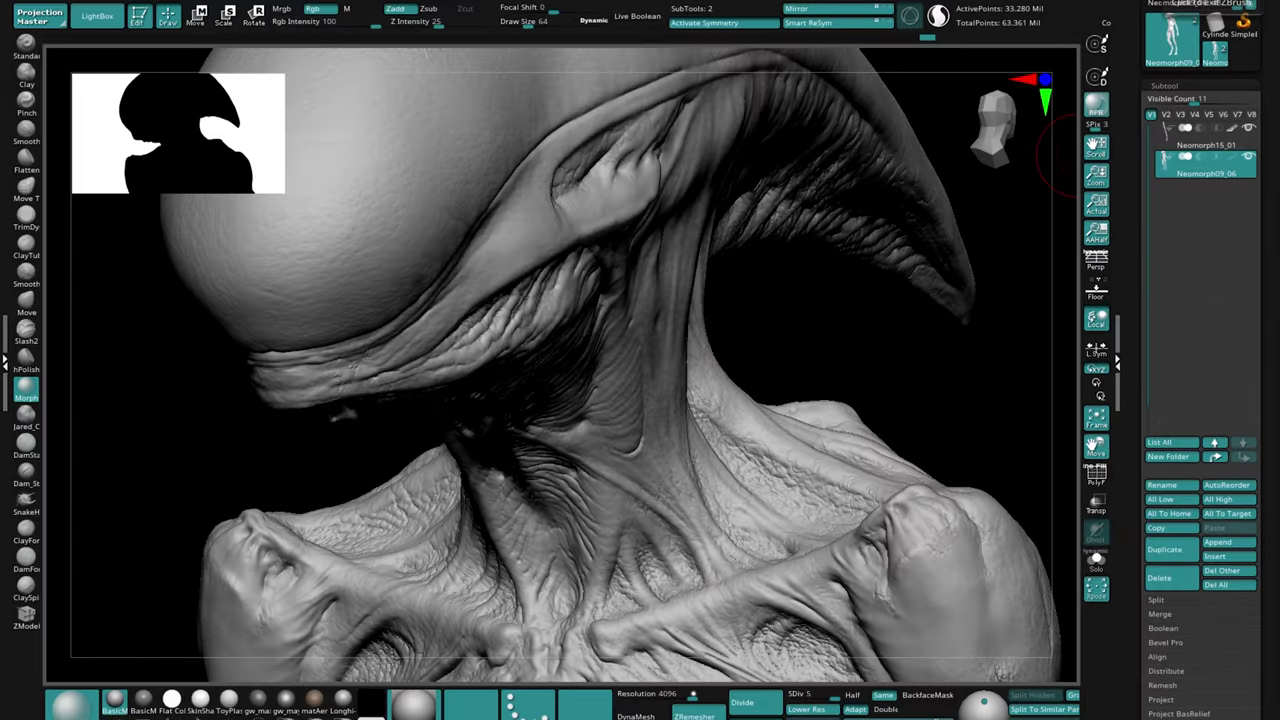
pyautogui.moveTo(690, 480)
pyautogui.mouseDown(button='right')
pyautogui.moveTo(720, 320)
pyautogui.moveTo(683, 491)
pyautogui.moveTo(650, 250)
pyautogui.moveTo(710, 537)
pyautogui.moveTo(700, 466)
pyautogui.moveTo(682, 517)
pyautogui.mouseUp(button='right')
pyautogui.moveTo(885, 350)
pyautogui.keyDown('ctrl'); pyautogui.mouseDown(button='right')
pyautogui.moveTo(905, 435)
pyautogui.moveTo(890, 418)
pyautogui.mouseUp(button='right'); pyautogui.keyUp('ctrl')
pyautogui.moveTo(615, 560)
pyautogui.mouseDown(button='right')
pyautogui.moveTo(757, 503)
pyautogui.moveTo(548, 475)
pyautogui.moveTo(609, 457)
pyautogui.moveTo(660, 395)
pyautogui.moveTo(749, 337)
pyautogui.moveTo(570, 470)
pyautogui.moveTo(700, 400)
pyautogui.moveTo(749, 443)
pyautogui.moveTo(720, 418)
pyautogui.moveTo(785, 392)
pyautogui.mouseUp(button='right')
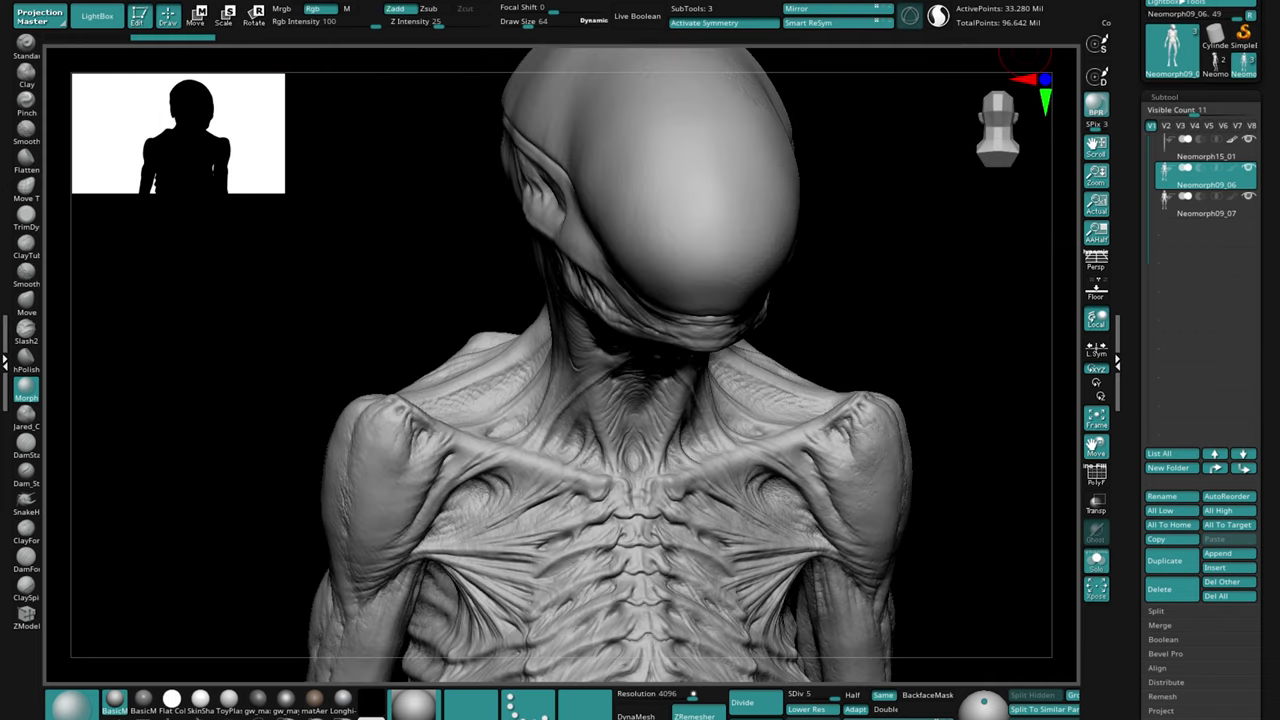
pyautogui.moveTo(859, 325)
pyautogui.mouseDown(button='right')
pyautogui.moveTo(882, 323)
pyautogui.moveTo(868, 333)
pyautogui.mouseUp(button='right')
pyautogui.keyDown('alt'); pyautogui.moveTo(837, 463); pyautogui.dragTo(893, 241, button='right'); pyautogui.keyUp('alt')
pyautogui.keyDown('alt'); pyautogui.moveTo(888, 505); pyautogui.dragTo(843, 398, button='right'); pyautogui.keyUp('alt')
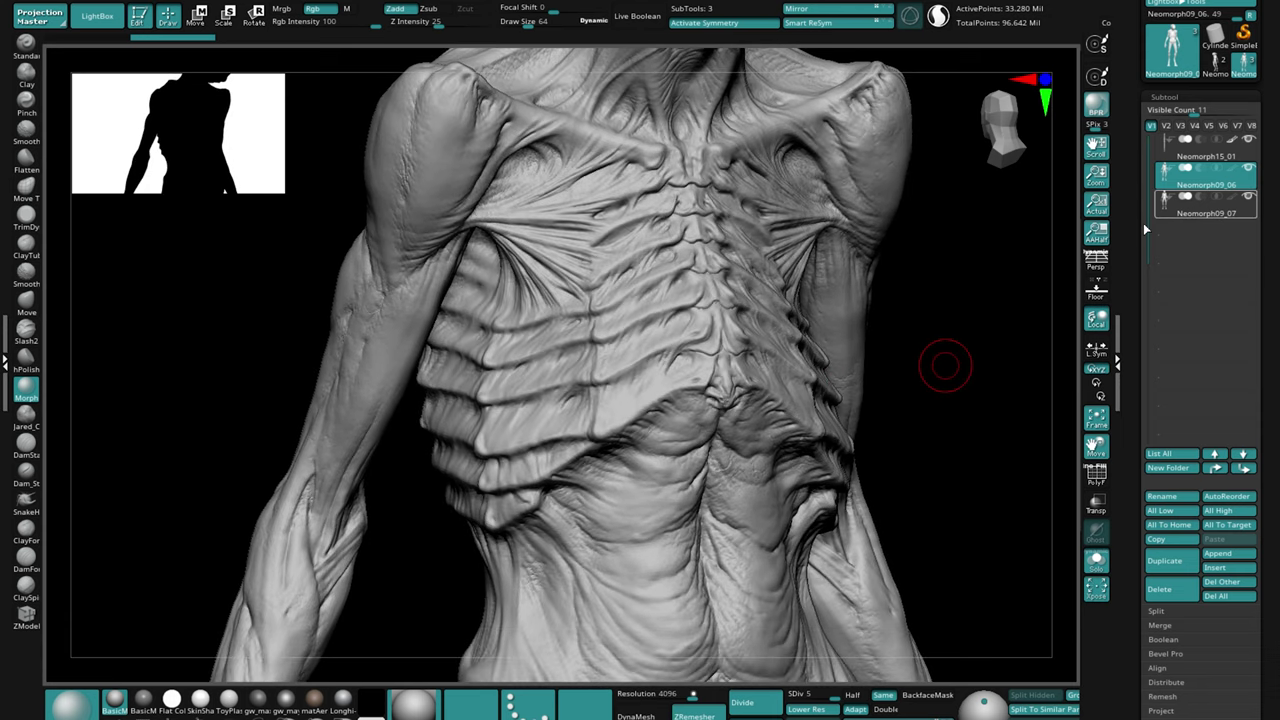
# Step: Compare the ribs and abdomen of the Neomorph09_07 subtool with the detailed Neomorph09_06 subtool
pyautogui.press('Down')
pyautogui.click(1096, 418)
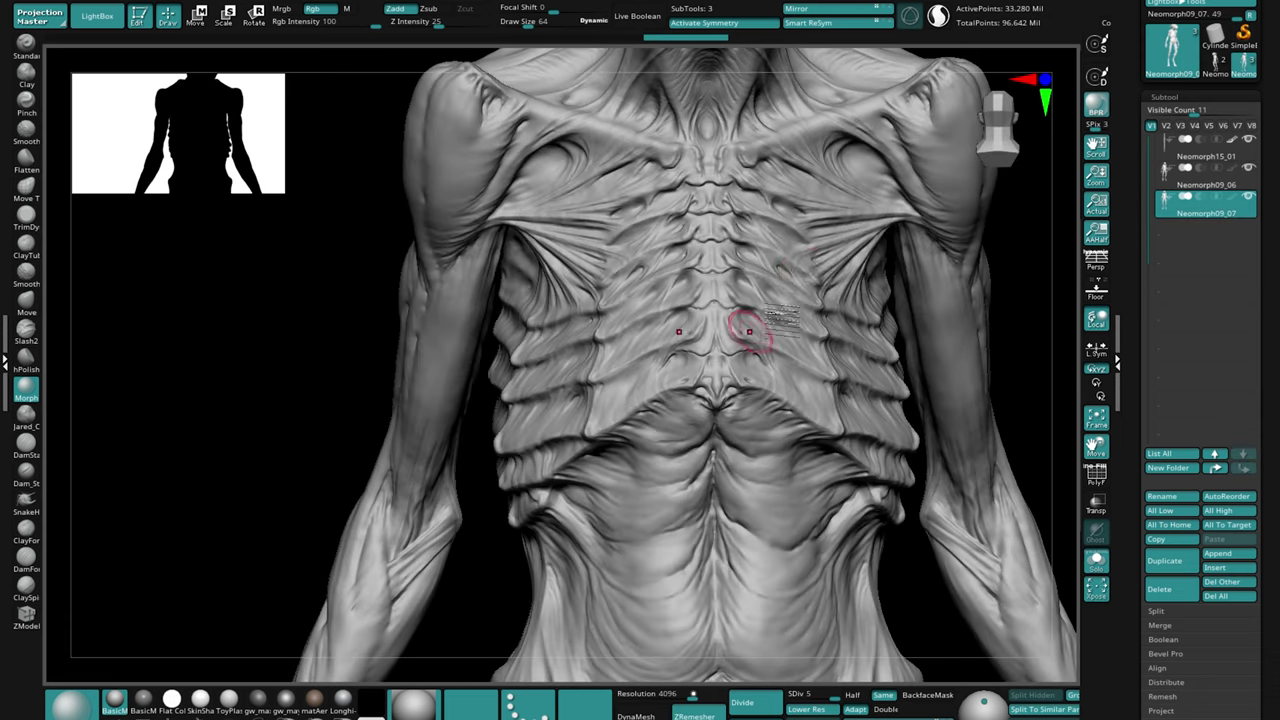
pyautogui.moveTo(760, 325); pyautogui.dragTo(732, 469, button='right')
pyautogui.click(1165, 185)
# Step: Compare the skin detail on the thighs and knees between Neomorph09_06 and Neomorph09_07
pyautogui.keyDown('alt'); pyautogui.moveTo(745, 640); pyautogui.dragTo(735, 405, button='right'); pyautogui.keyUp('alt')
pyautogui.moveTo(906, 406); pyautogui.dragTo(850, 402, button='right')
pyautogui.moveTo(782, 437); pyautogui.dragTo(748, 203, button='right')
pyautogui.keyDown('alt'); pyautogui.moveTo(788, 492); pyautogui.dragTo(770, 262, button='right'); pyautogui.keyUp('alt')
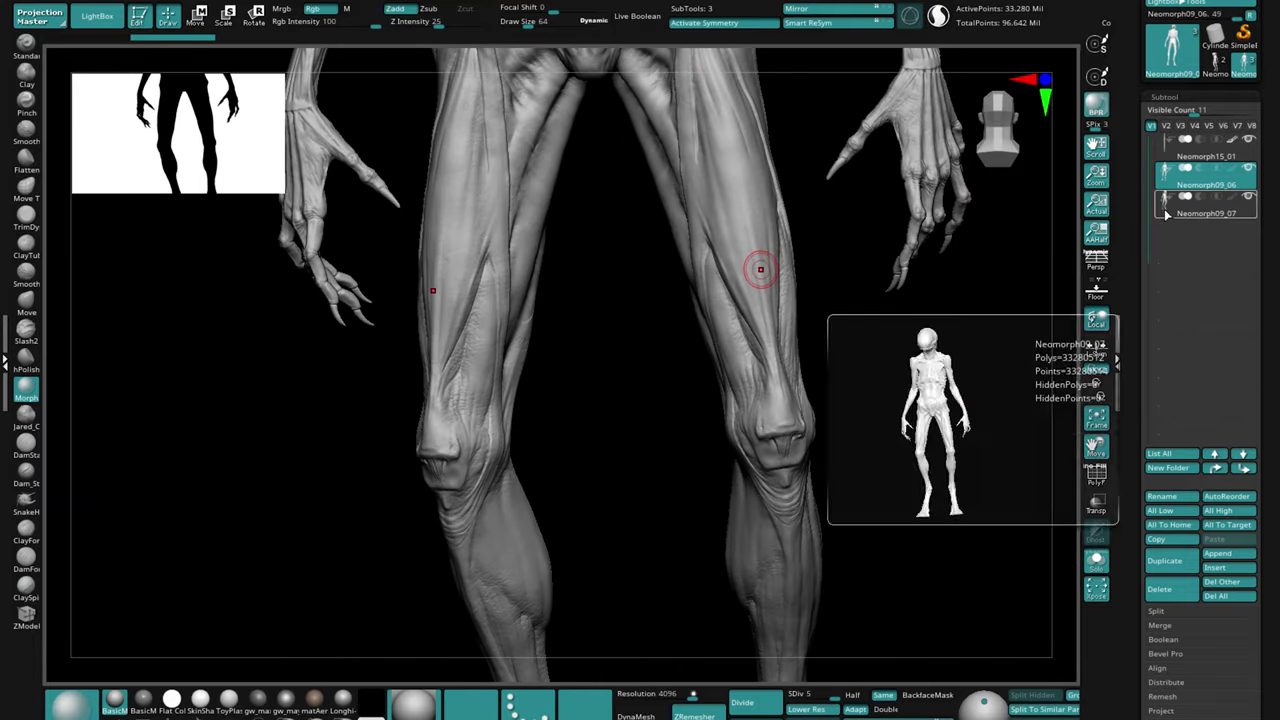
pyautogui.click(1200, 207)
# Step: Compare the armpit folds, ribs and hand between Neomorph09_06 and Neomorph09_07
pyautogui.keyDown('alt'); pyautogui.moveTo(772, 254); pyautogui.dragTo(812, 295, button='right'); pyautogui.keyUp('alt')
pyautogui.click(1158, 184)
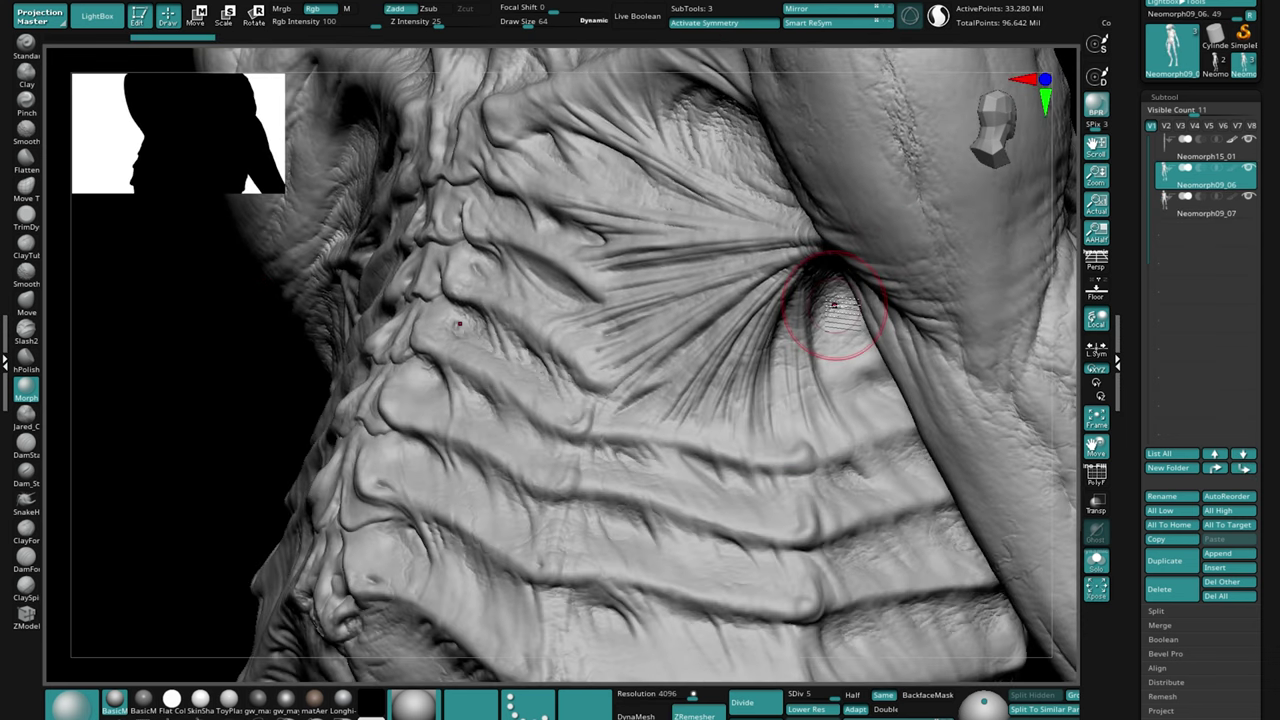
pyautogui.click(1160, 215)
pyautogui.moveTo(575, 500); pyautogui.dragTo(703, 229, button='right')
pyautogui.keyDown('alt'); pyautogui.moveTo(824, 563); pyautogui.dragTo(768, 491, button='right'); pyautogui.keyUp('alt')
pyautogui.click(1158, 188)
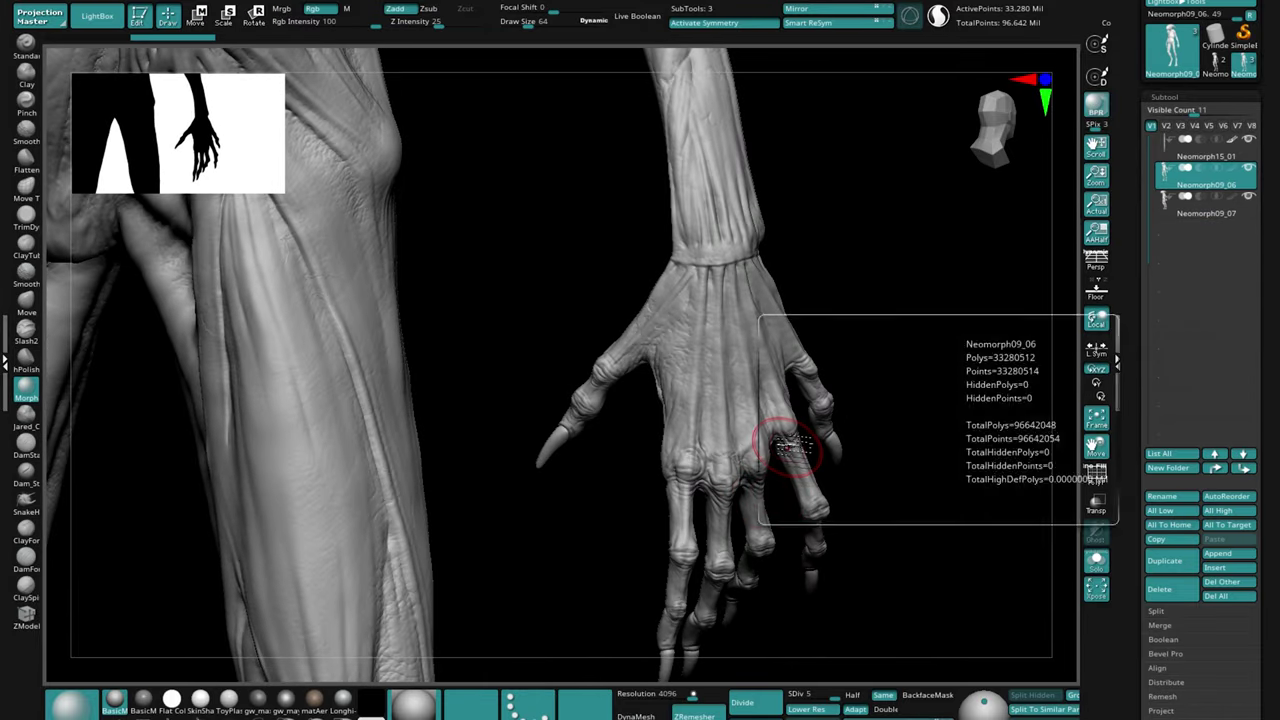
# Step: Compare the whole upper body of the creature between the Neomorph09_06 and Neomorph09_07 subtools
pyautogui.moveTo(771, 443); pyautogui.dragTo(869, 350, button='right')
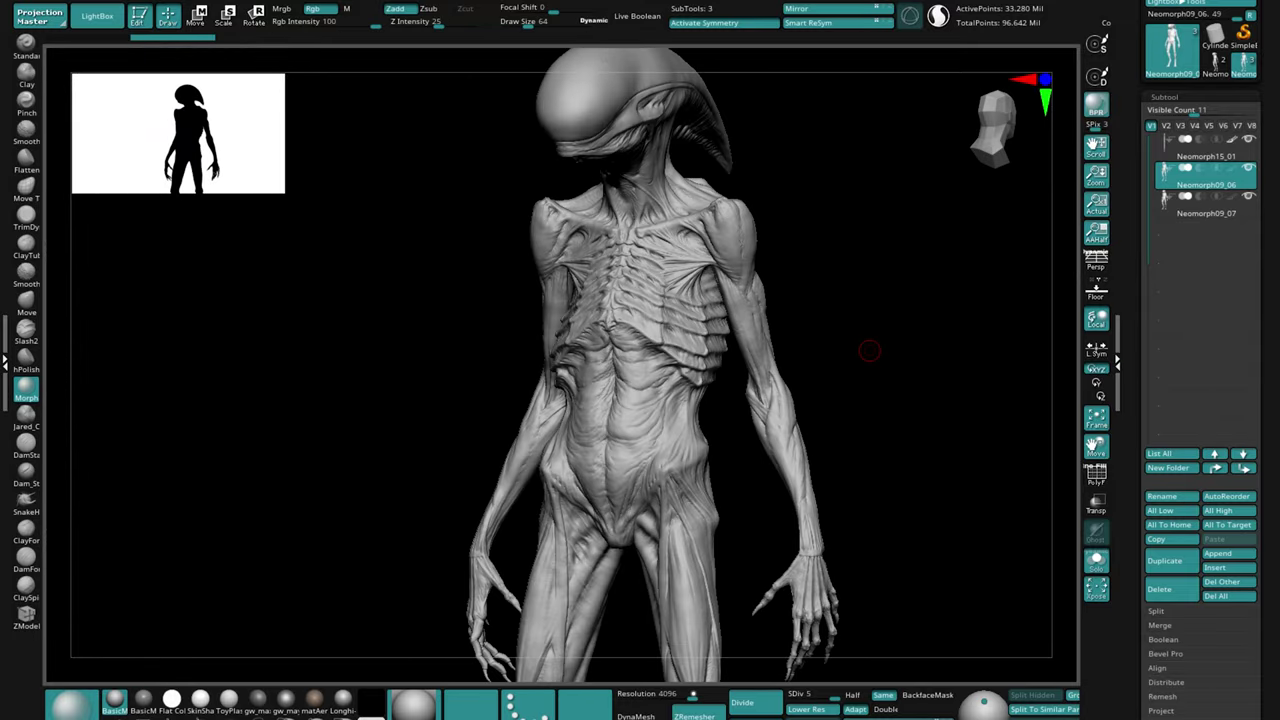
pyautogui.click(1168, 205)
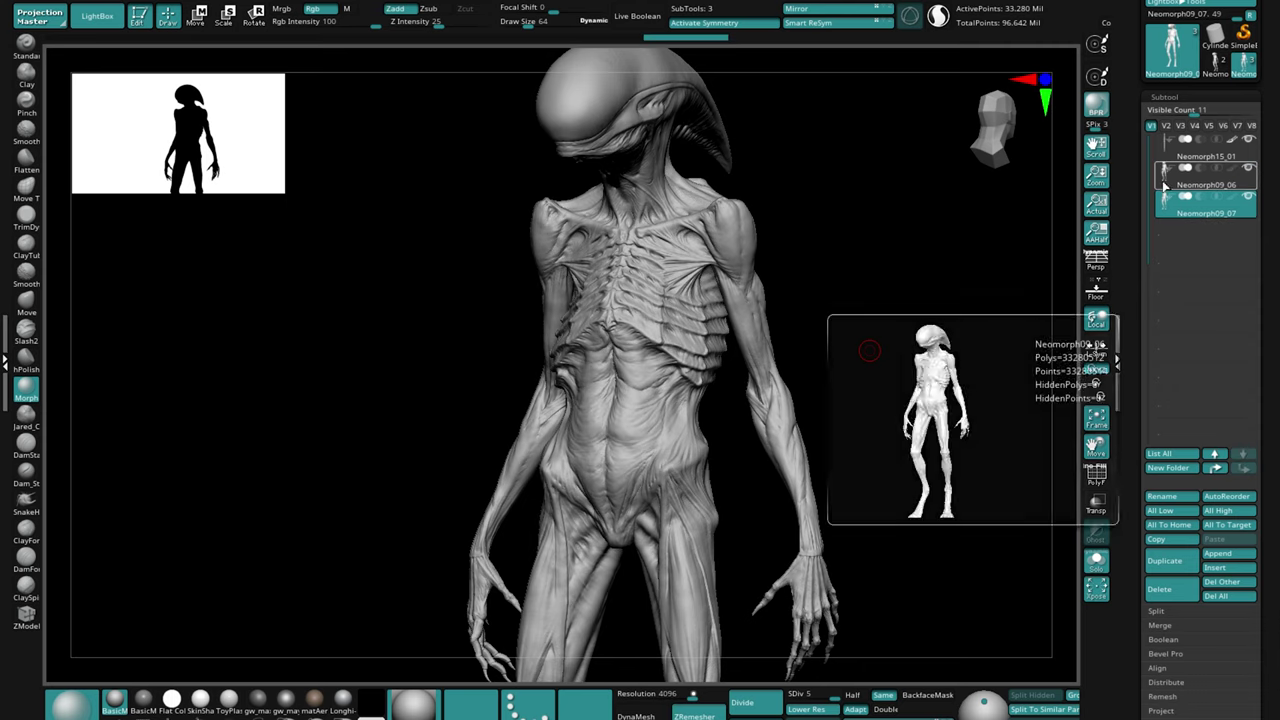
pyautogui.click(1163, 182)
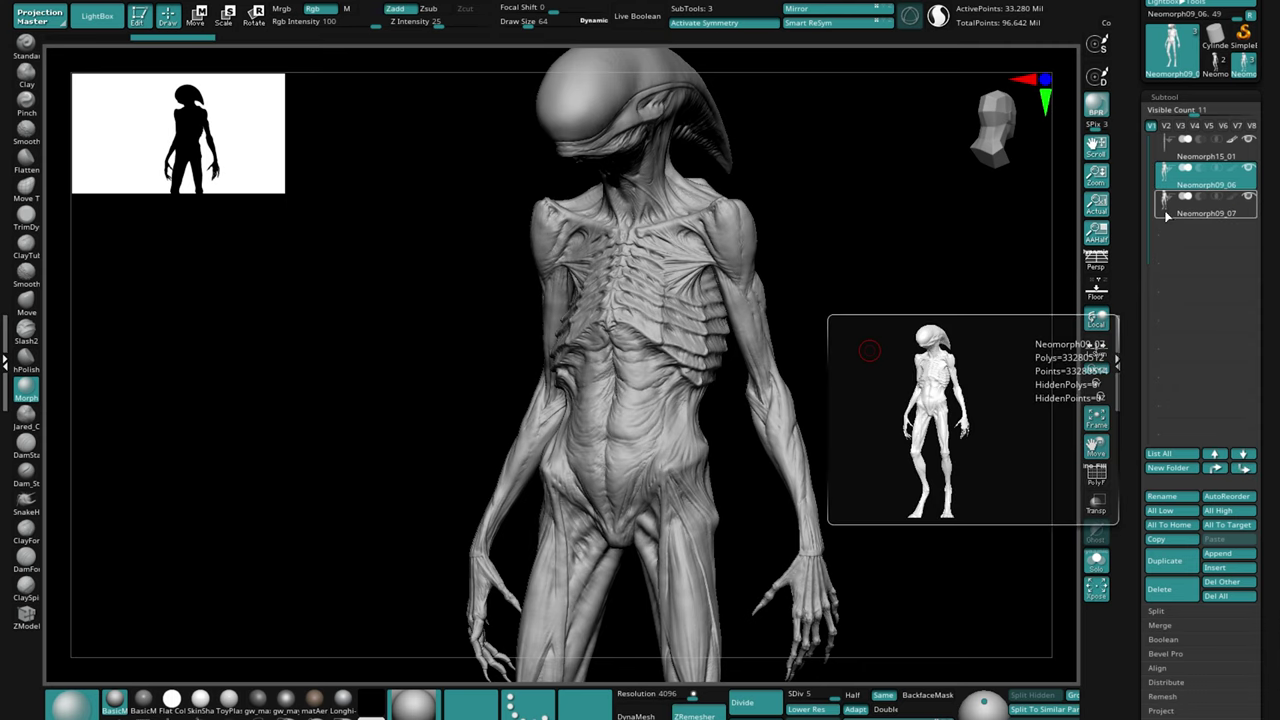
pyautogui.click(1168, 210)
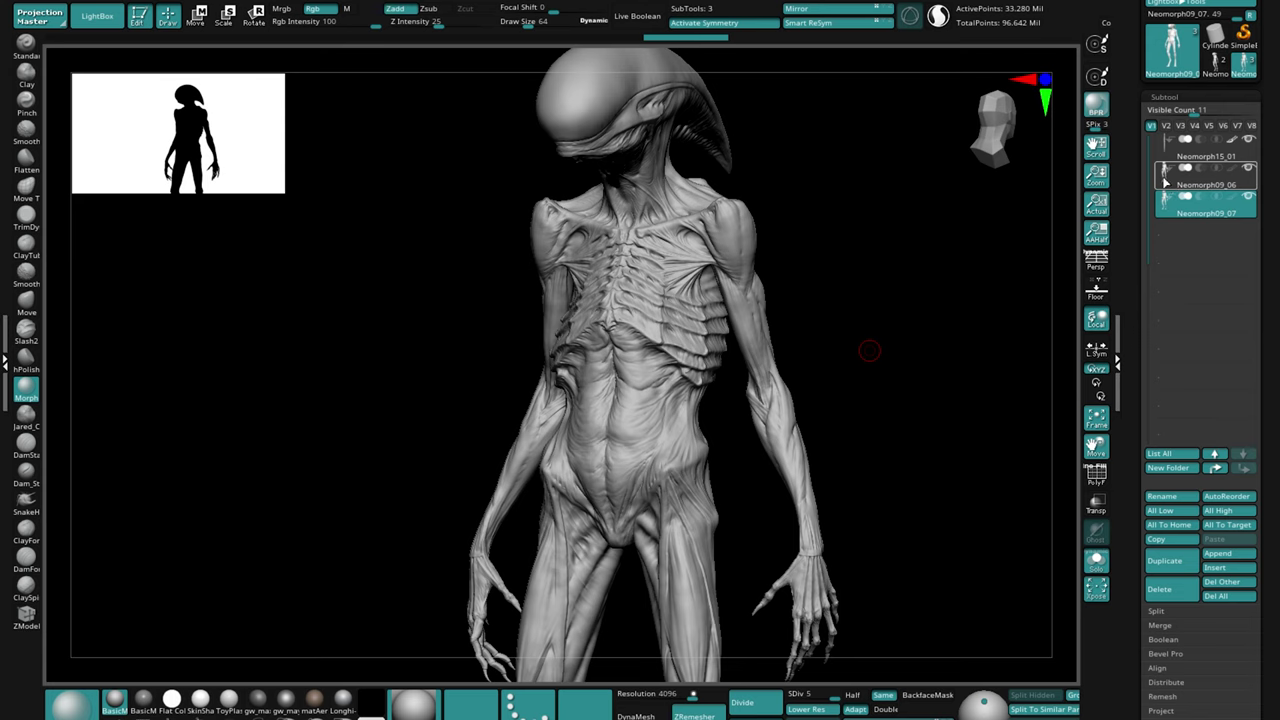
pyautogui.click(1164, 186)
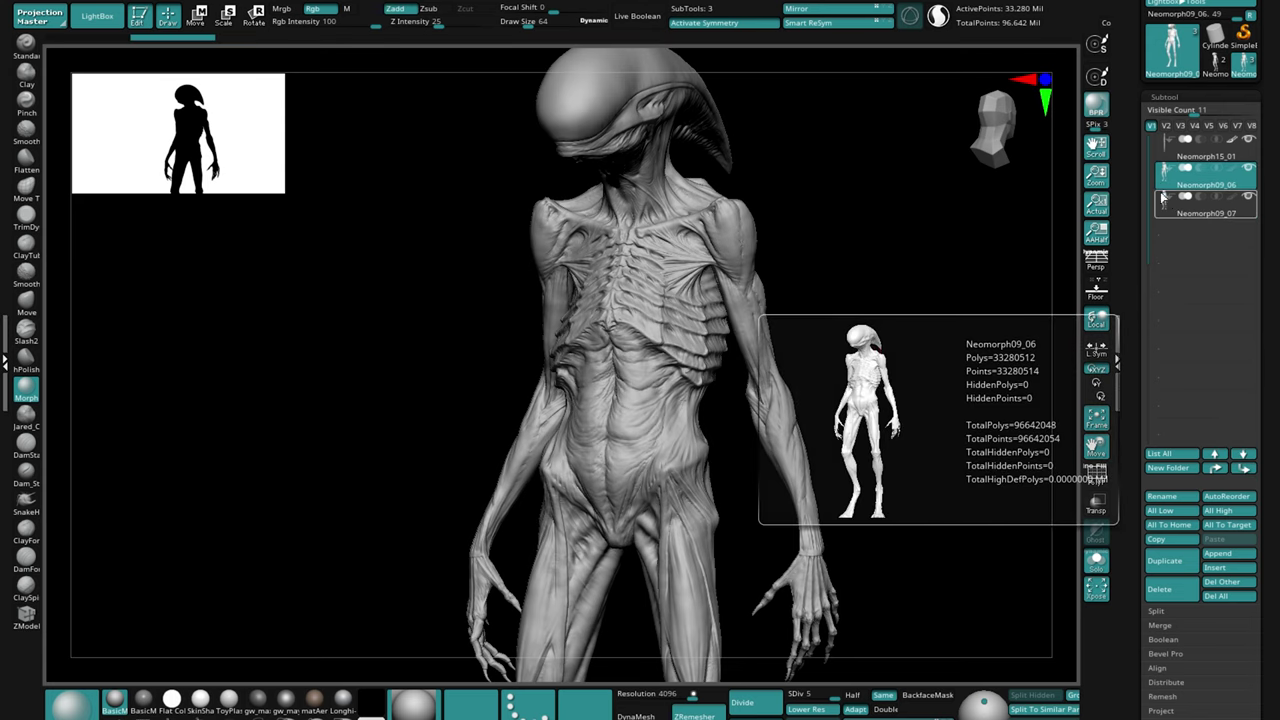
pyautogui.click(1163, 204)
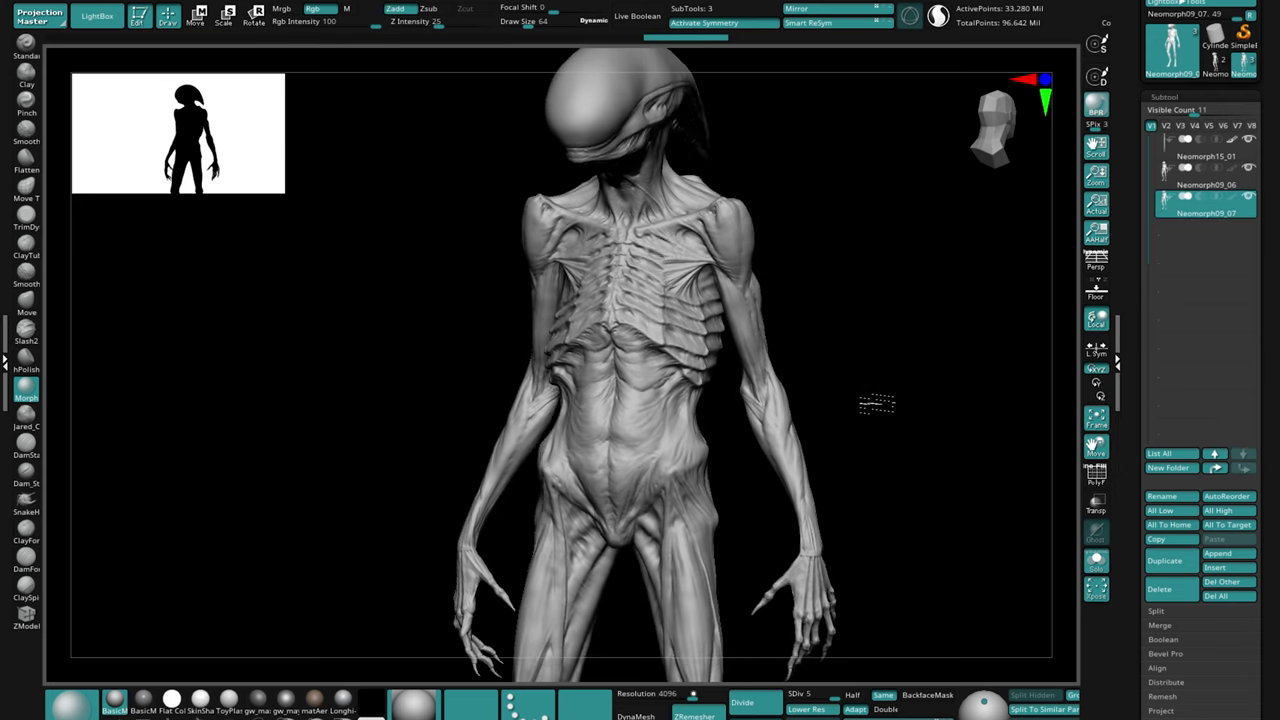
pyautogui.keyDown('shift'); pyautogui.moveTo(878, 403); pyautogui.dragTo(885, 391); pyautogui.keyUp('shift')
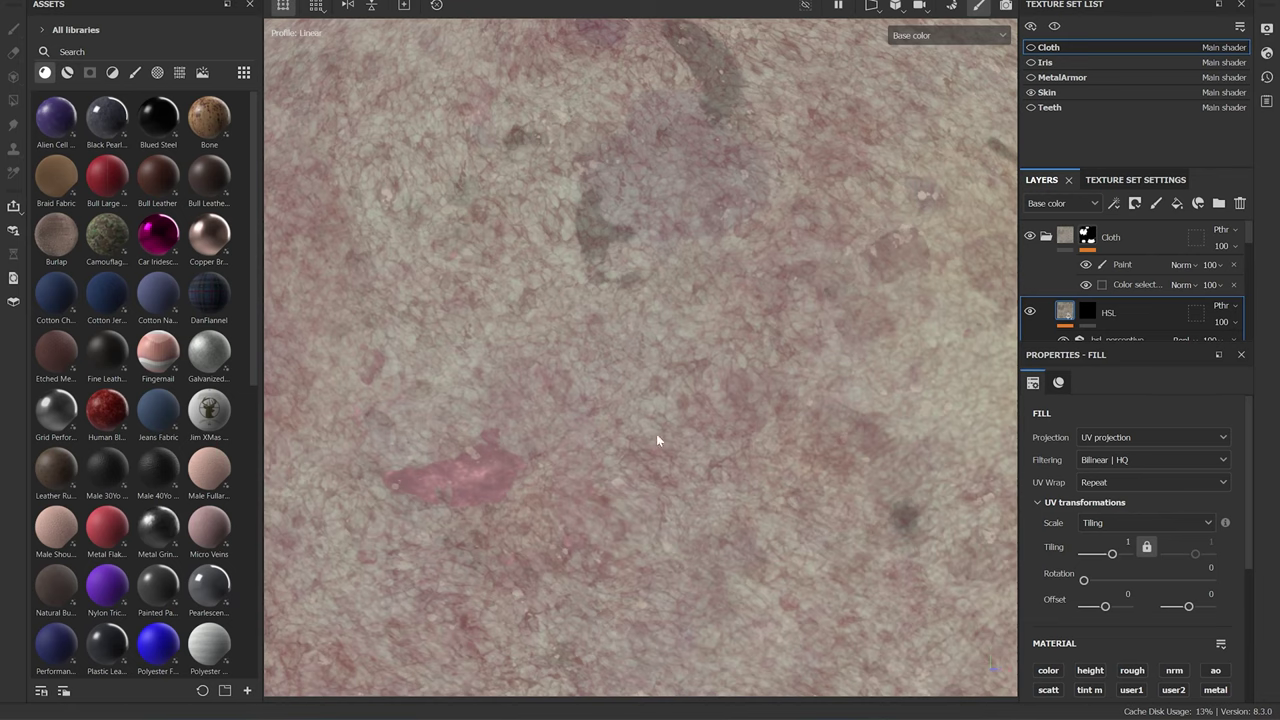
# Step: Switch to Substance Painter and examine the blemishes and mottling in the Skin texture set's base color up close
pyautogui.moveTo(626, 418); pyautogui.dragTo(859, 400, button='middle')
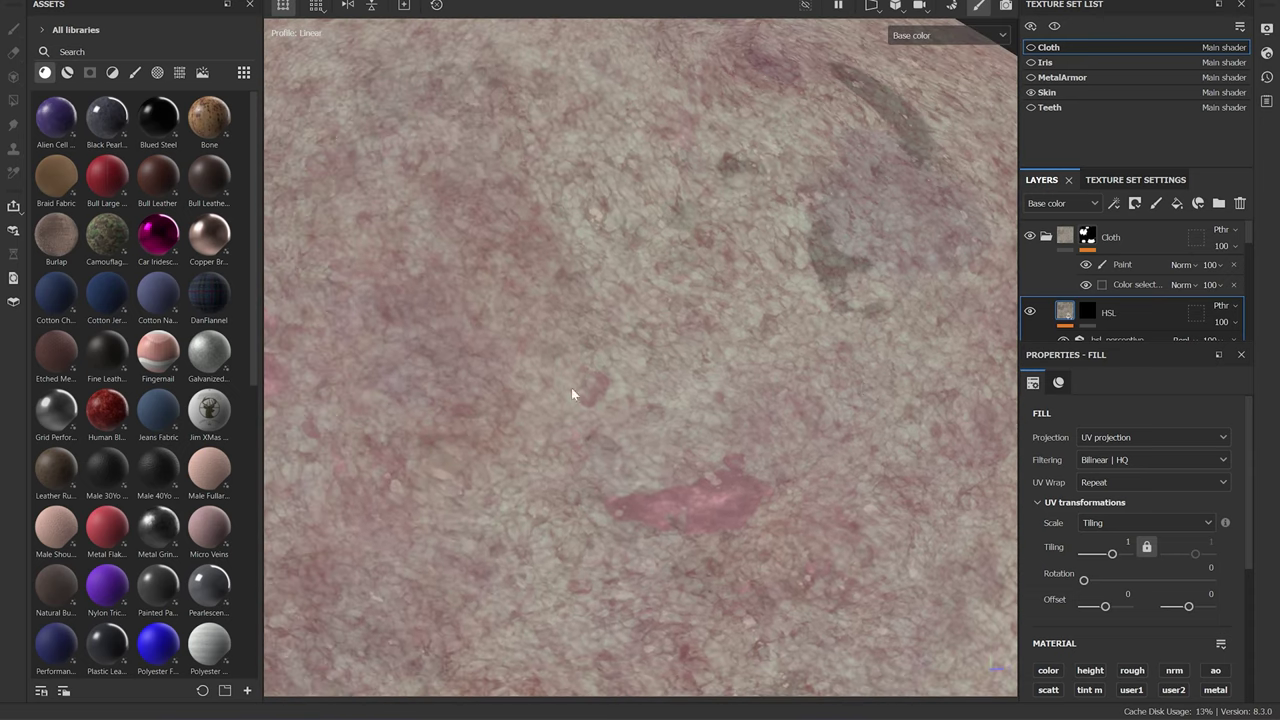
pyautogui.keyDown('alt'); pyautogui.moveTo(571, 391); pyautogui.dragTo(443, 422); pyautogui.keyUp('alt')
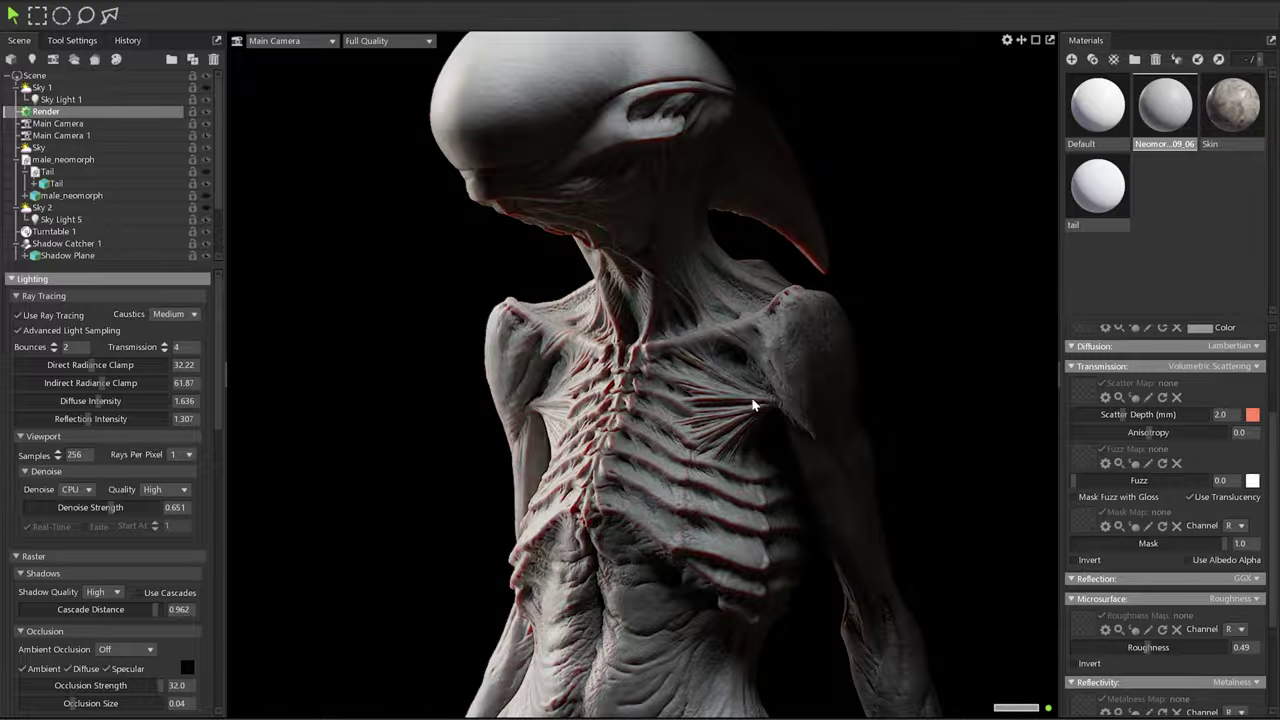
# Step: Switch to Marmoset Toolbag and examine the rendered creature's rib cage, abdomen, shoulders, neck and head from several angles
pyautogui.keyDown('alt'); pyautogui.moveTo(752, 404); pyautogui.dragTo(769, 320, button='middle'); pyautogui.keyUp('alt')
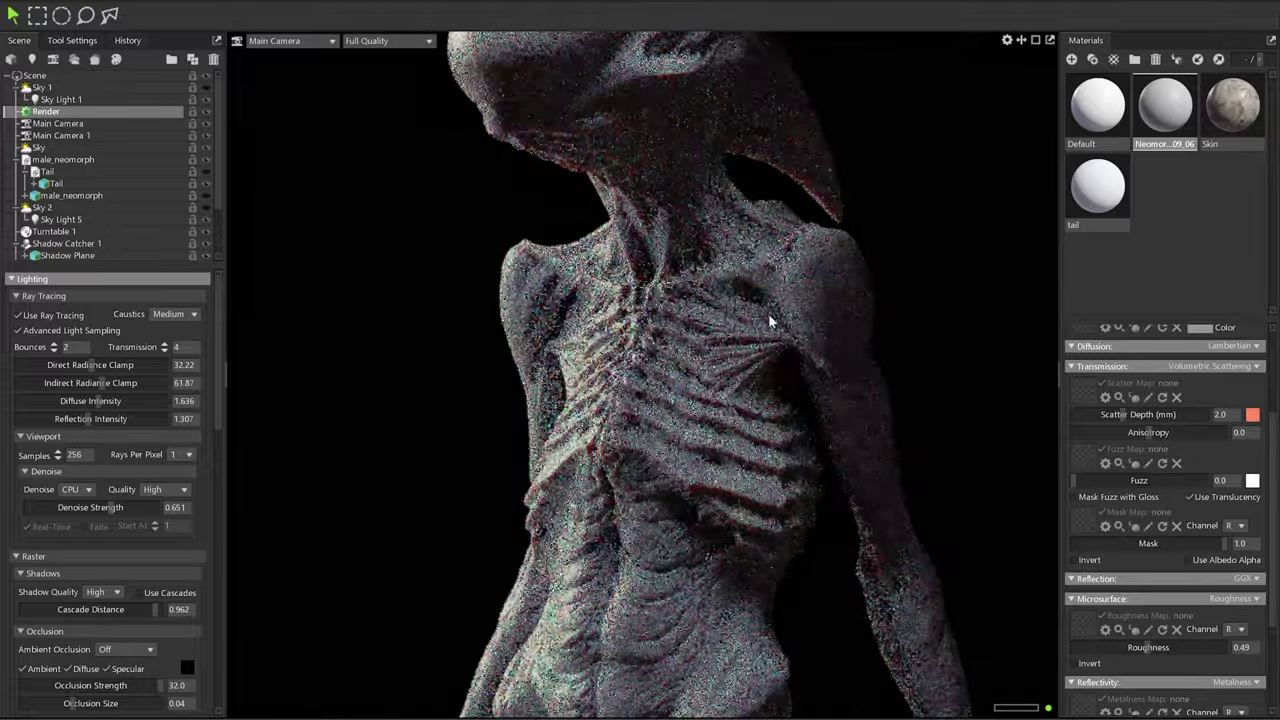
pyautogui.keyDown('alt'); pyautogui.moveTo(769, 320); pyautogui.dragTo(811, 443); pyautogui.keyUp('alt')
pyautogui.keyDown('alt'); pyautogui.moveTo(811, 443); pyautogui.dragTo(752, 435, button='middle'); pyautogui.keyUp('alt')
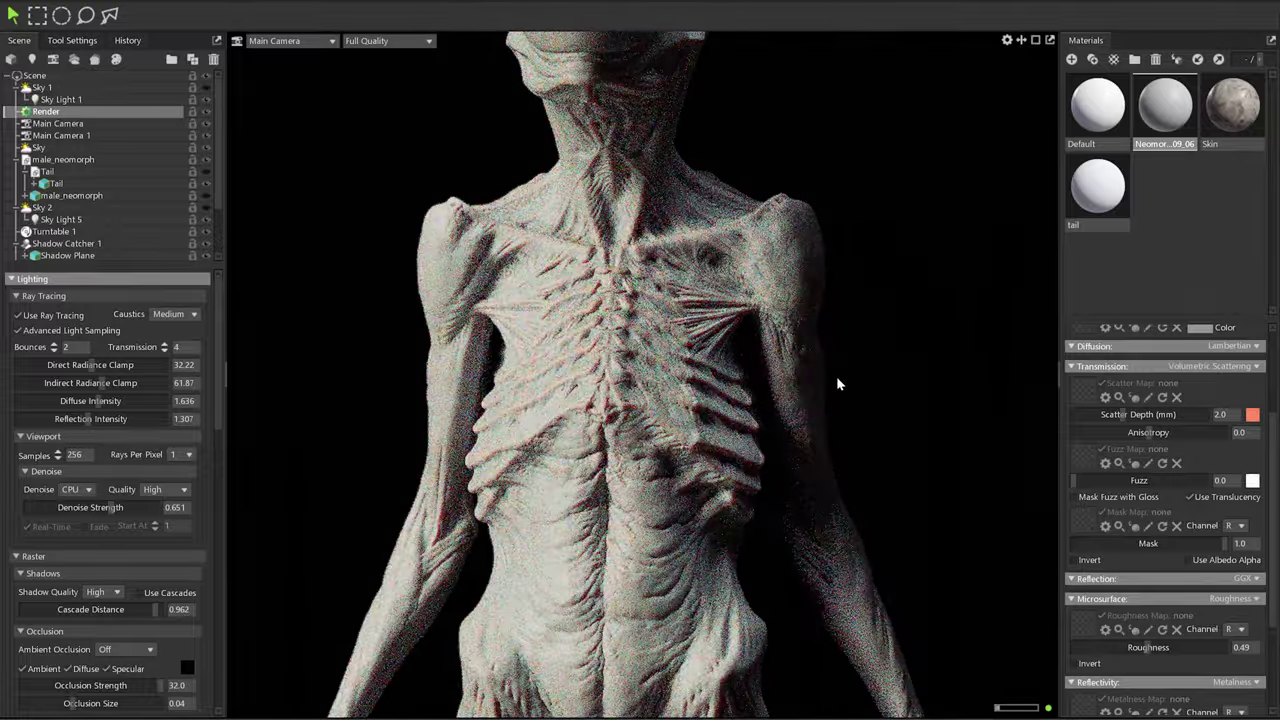
pyautogui.keyDown('shift'); pyautogui.moveTo(838, 384); pyautogui.dragTo(791, 386); pyautogui.keyUp('shift')
pyautogui.scroll(3, 669, 234)
pyautogui.moveTo(746, 334); pyautogui.dragTo(744, 413)
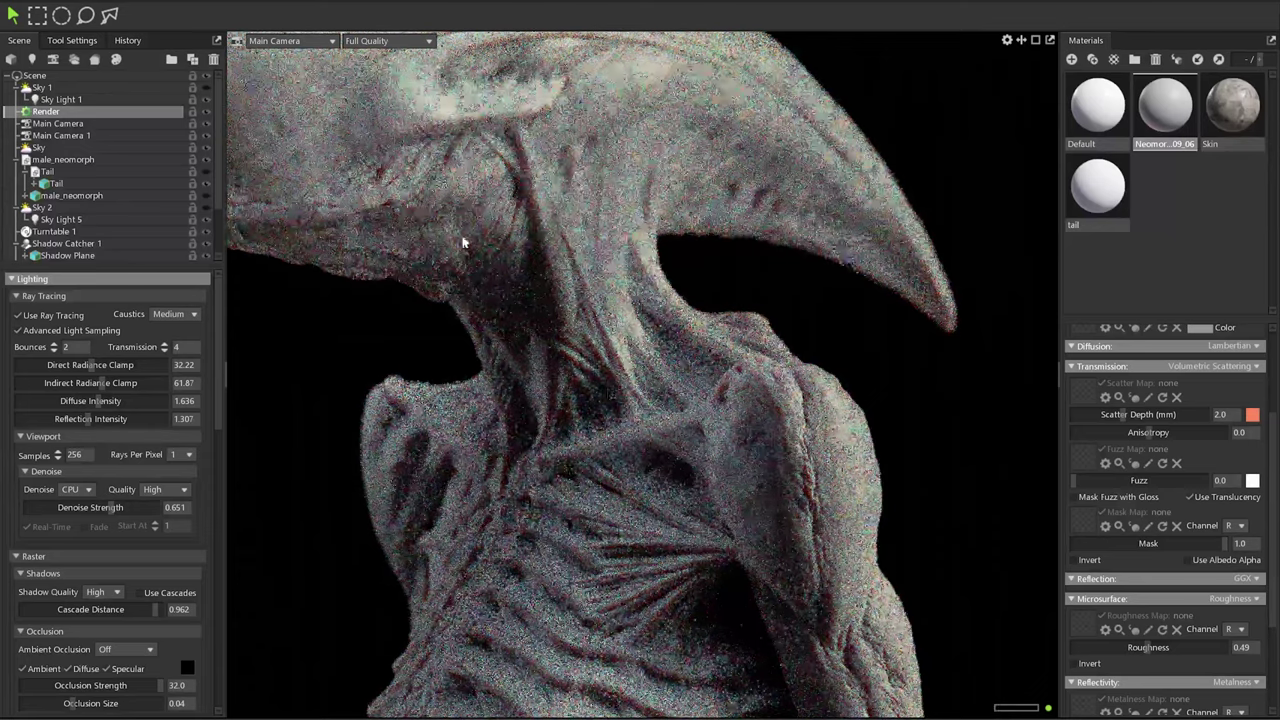